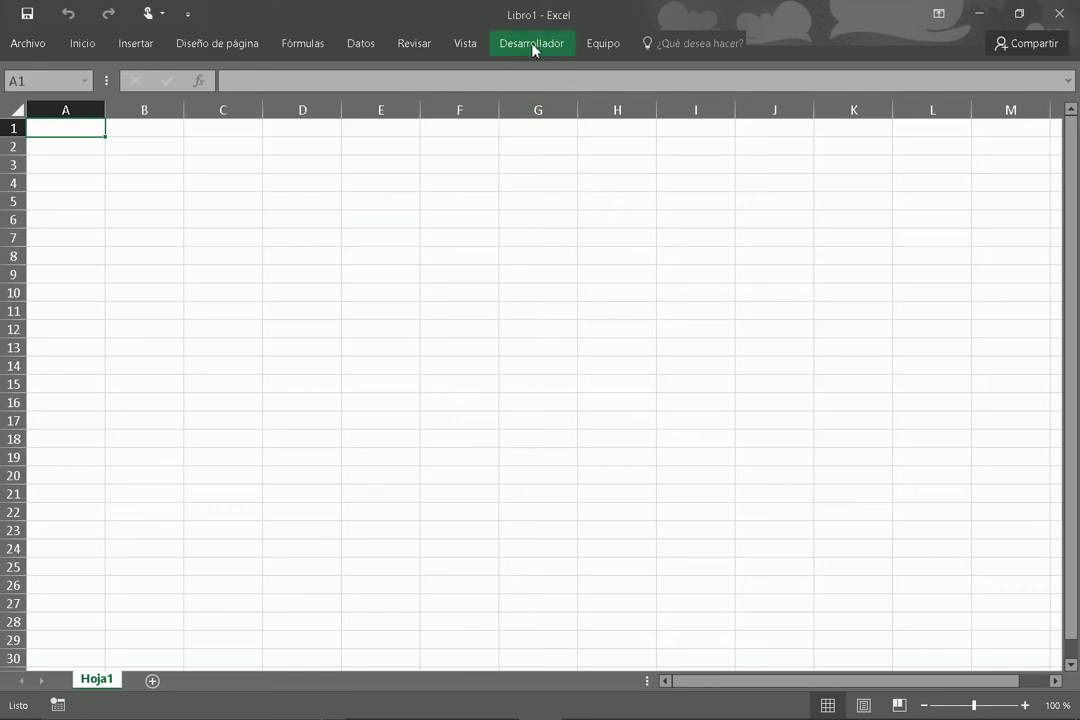
Switch the Excel ribbon to the Desarrollador (Developer) tab.
click(532, 44)
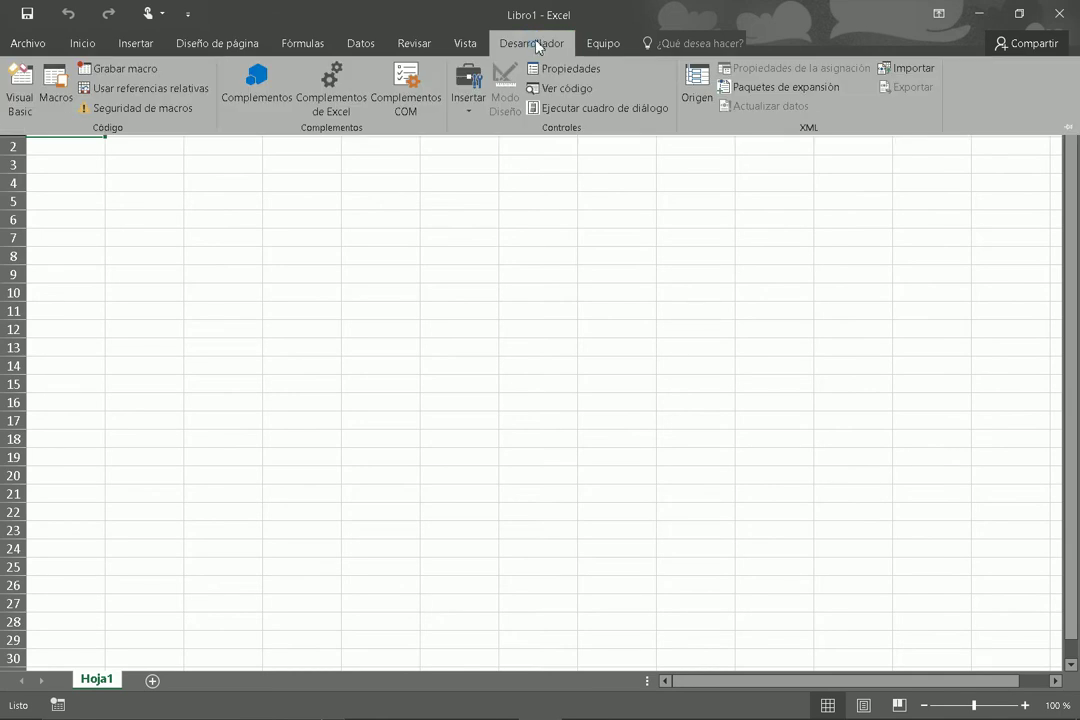
Open the Visual Basic editor for Libro1 and show its Insert menu.
click(21, 98)
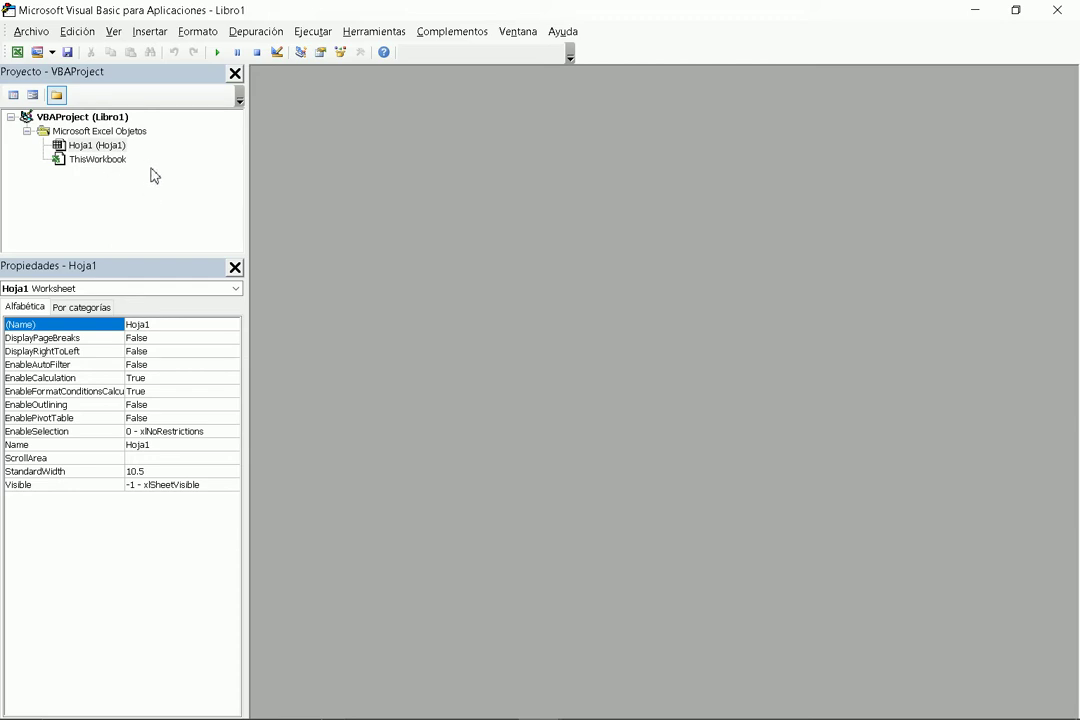
click(52, 52)
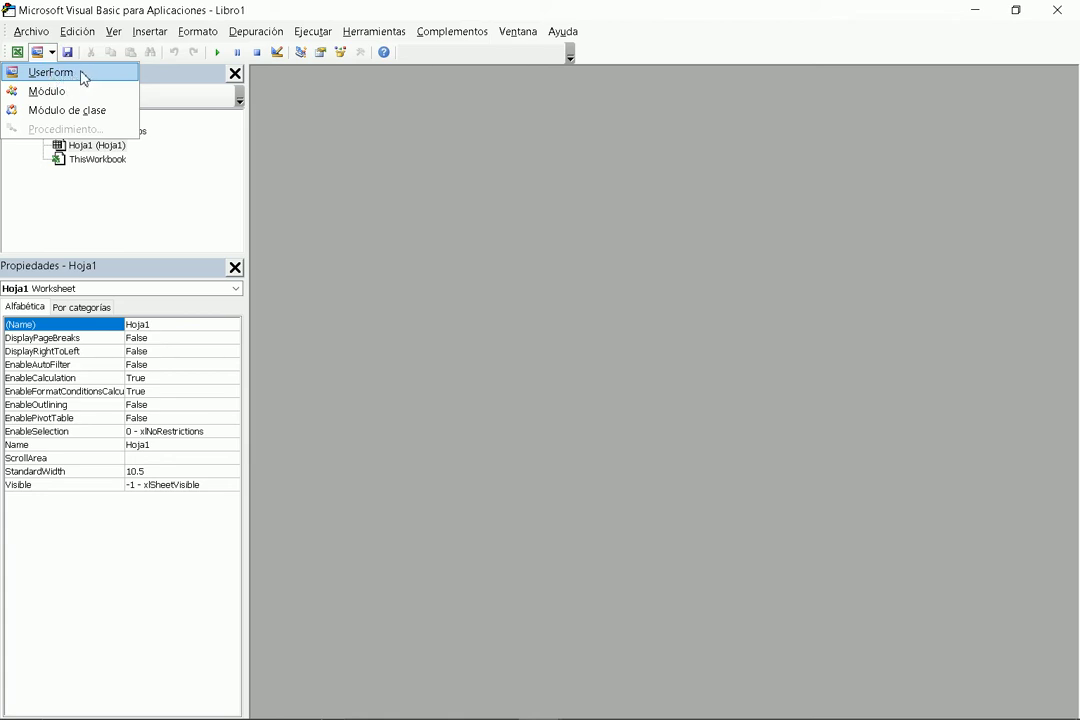
Insert a UserForm, enlarge it to height 236.4, and shrink the designer window.
click(84, 75)
mouse_move(240, 162)
mouse_down()
mouse_move(288, 182)
mouse_move(1005, 140)
mouse_up()
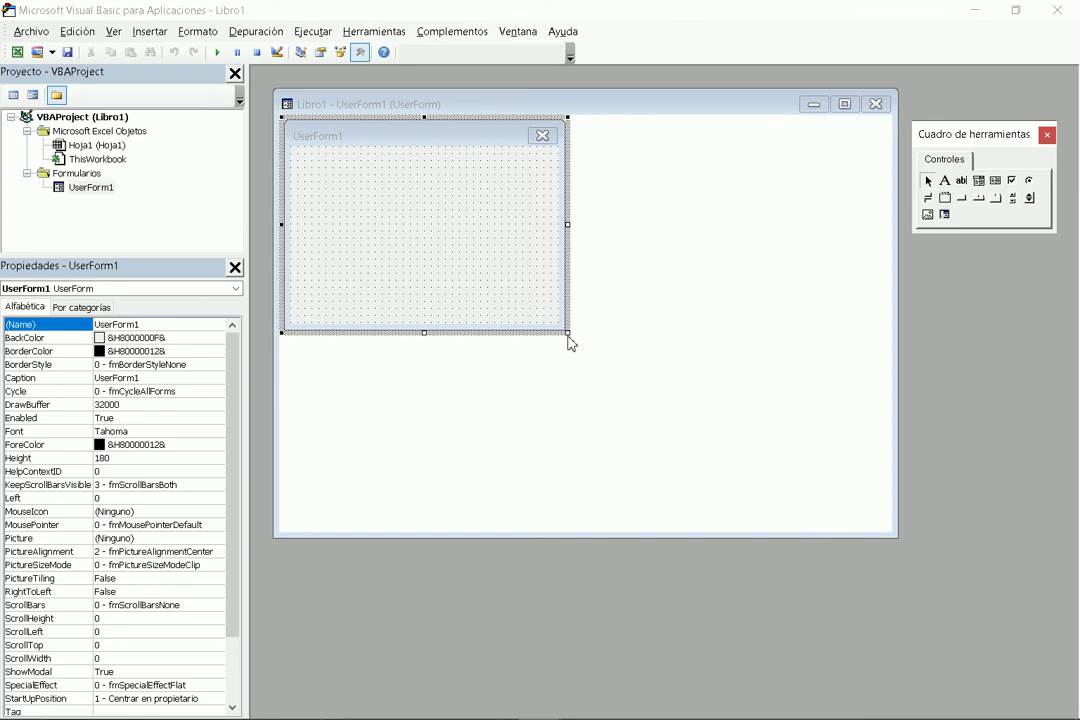
drag(567, 334, 628, 398)
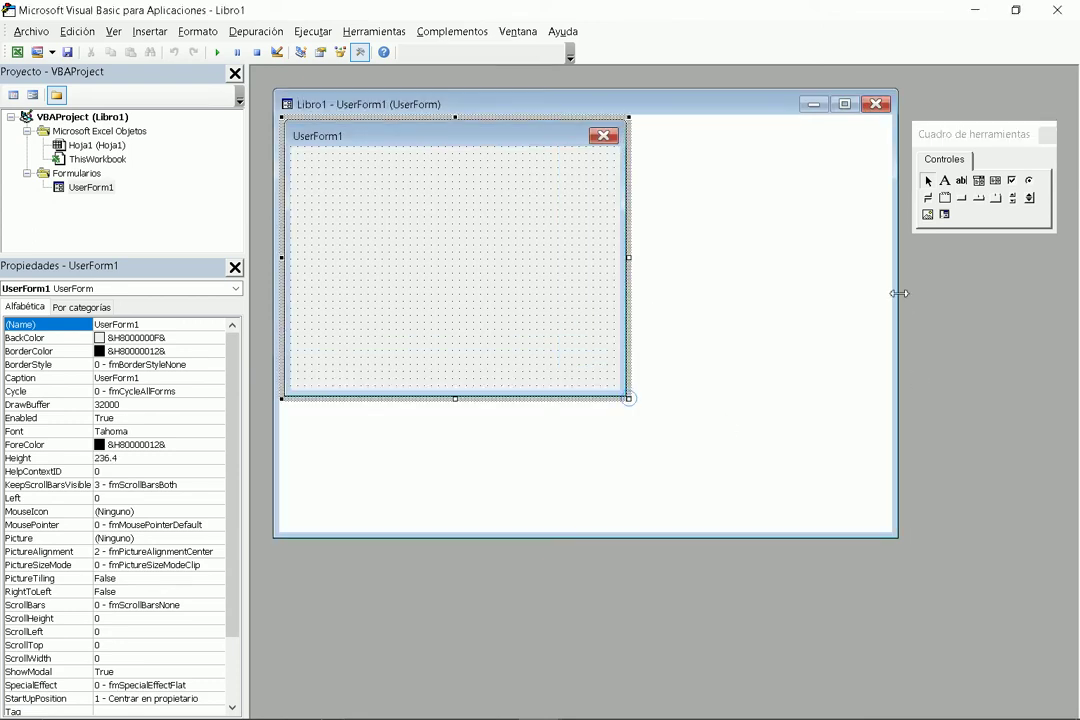
drag(896, 297, 690, 310)
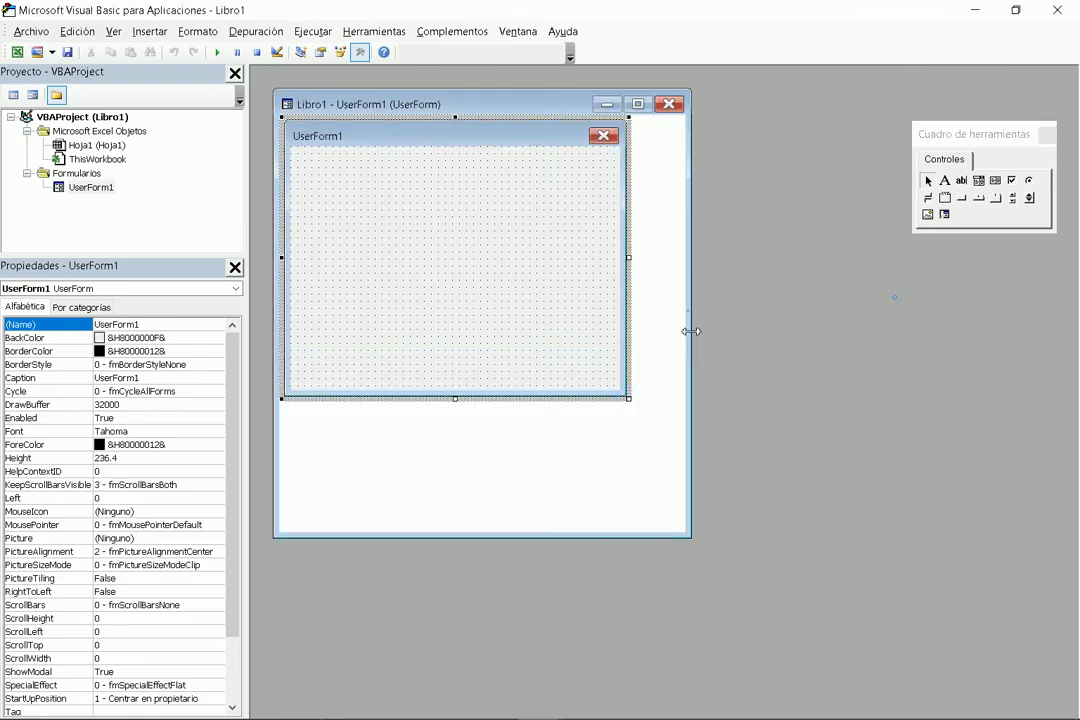
drag(487, 537, 480, 457)
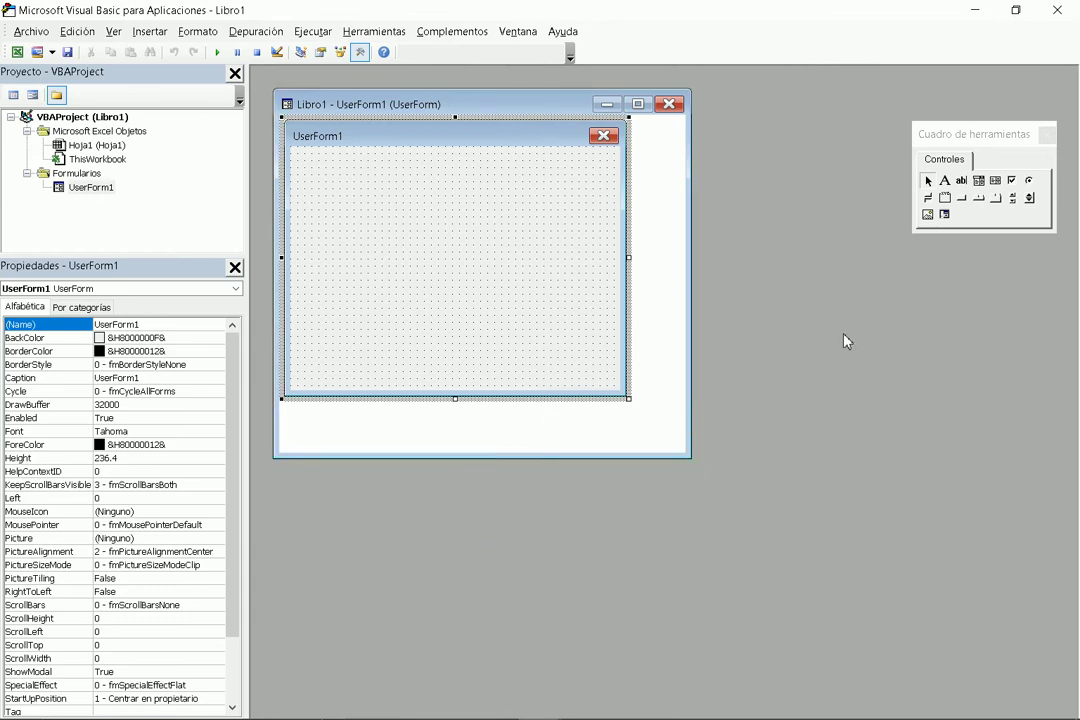
Place a Label, a TextBox below it, and a CommandButton in the form's lower middle.
click(945, 180)
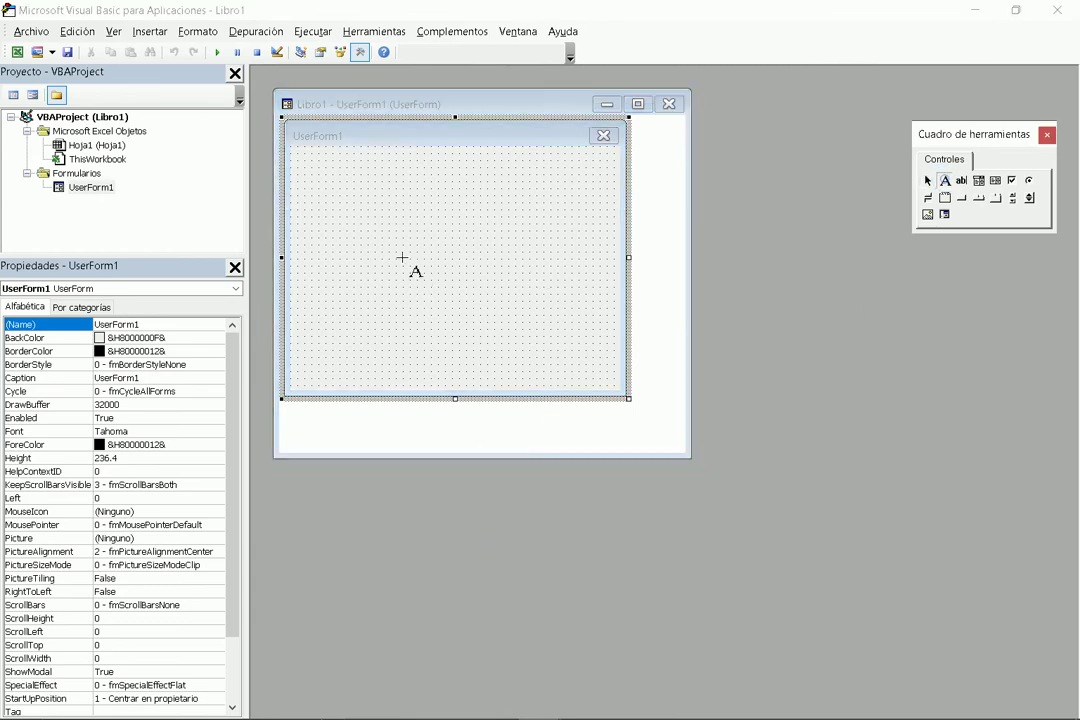
click(330, 196)
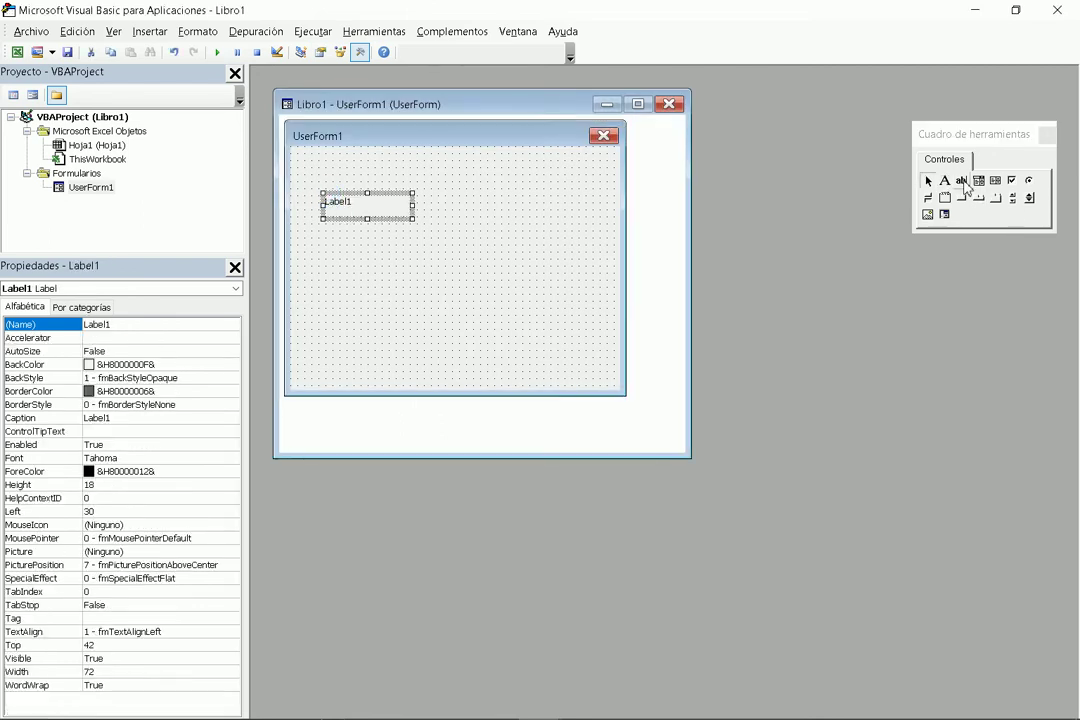
click(961, 181)
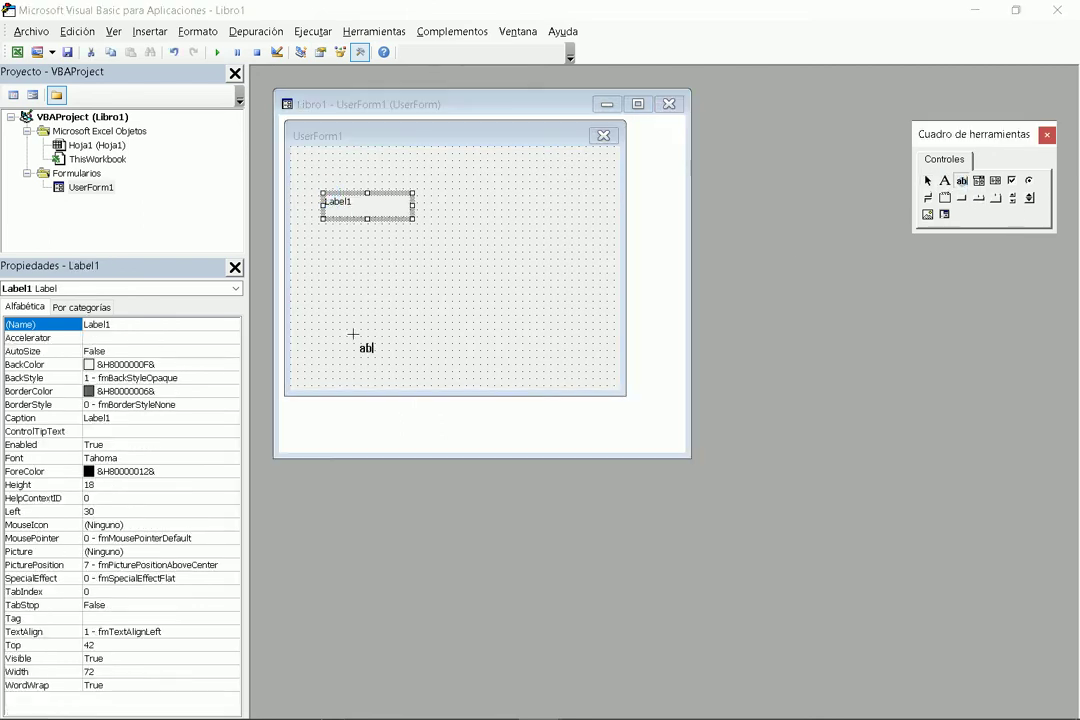
click(323, 224)
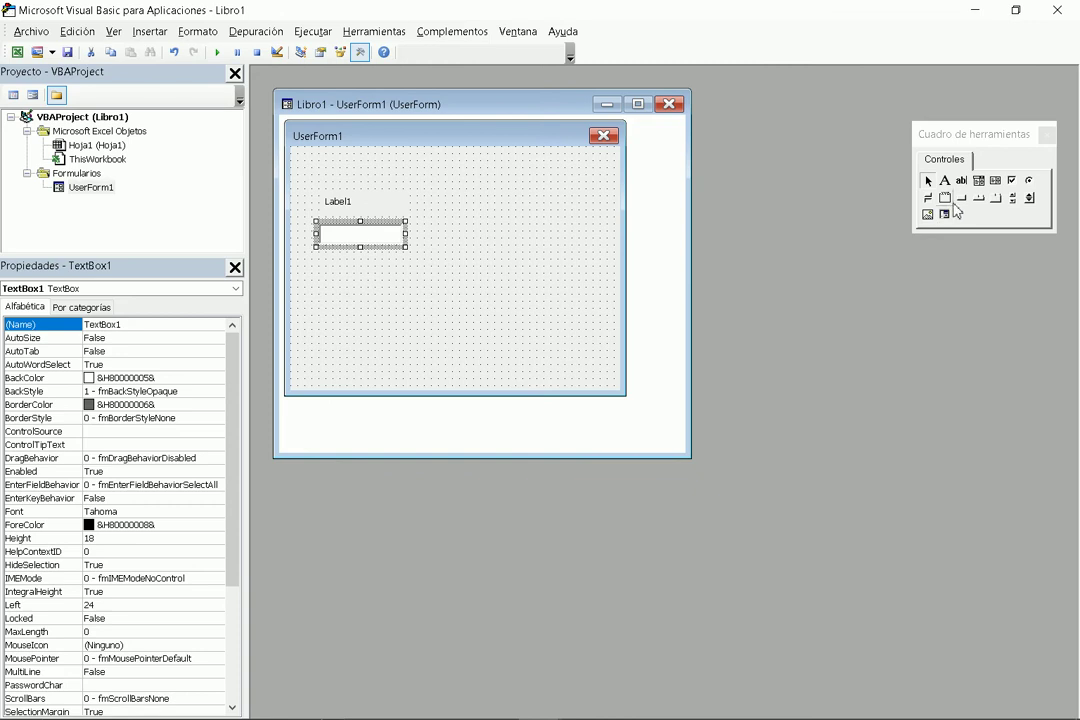
click(962, 199)
click(415, 314)
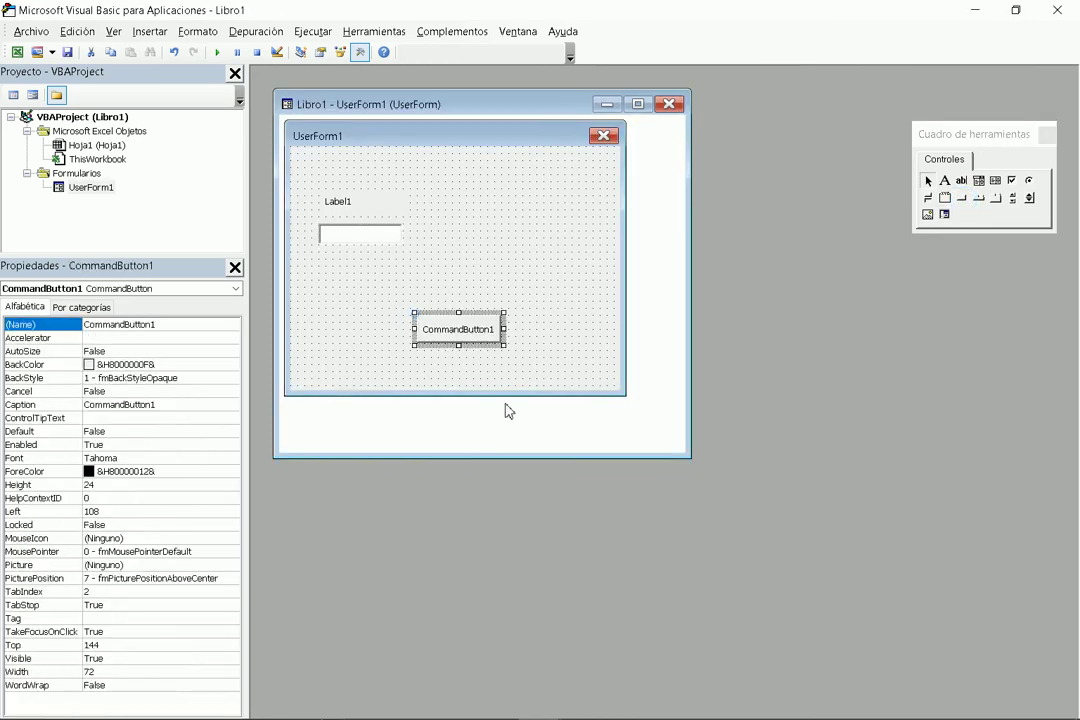
Set Label1's height to 12 and select the label and text box together.
click(362, 236)
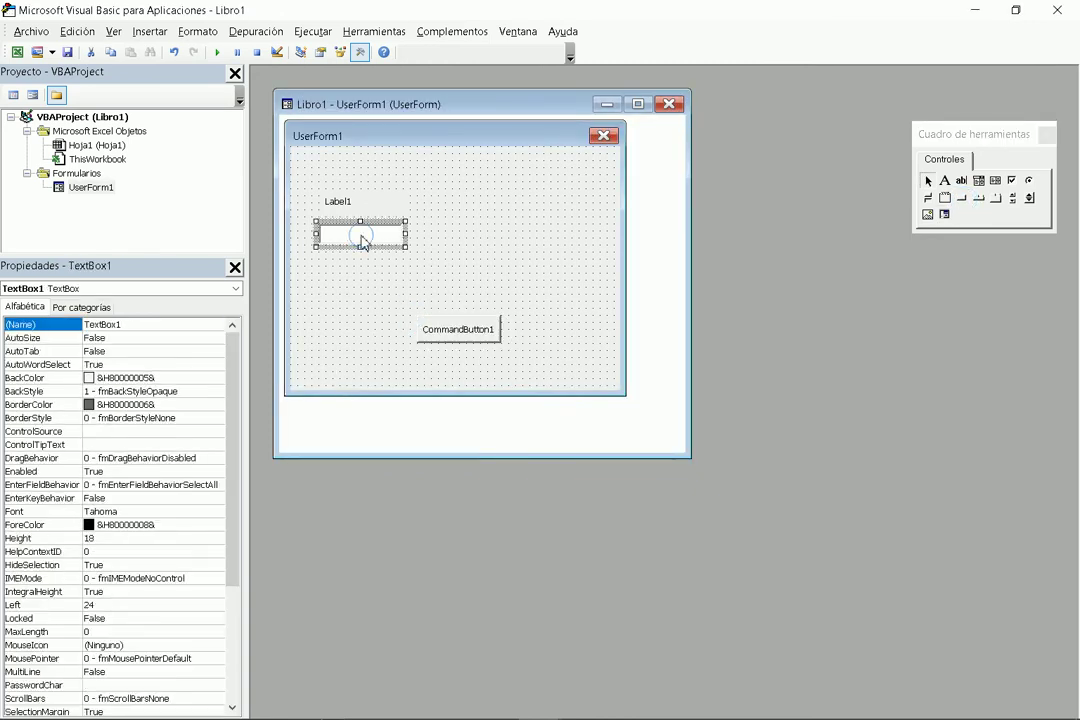
click(362, 205)
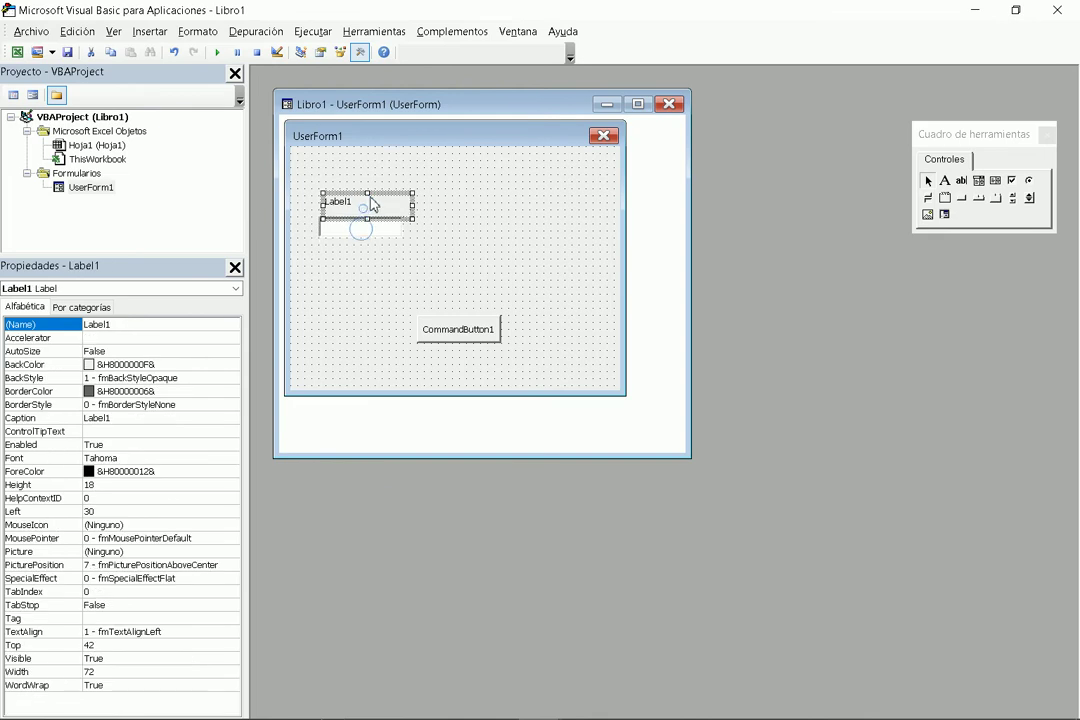
drag(368, 205, 368, 195)
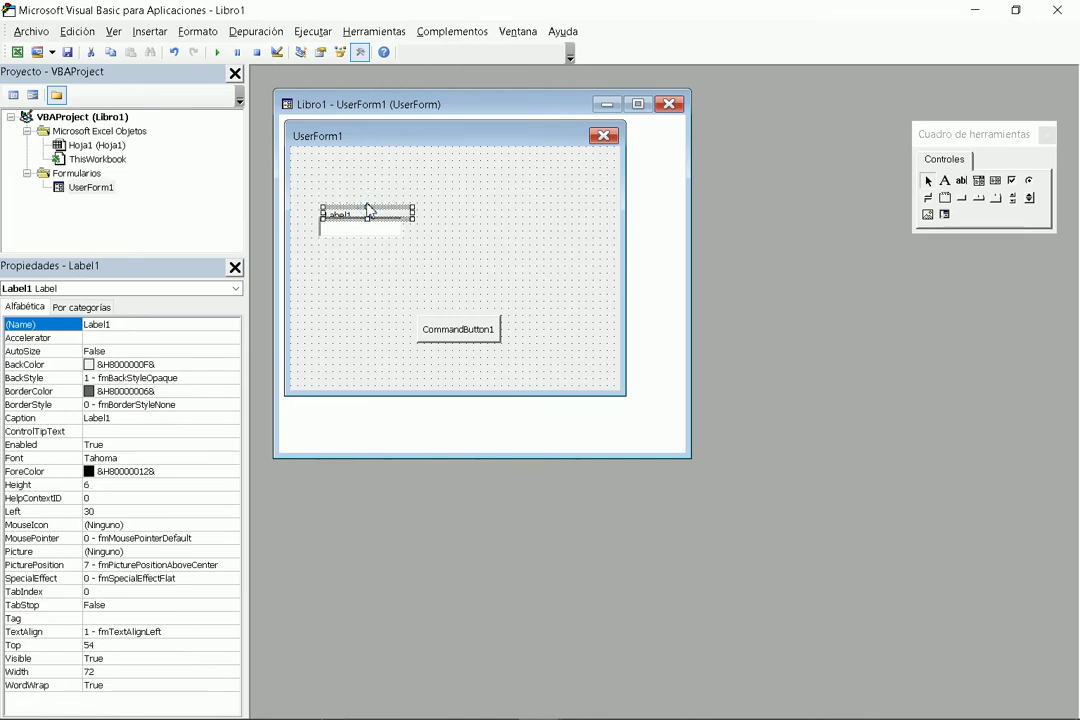
drag(367, 206, 415, 256)
click(361, 265)
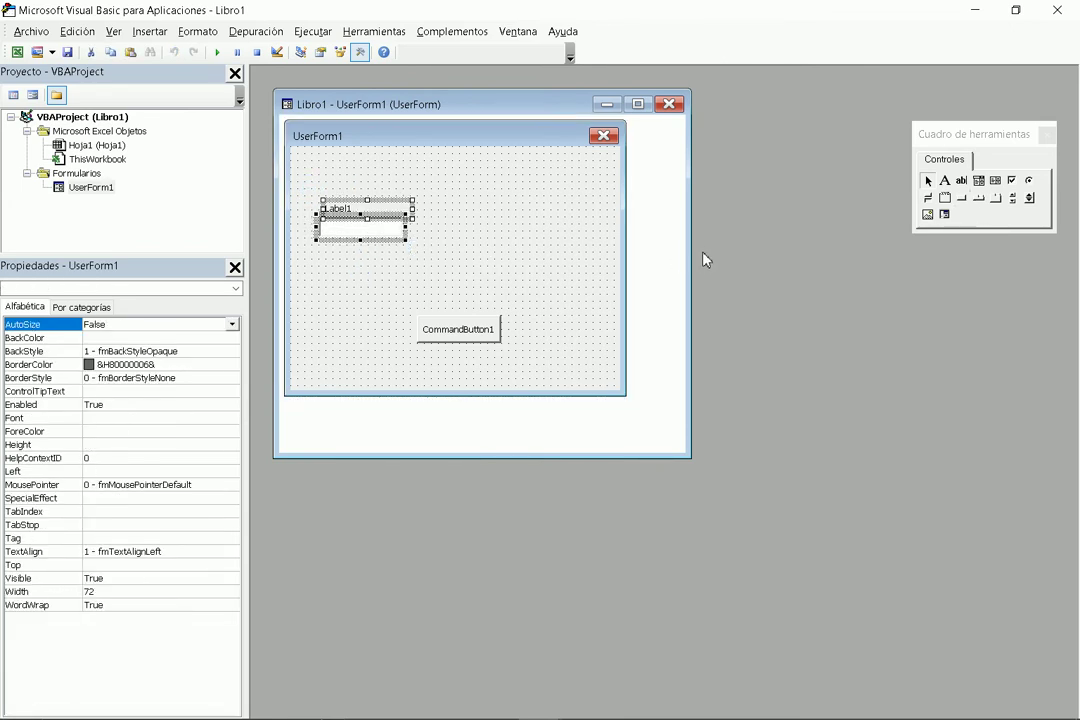
Copy the label and text box to the right, widen TextBox2, and narrow both labels to width 42.
mouse_move(381, 215)
mouse_down()
mouse_move(473, 265)
mouse_move(494, 229)
mouse_move(563, 228)
mouse_up()
click(553, 245)
click(494, 229)
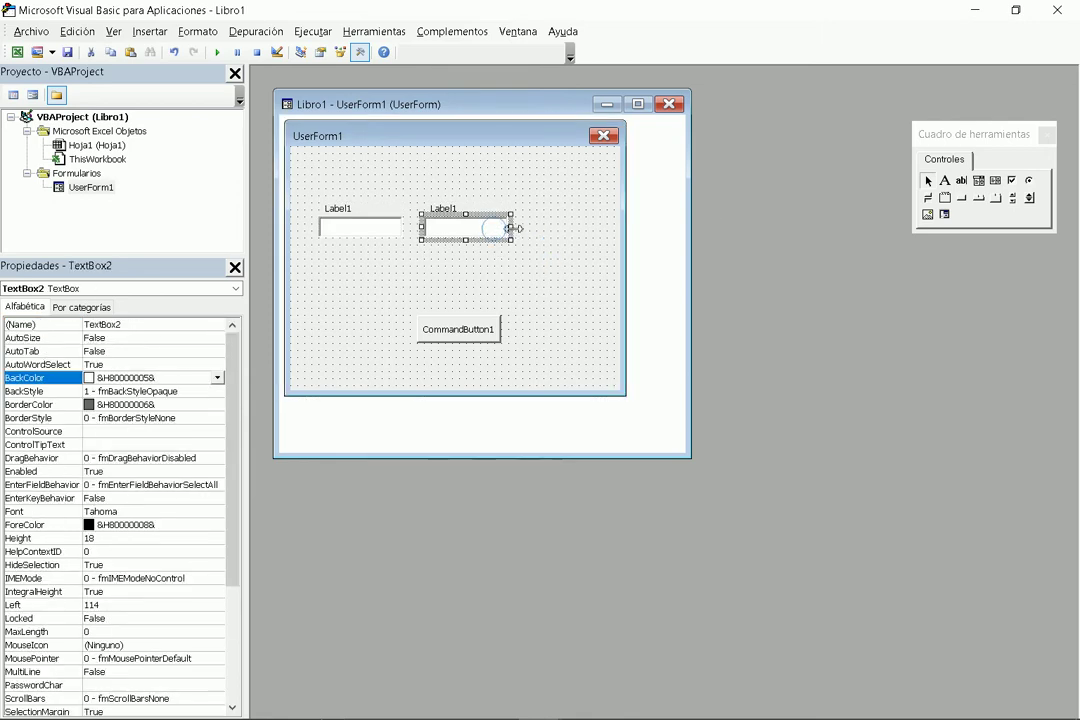
click(533, 295)
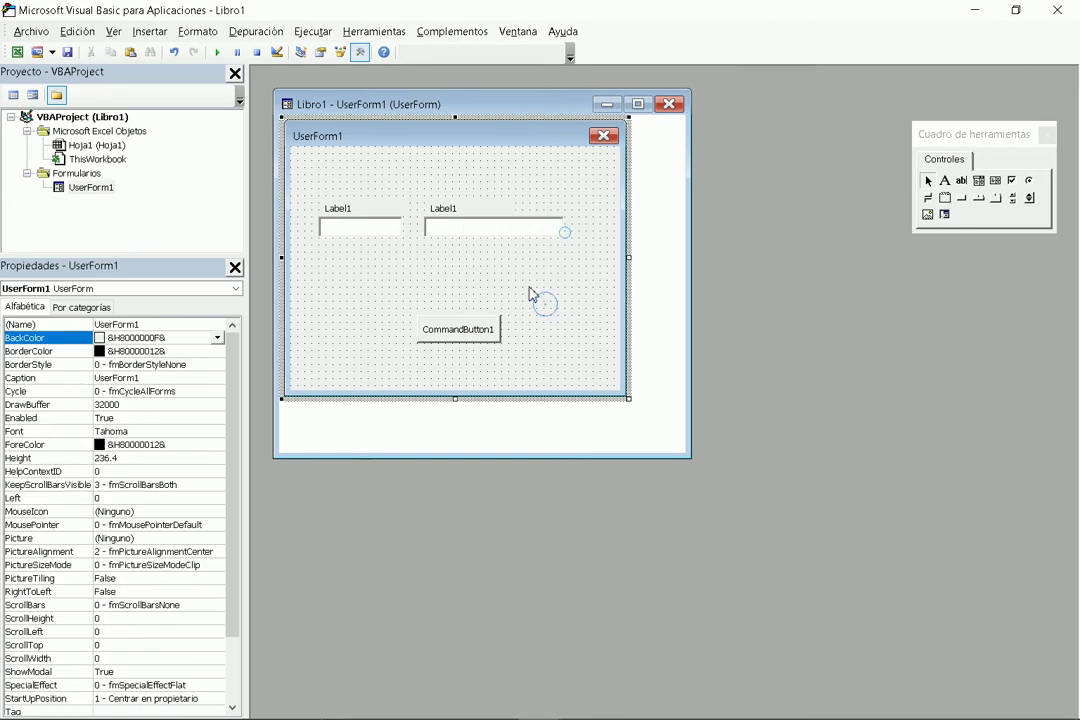
click(368, 208)
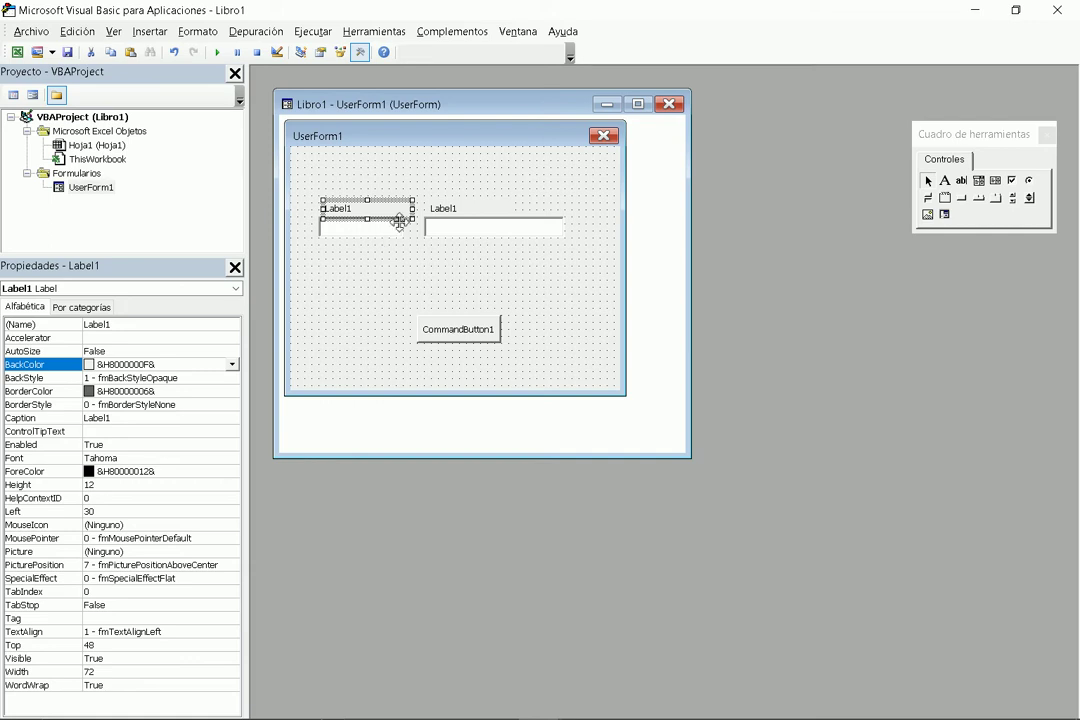
drag(413, 208, 377, 208)
click(450, 208)
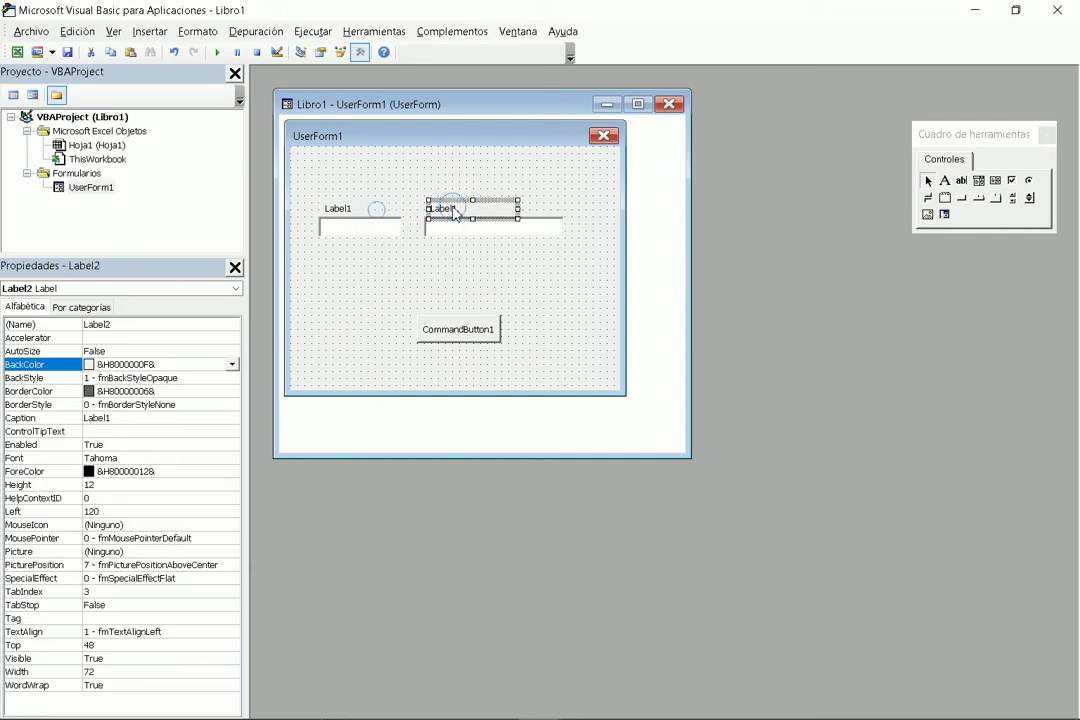
drag(495, 208, 481, 208)
Caption the left label Código and start recaptioning the right label.
click(360, 216)
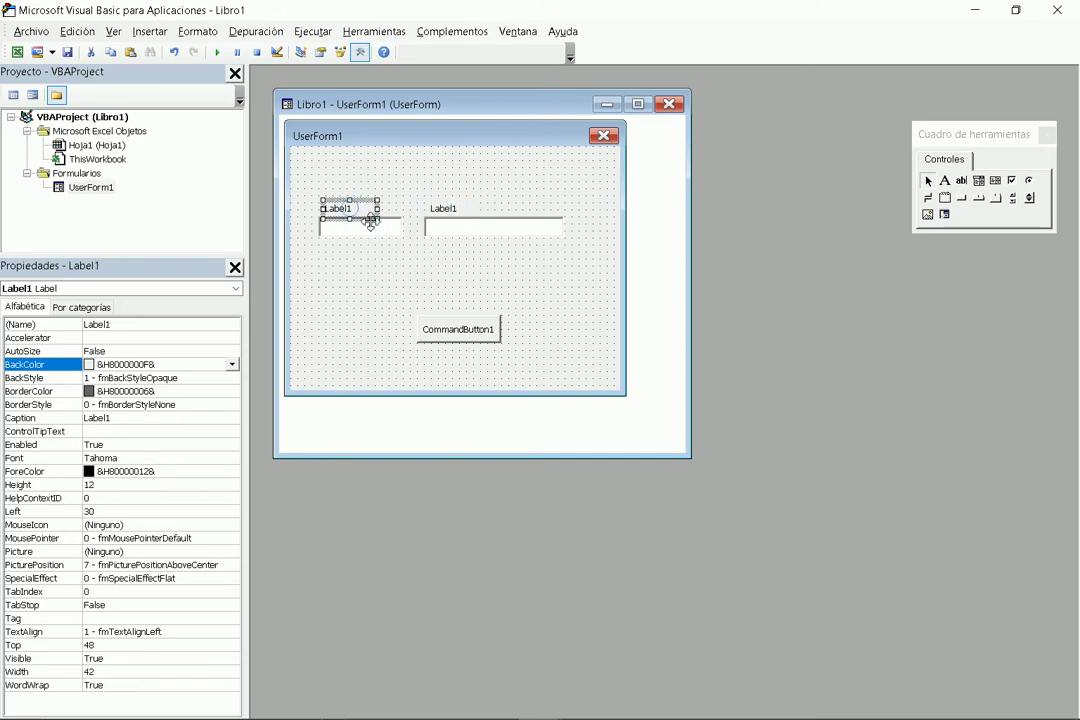
click(360, 215)
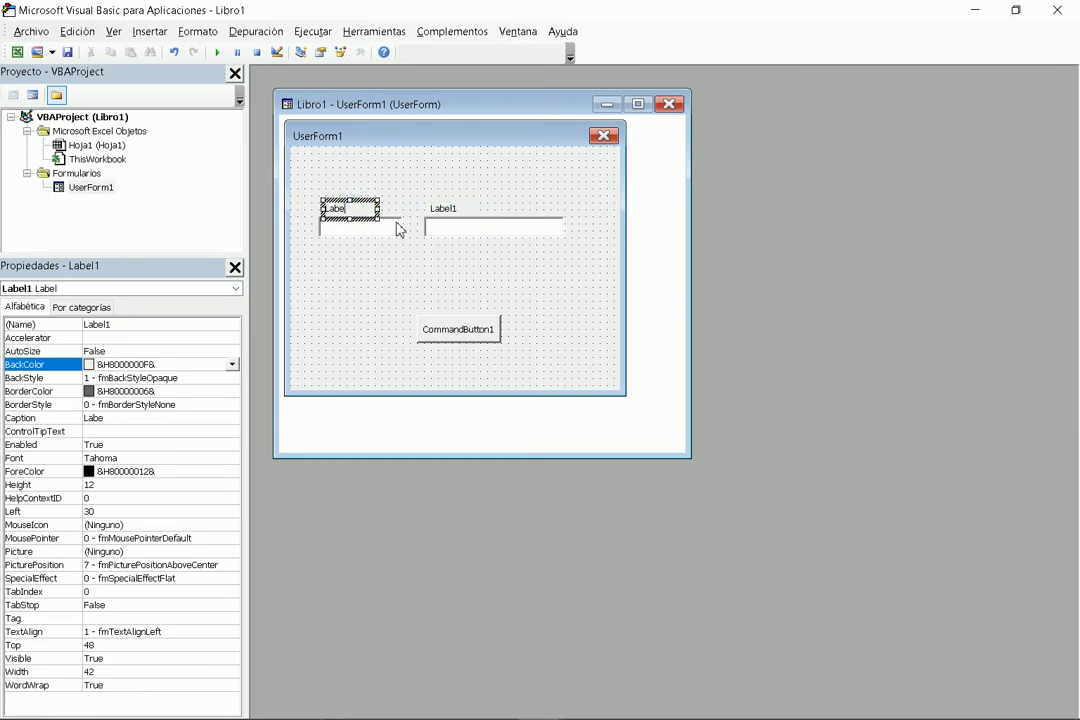
key(BackSpace)
key(BackSpace)
key(BackSpace)
text(Código)
click(470, 210)
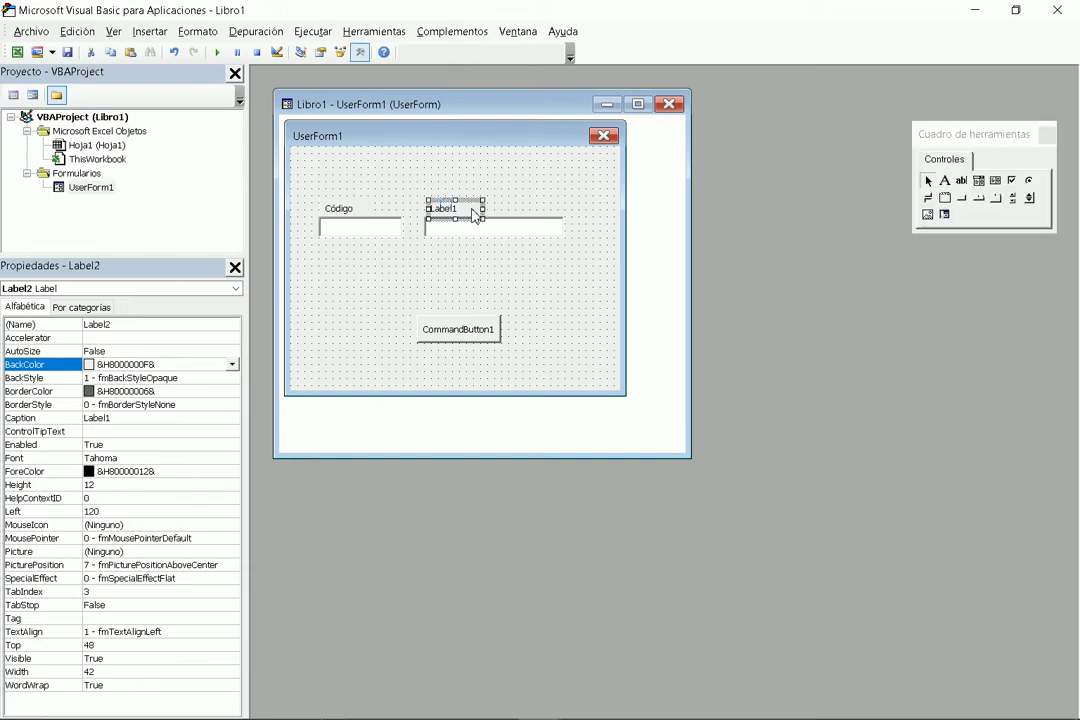
click(475, 212)
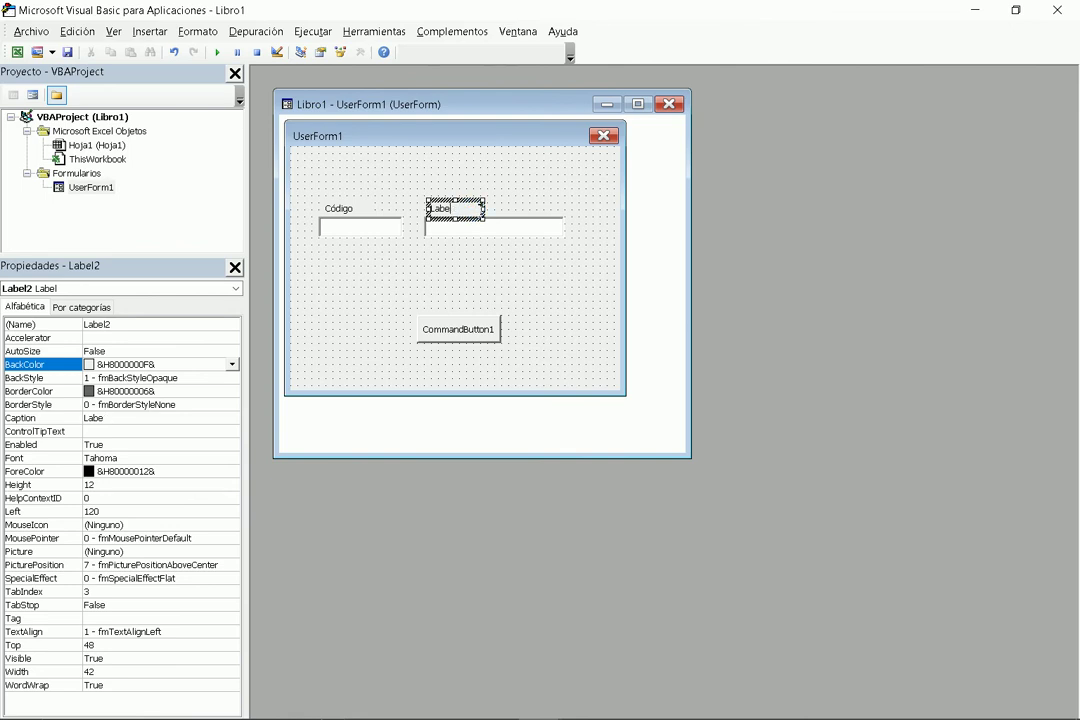
key(BackSpace)
key(BackSpace)
key(BackSpace)
Finish captioning the right label Nombre.
text(omb)
click(400, 278)
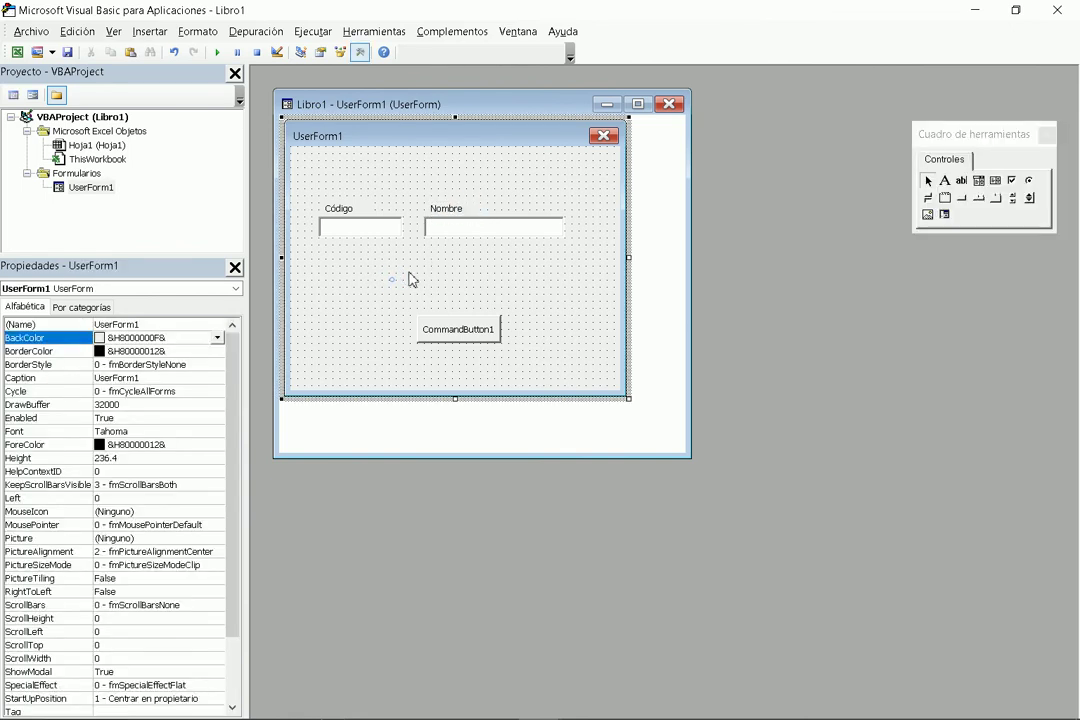
click(457, 231)
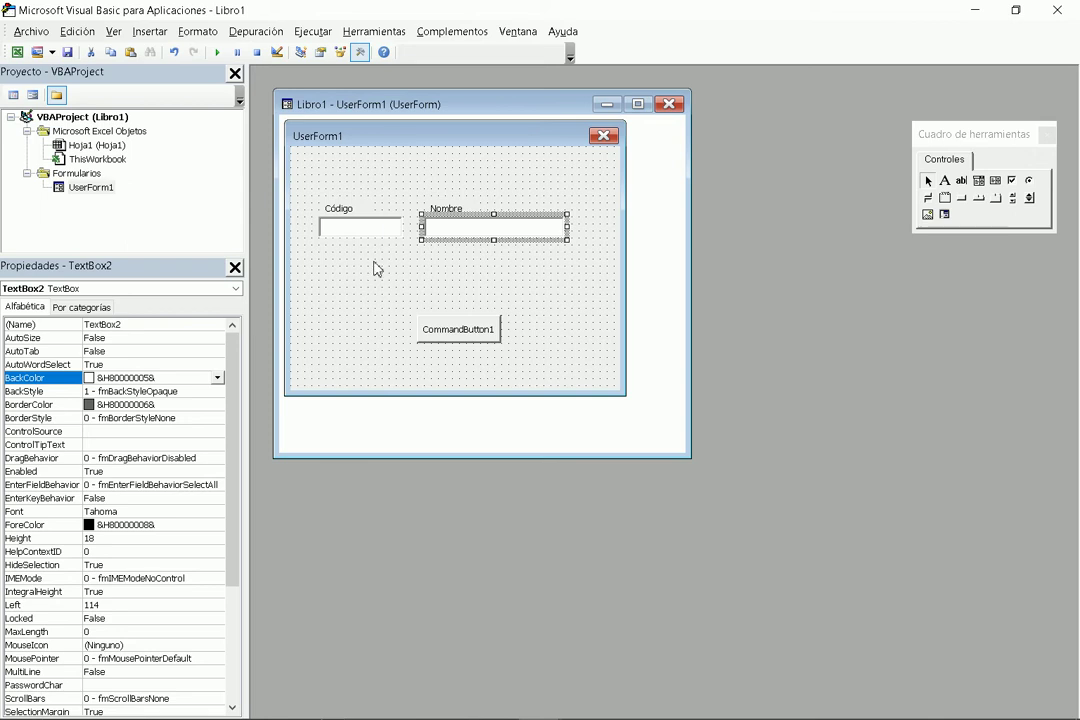
Move CommandButton1 up and left, then clear the UserForm's (Name) value for renaming.
drag(451, 340, 430, 318)
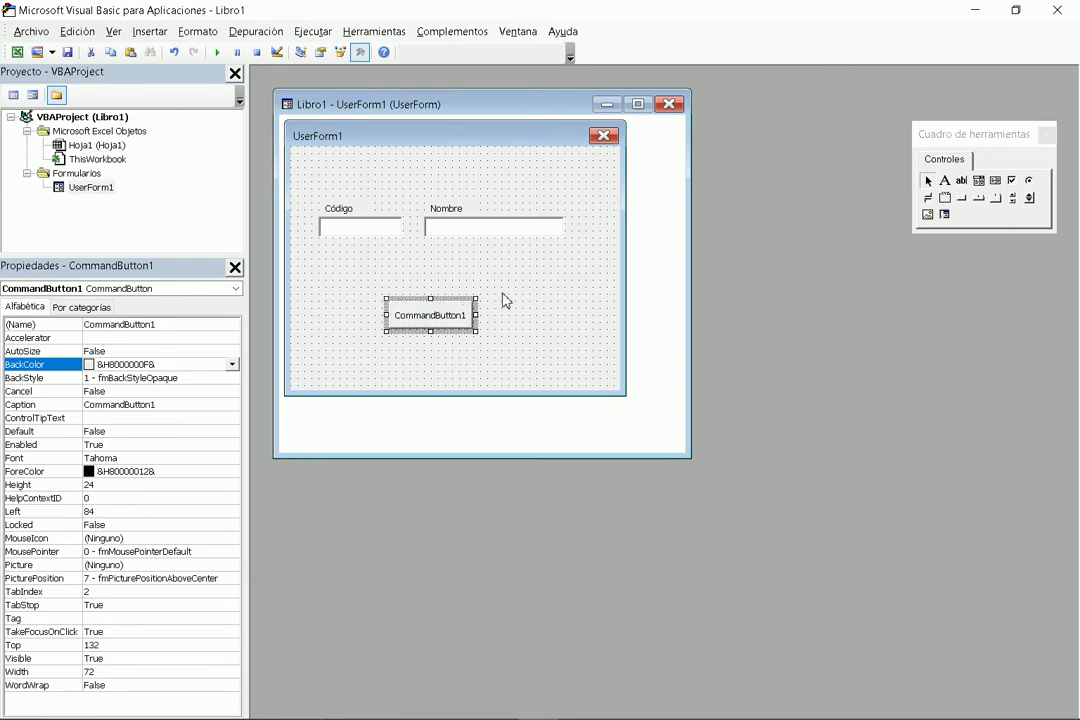
click(466, 160)
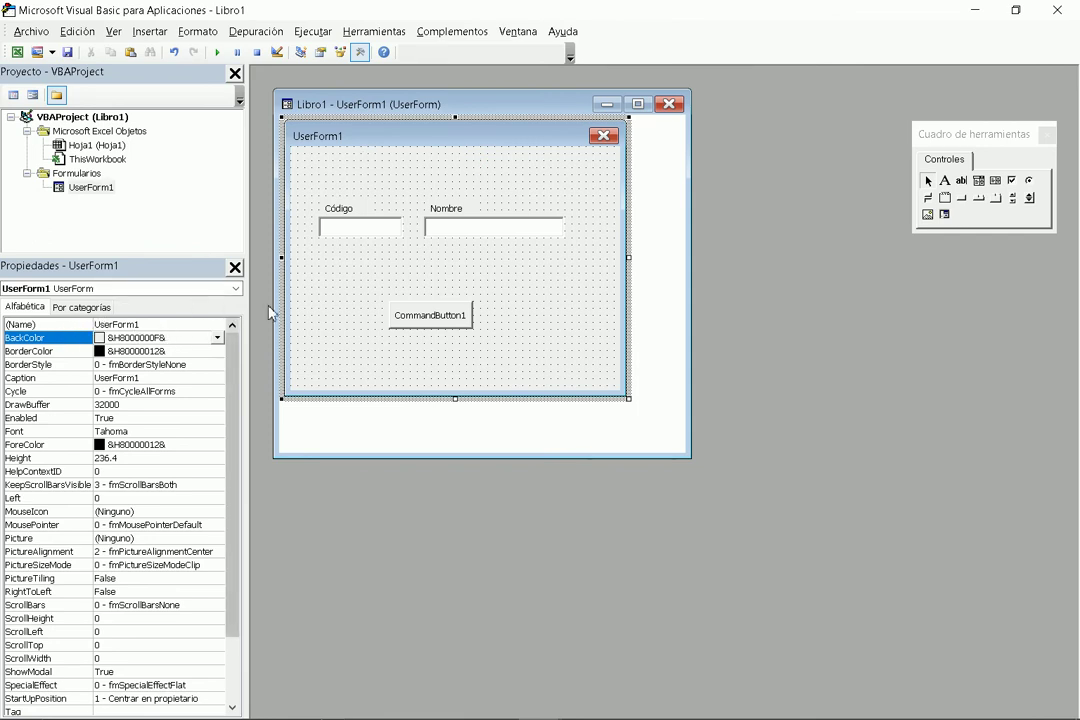
click(157, 324)
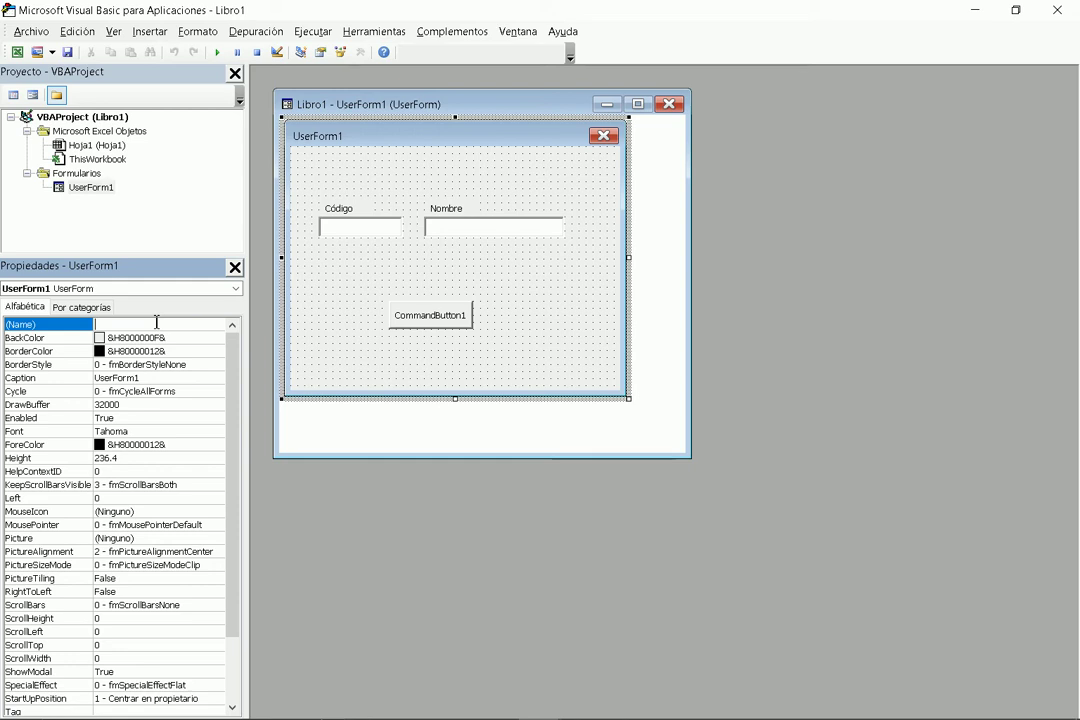
Name the form FRegistros and set its Caption to 'Registro de Personas'.
text(FRegistros)
click(158, 380)
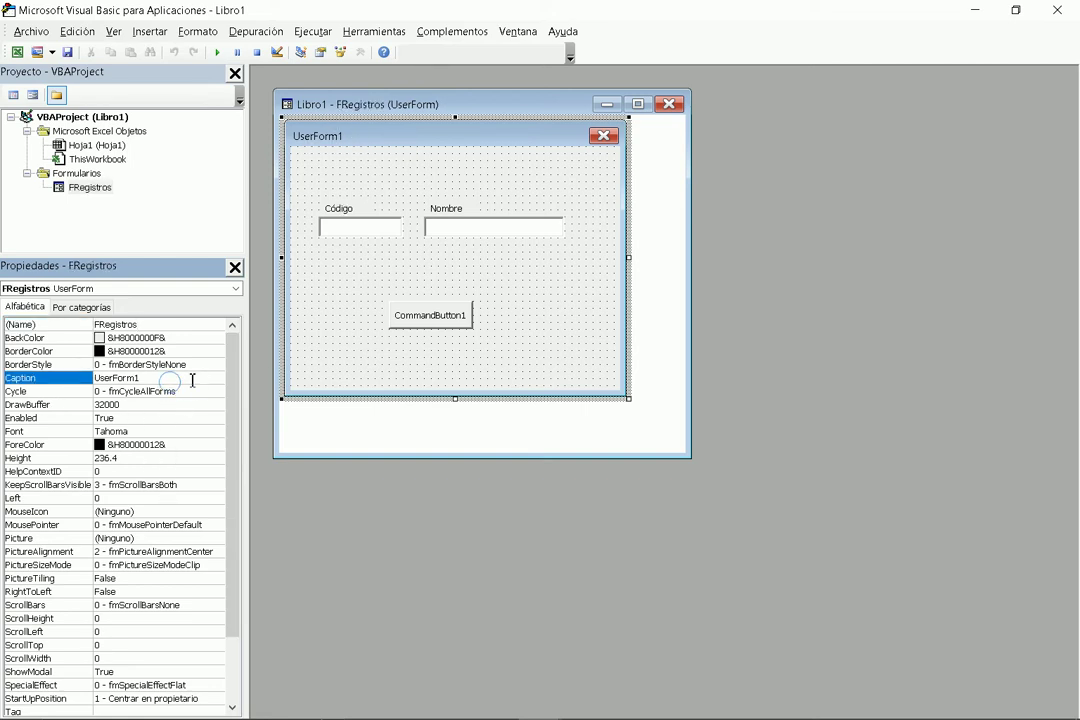
key(BackSpace)
key(BackSpace)
key(BackSpace)
key(BackSpace)
key(BackSpace)
key(BackSpace)
text(Personas)
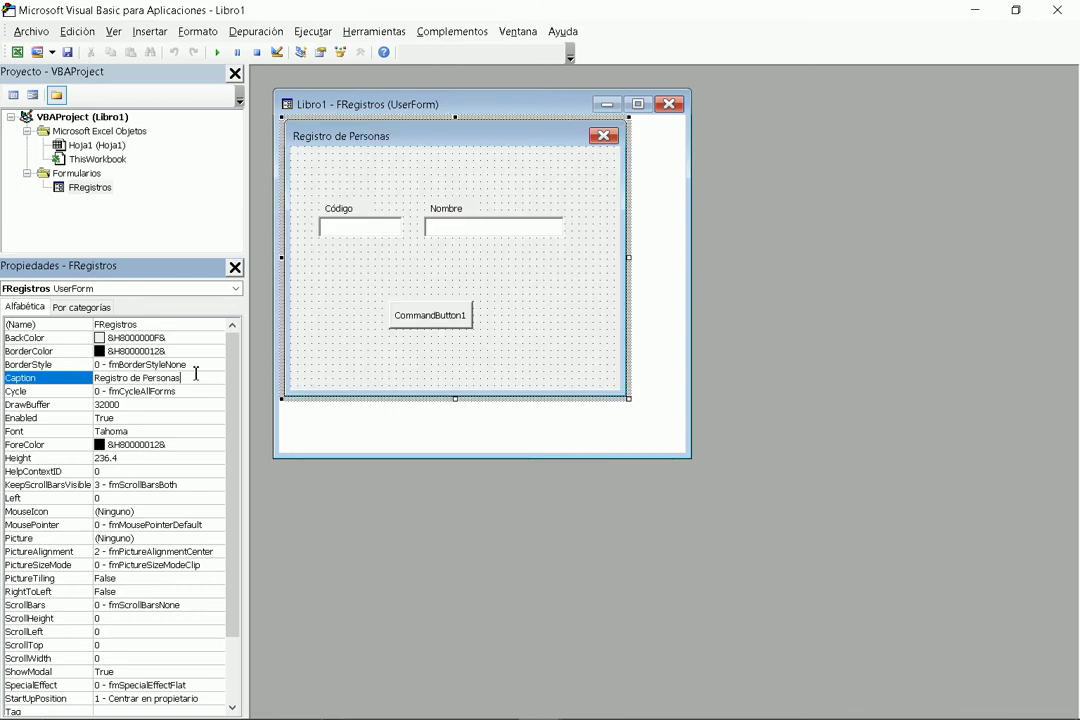
click(378, 279)
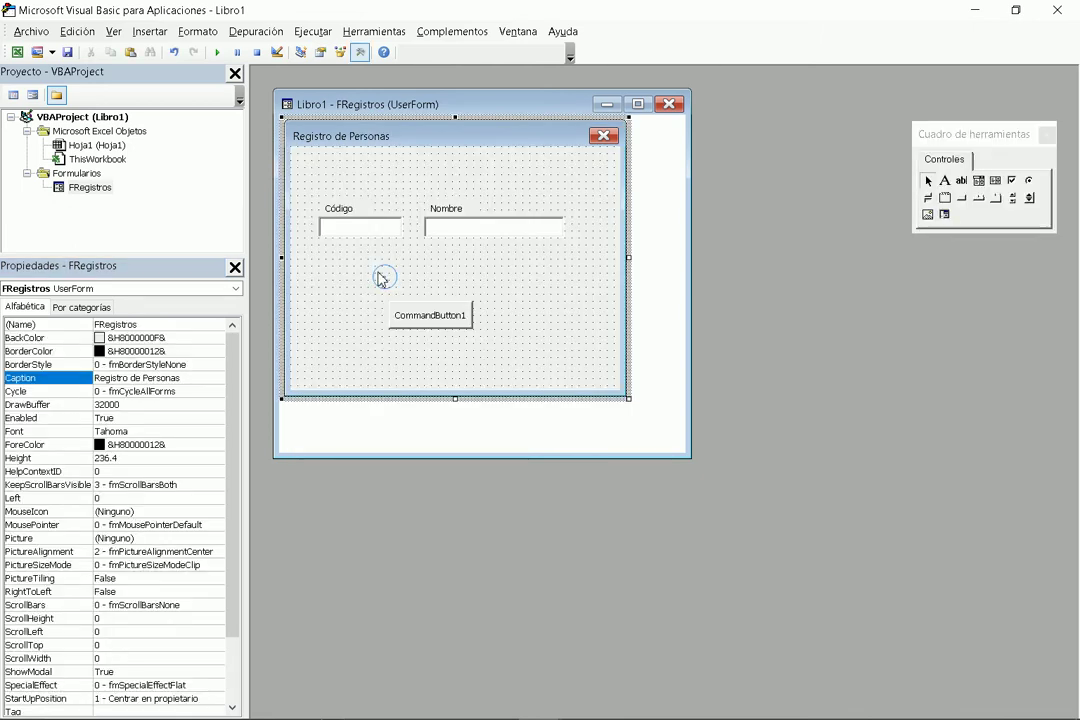
click(376, 235)
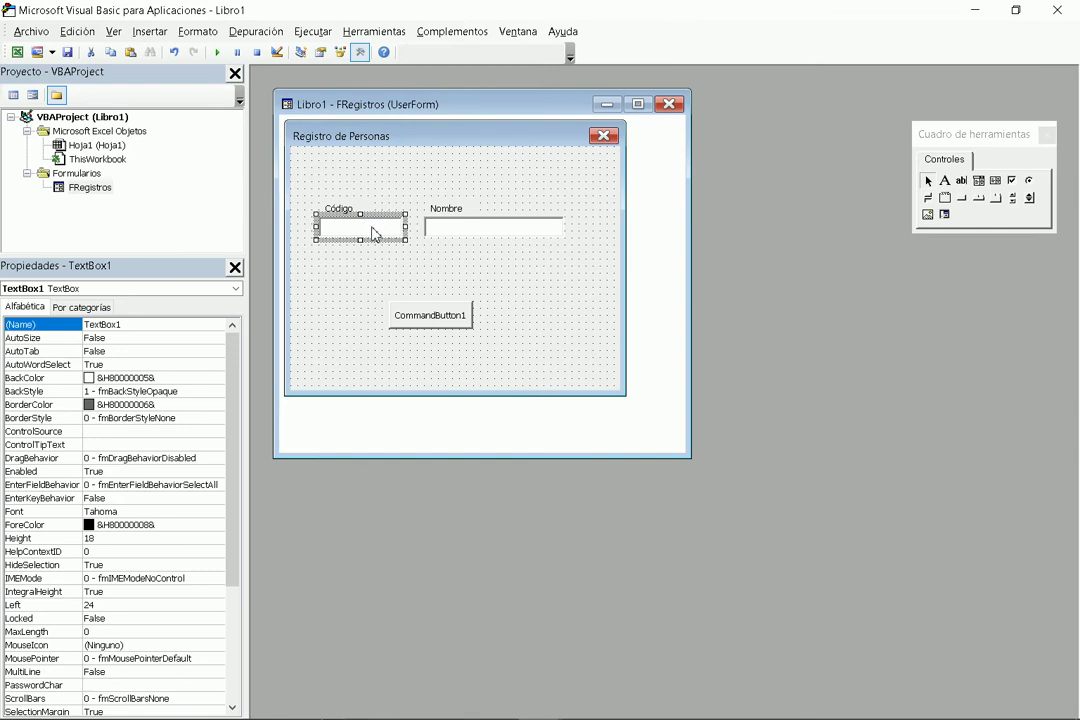
Rename the Código text box and name the Nombre text box TxNombre.
click(184, 328)
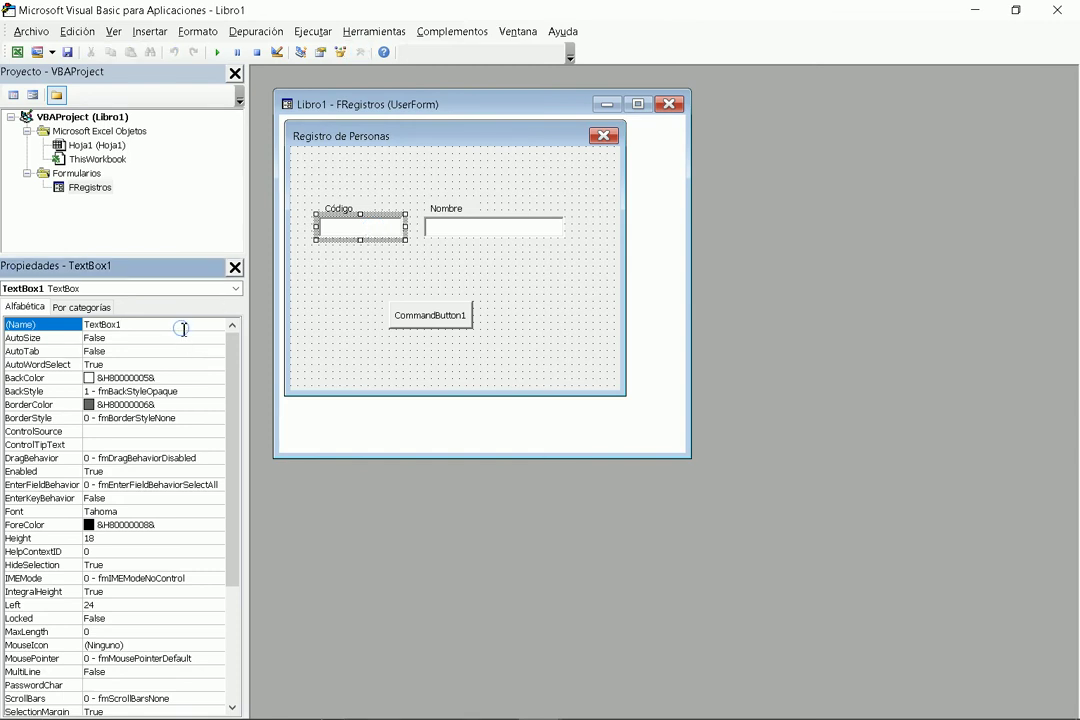
key(BackSpace)
click(453, 227)
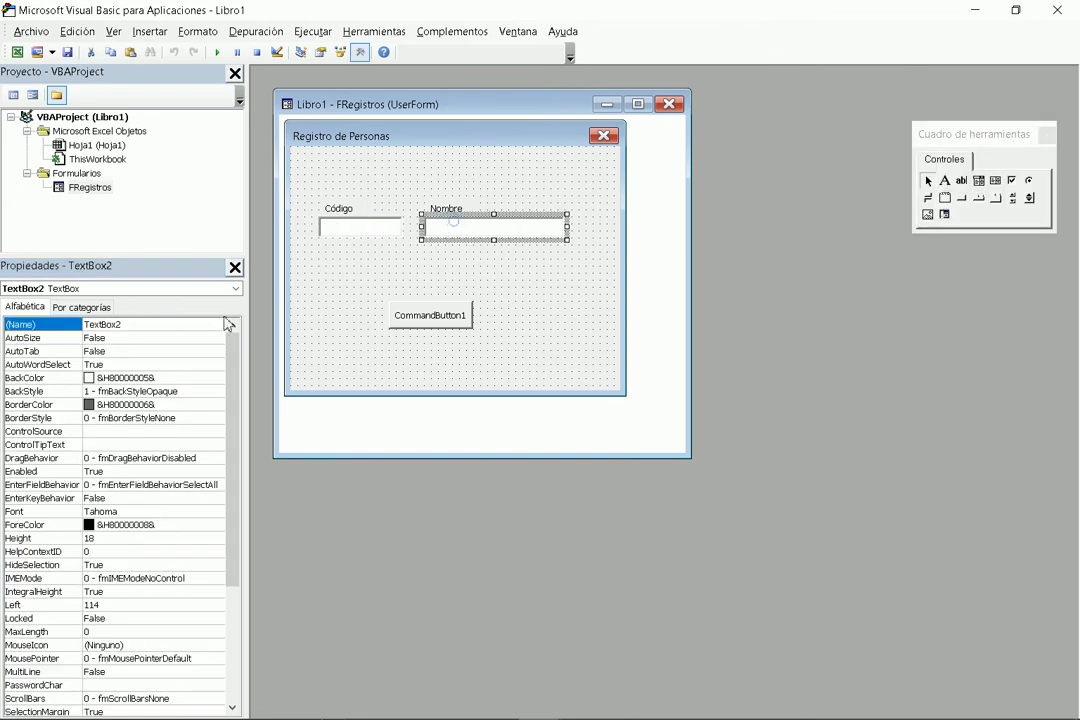
click(151, 325)
key(BackSpace)
key(BackSpace)
key(BackSpace)
key(BackSpace)
key(BackSpace)
key(BackSpace)
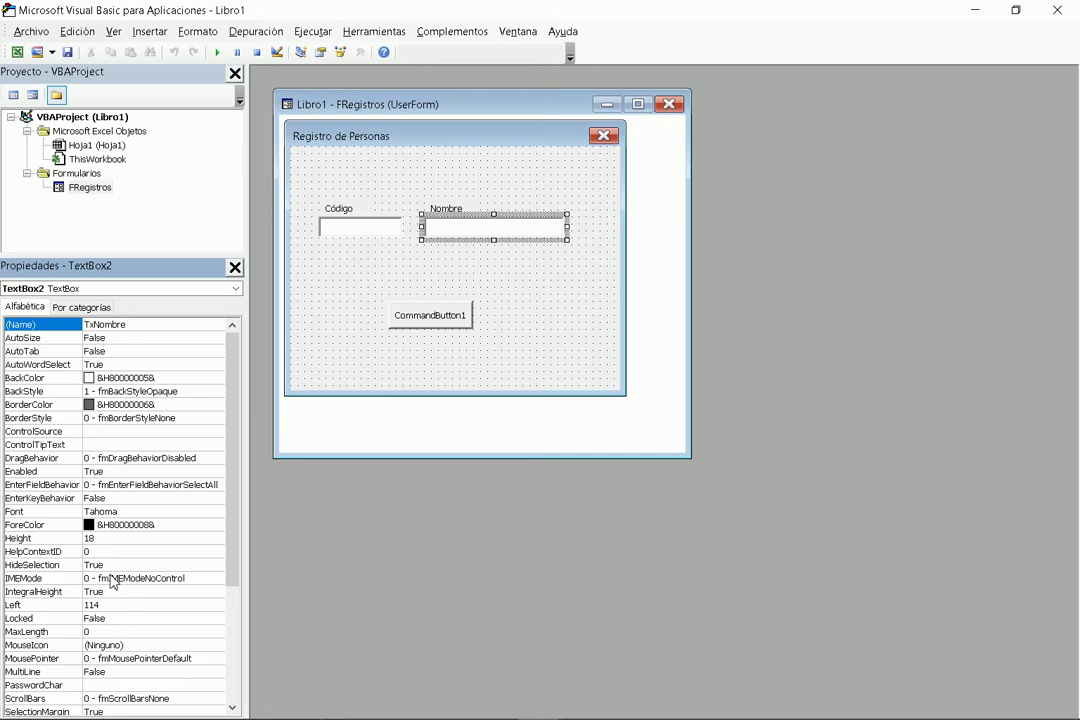
Try the Text value 'Juan' in TxNombre, then clear it so it starts empty.
drag(232, 554, 229, 638)
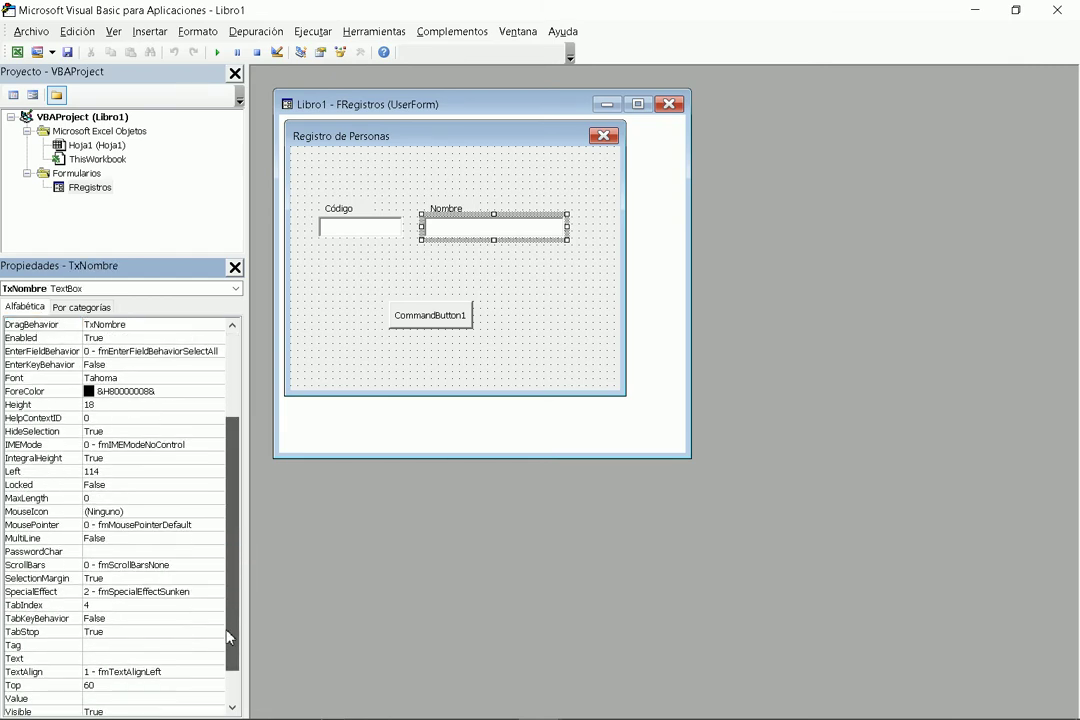
click(105, 660)
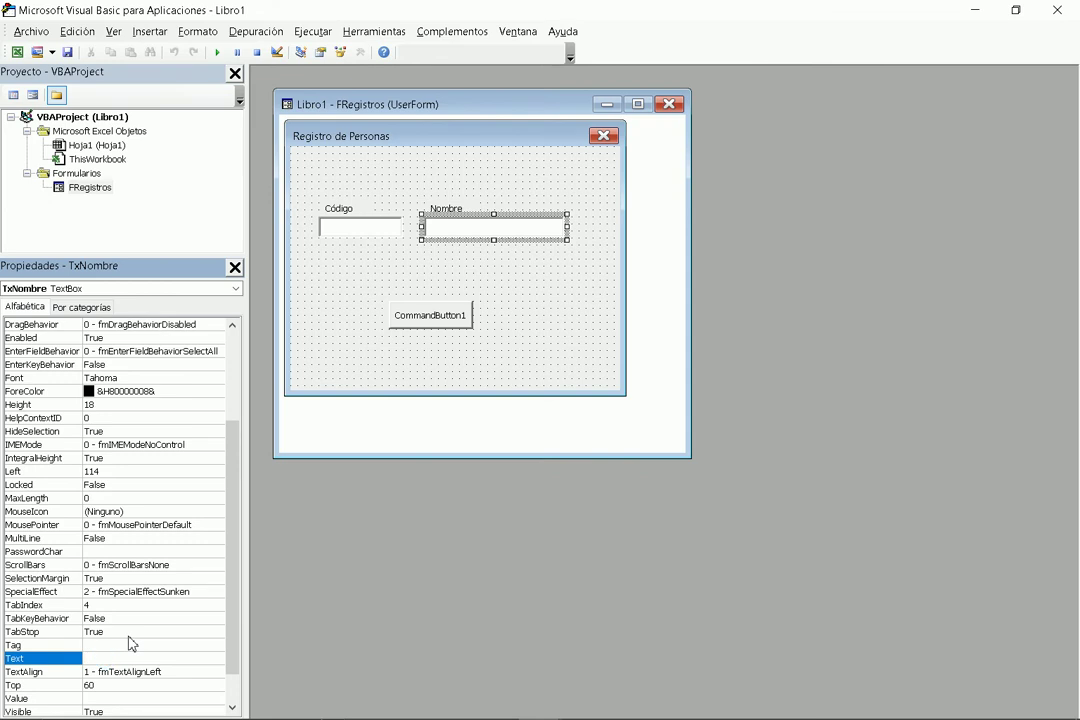
text(Juan)
key(BackSpace)
key(BackSpace)
Name the command button BGuardar, caption it Guardar, and shift it up and left.
click(337, 305)
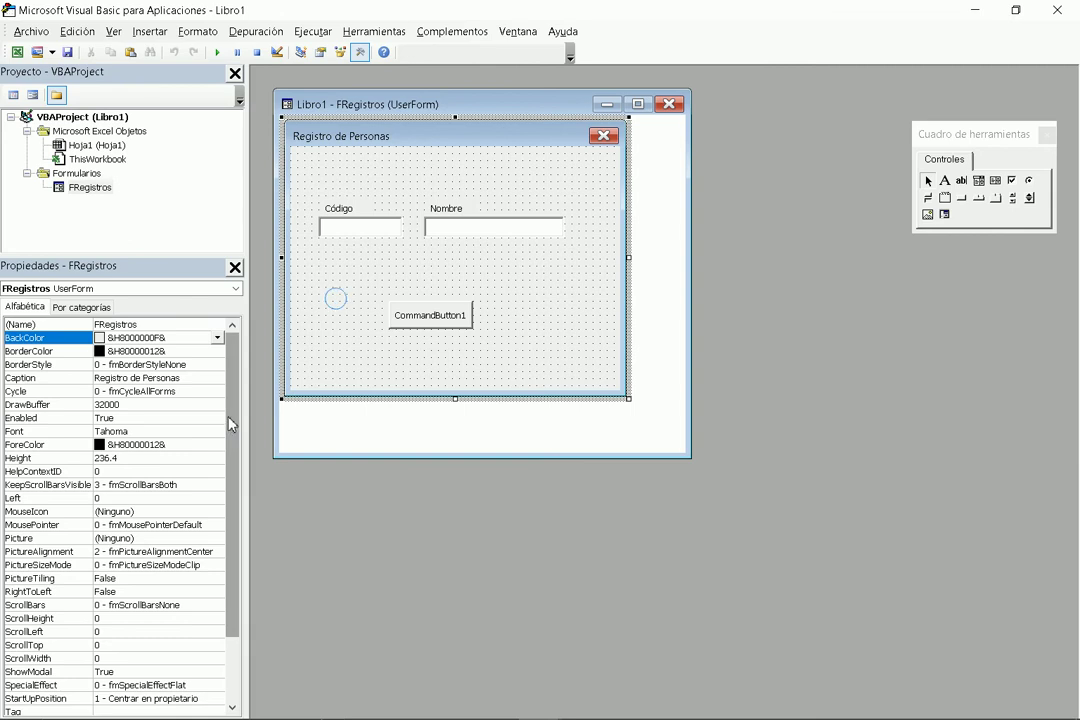
click(431, 318)
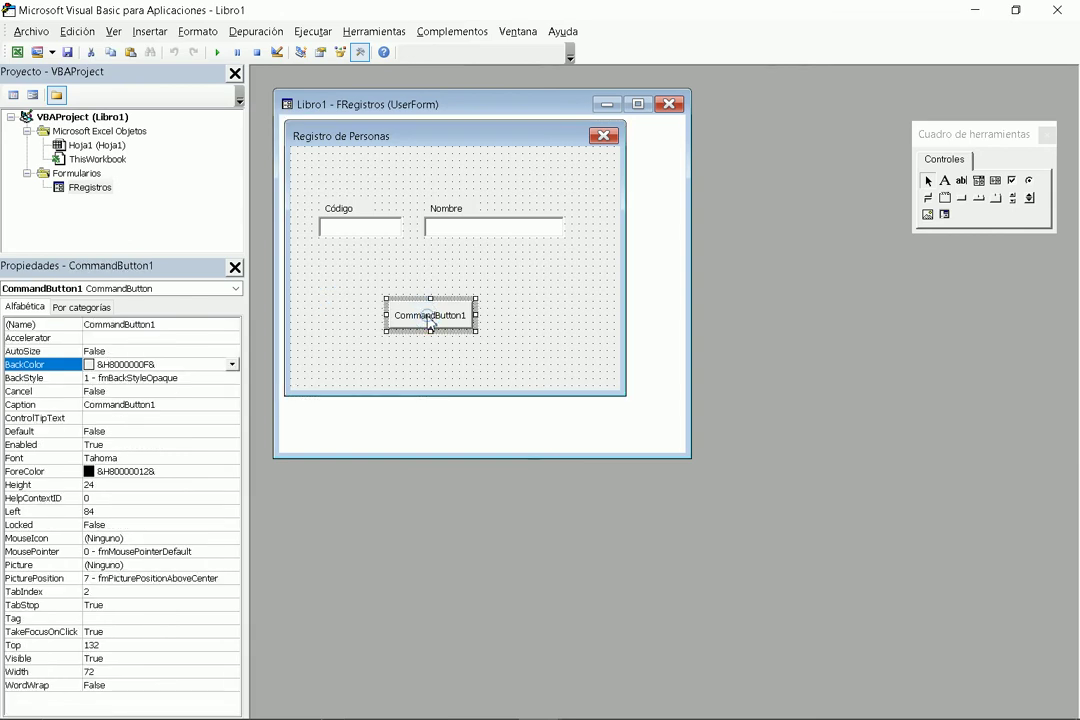
click(201, 324)
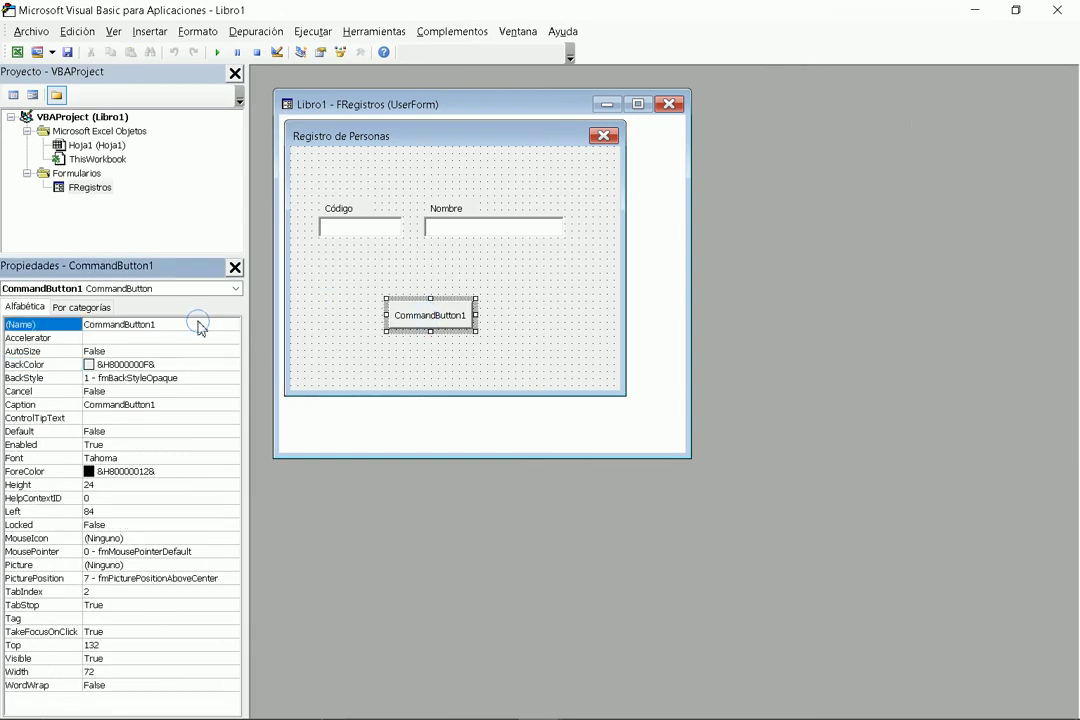
key(BackSpace)
key(BackSpace)
key(BackSpace)
key(BackSpace)
text(BGuardar)
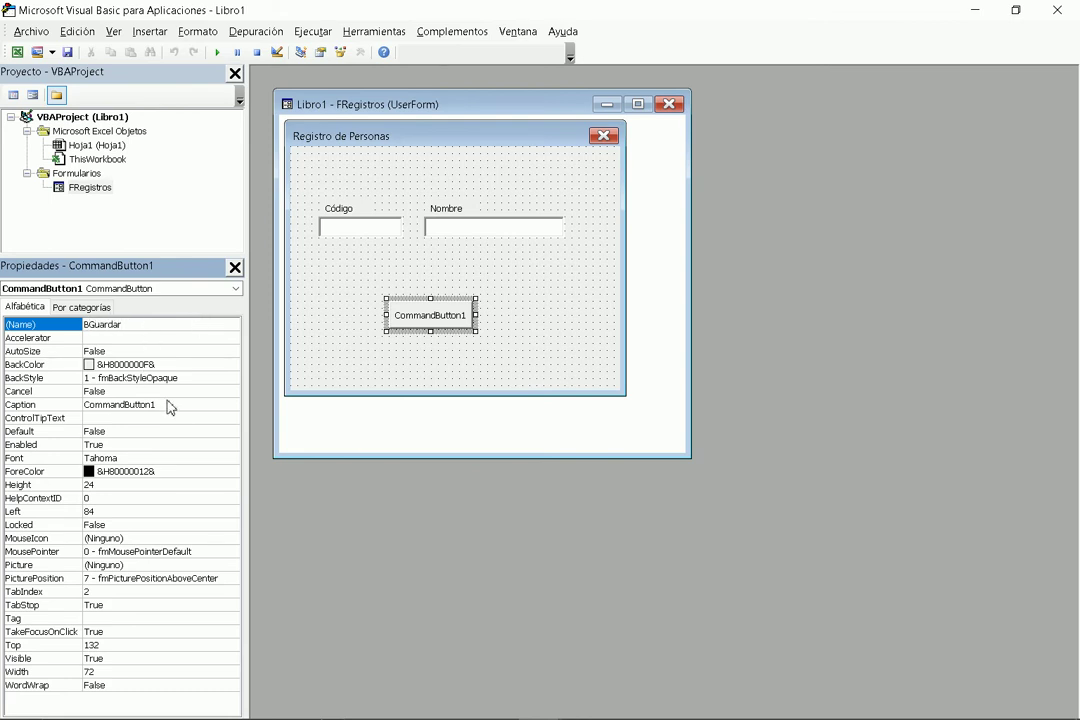
click(173, 405)
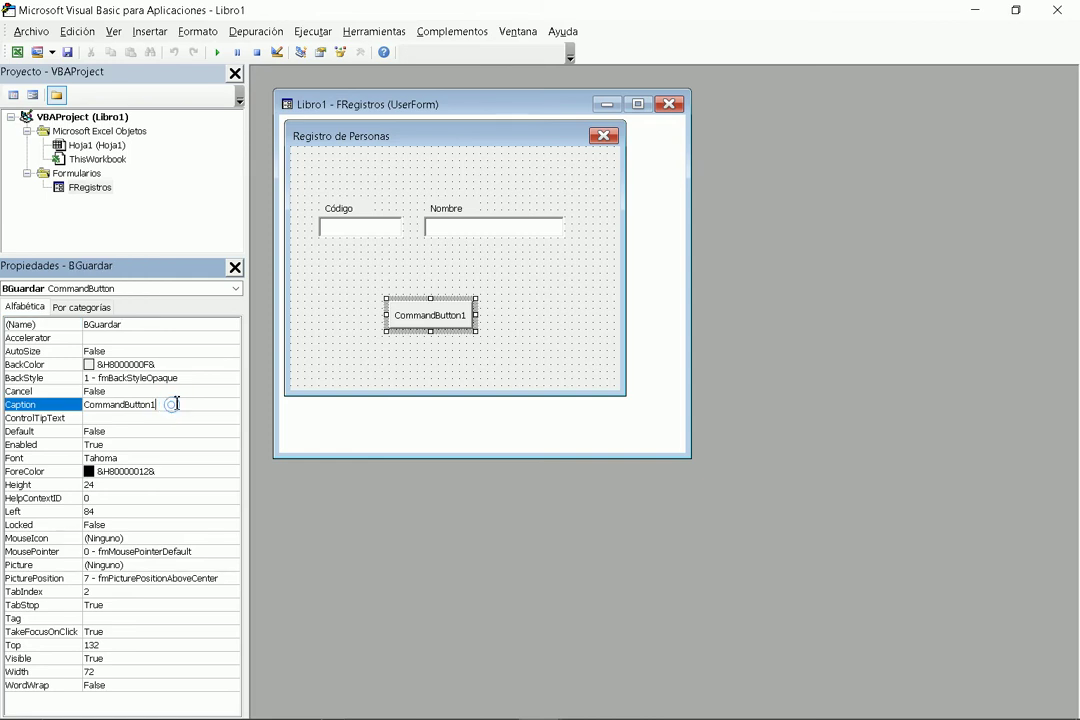
key(BackSpace)
key(BackSpace)
key(BackSpace)
key(BackSpace)
key(BackSpace)
key(BackSpace)
key(BackSpace)
key(BackSpace)
key(BackSpace)
key(BackSpace)
key(BackSpace)
key(BackSpace)
text(Gua)
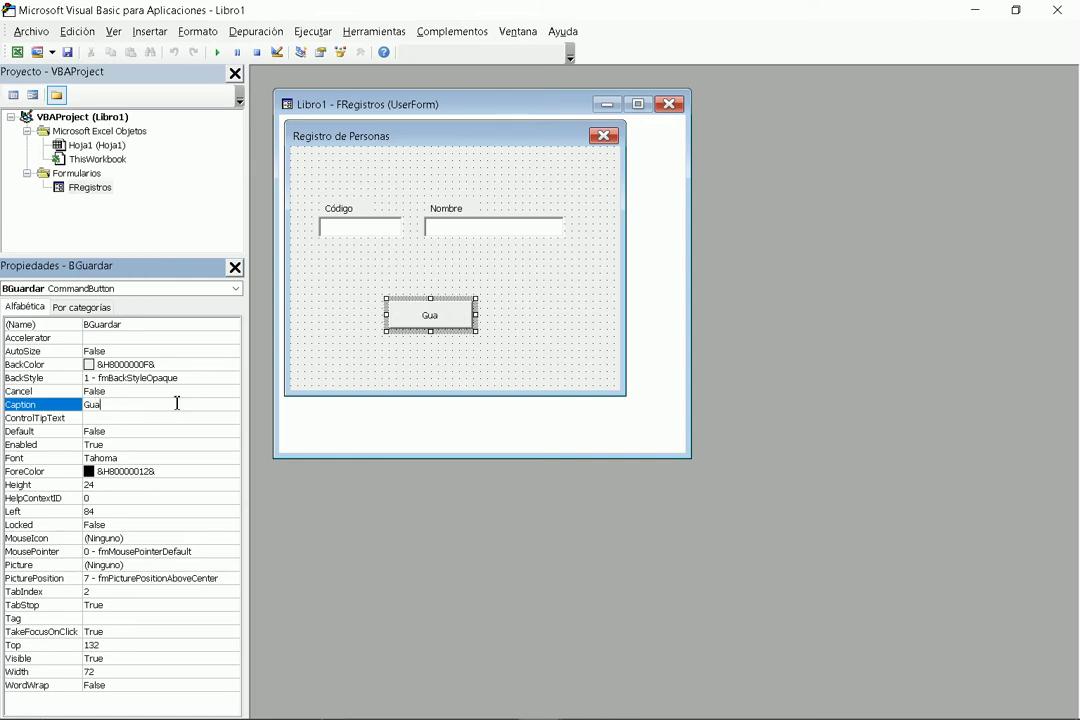
text(rdar)
click(445, 352)
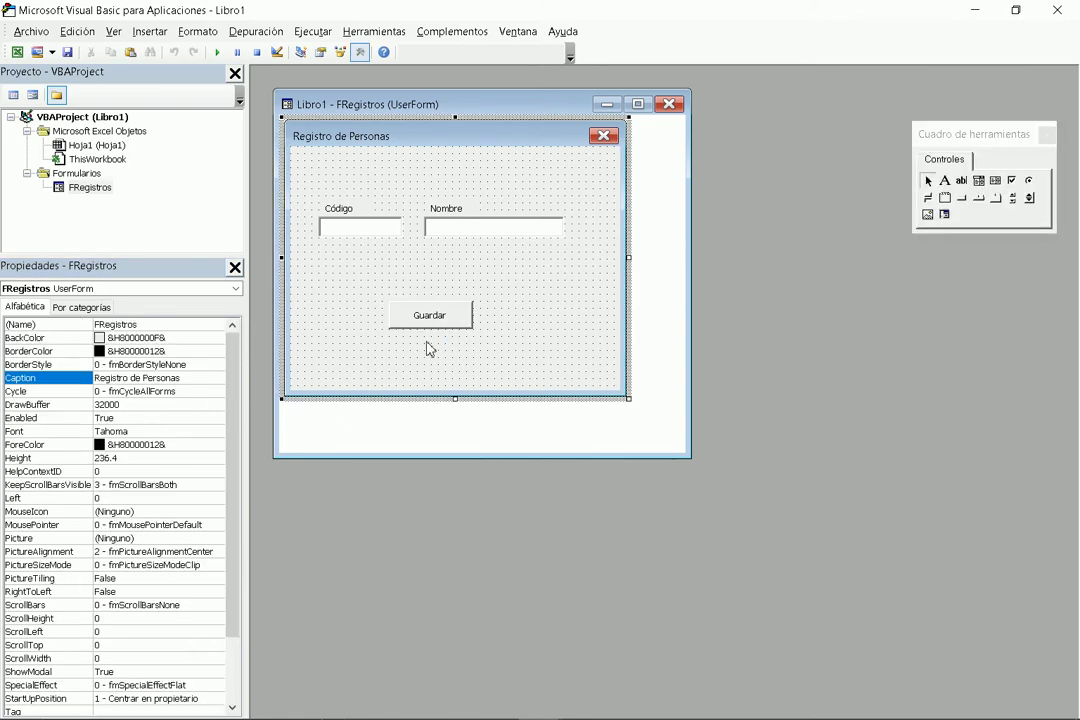
drag(440, 316, 430, 299)
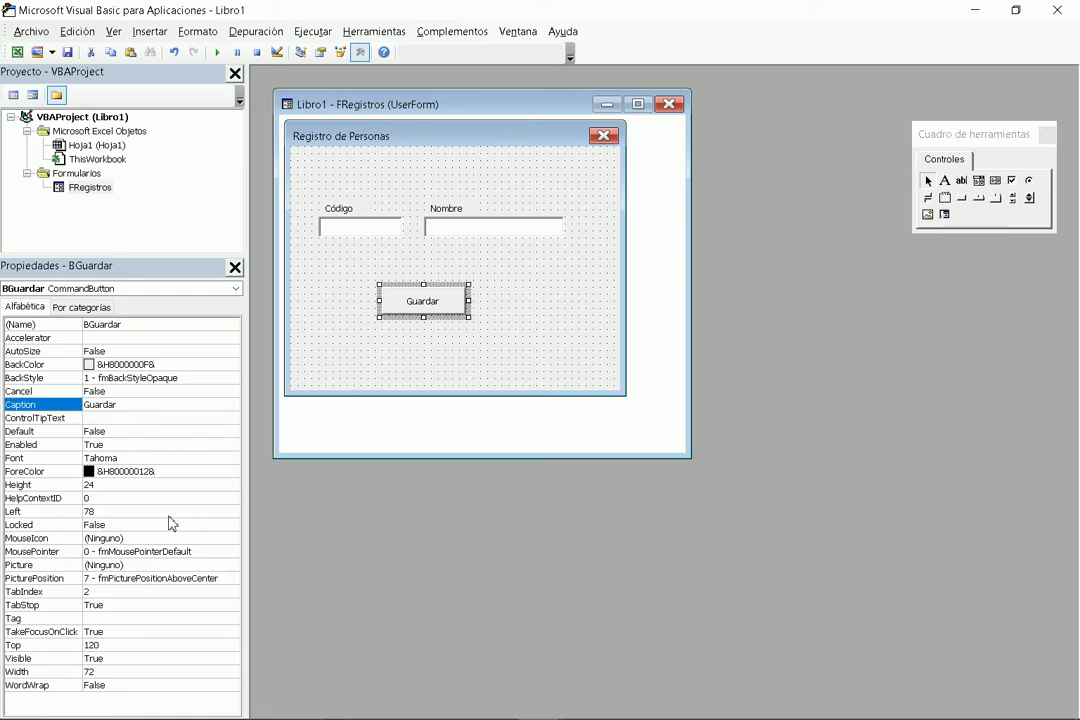
Set the Guardar button's Picture to the Save image from C:\Ima.
click(145, 566)
click(232, 566)
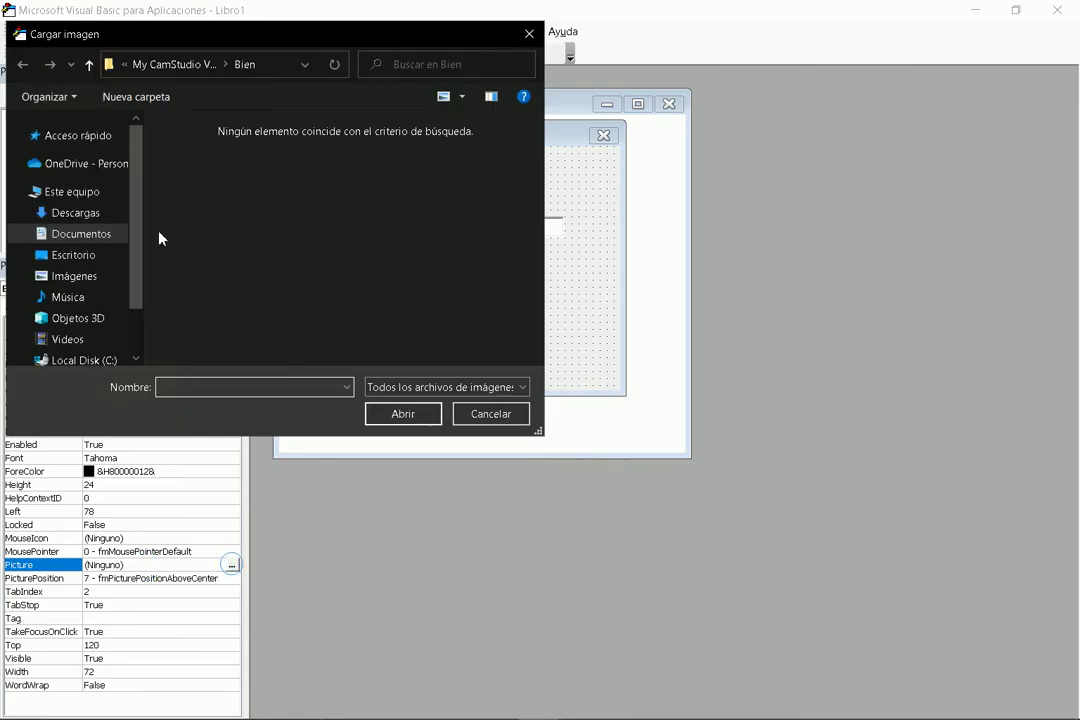
drag(137, 272, 137, 294)
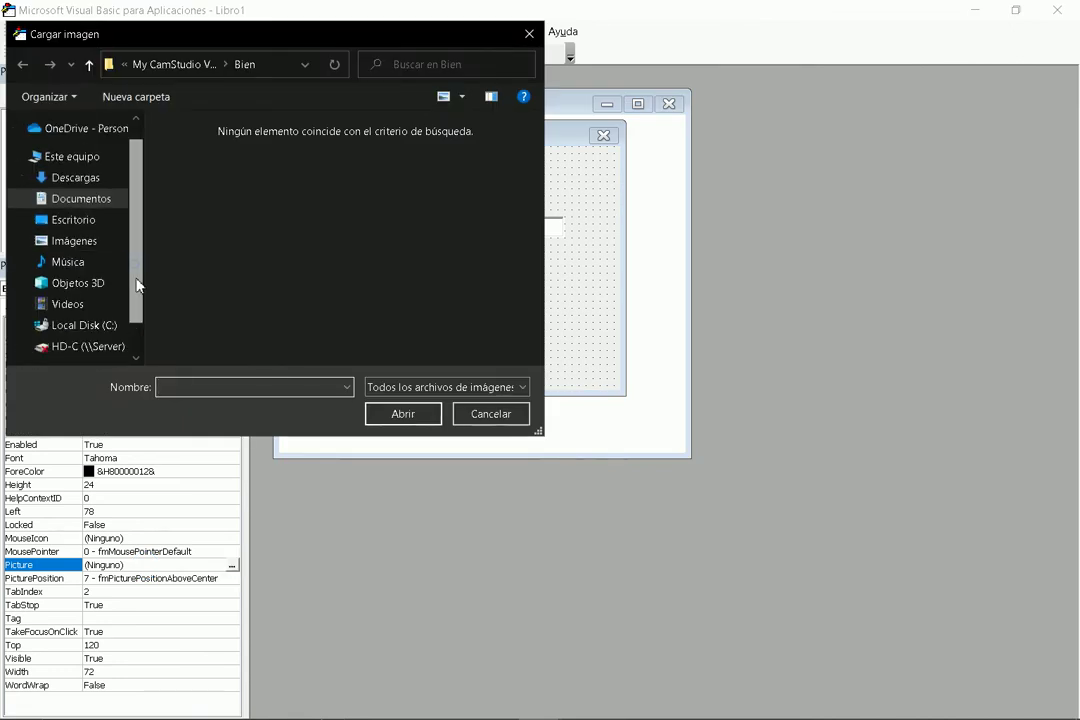
click(85, 325)
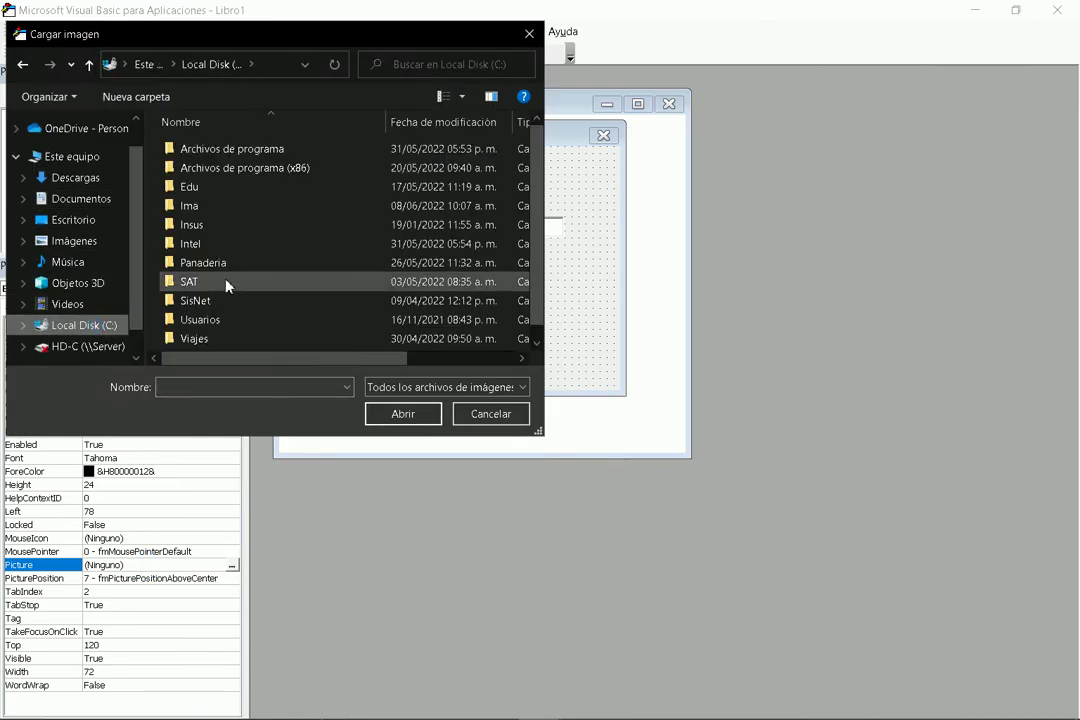
double_click(222, 211)
drag(535, 164, 527, 242)
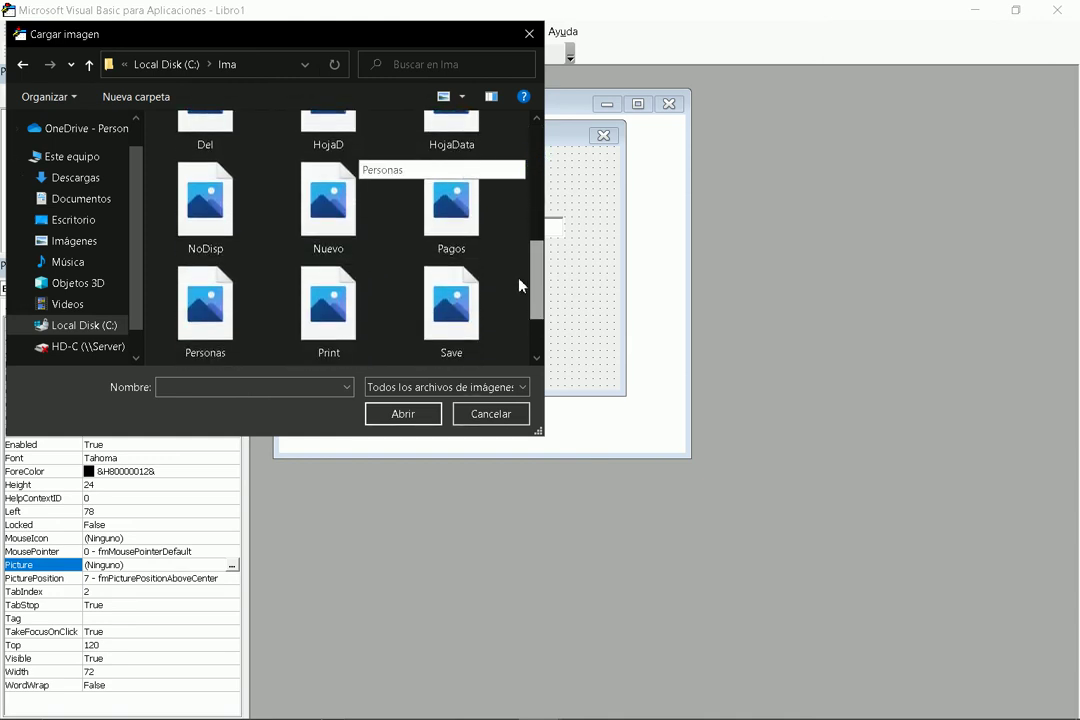
drag(527, 242, 519, 303)
click(455, 250)
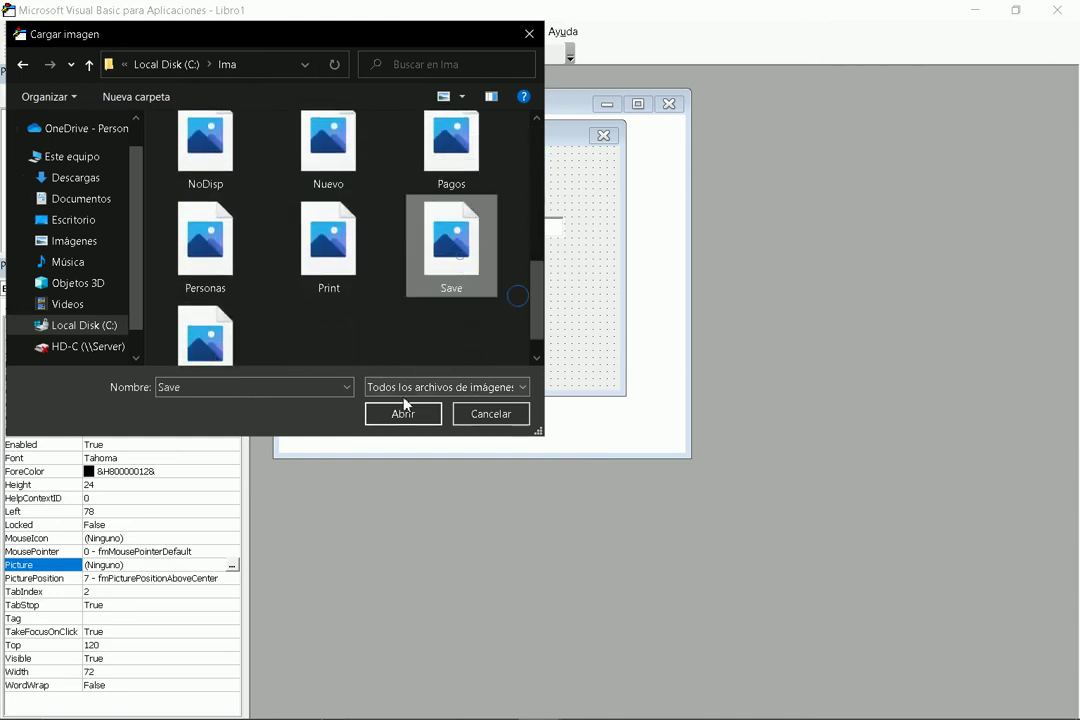
click(403, 413)
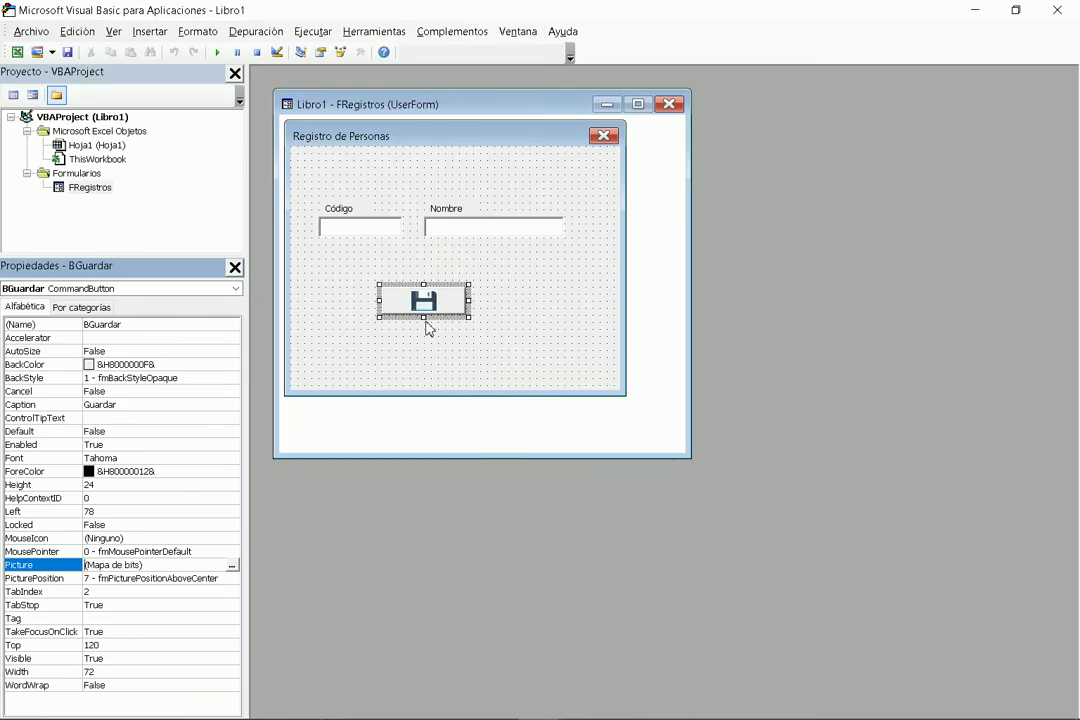
Make the Guardar button taller (Height 36) with PicturePosition 1 - fmPicturePositionLeftCenter.
drag(423, 318, 420, 337)
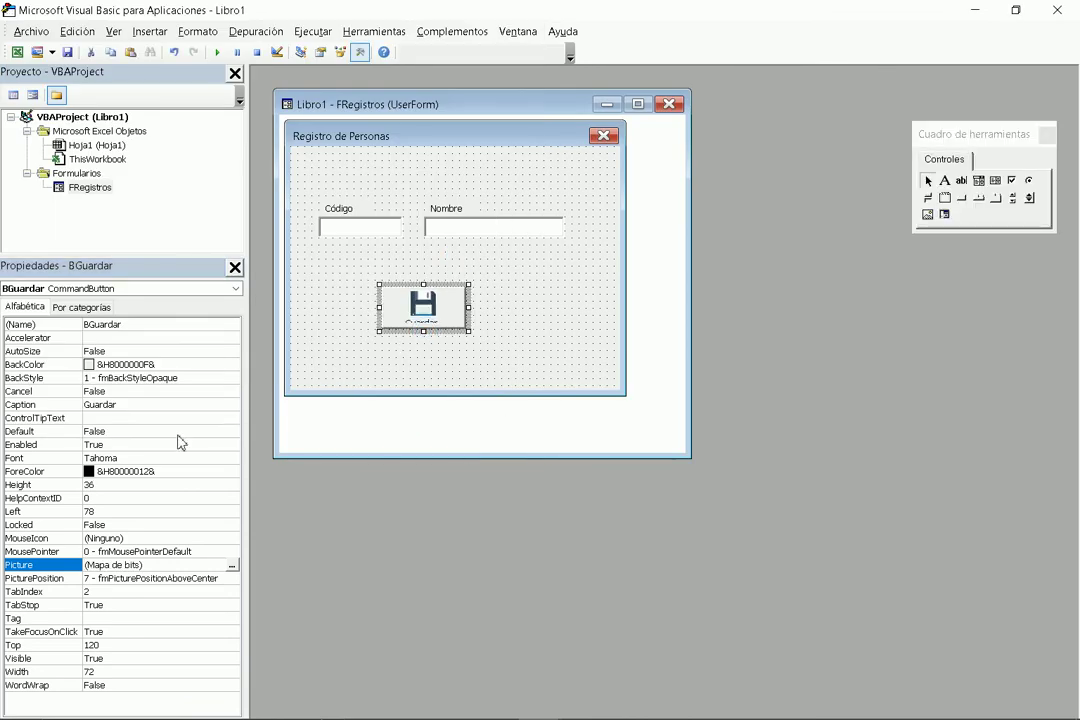
click(220, 578)
click(231, 578)
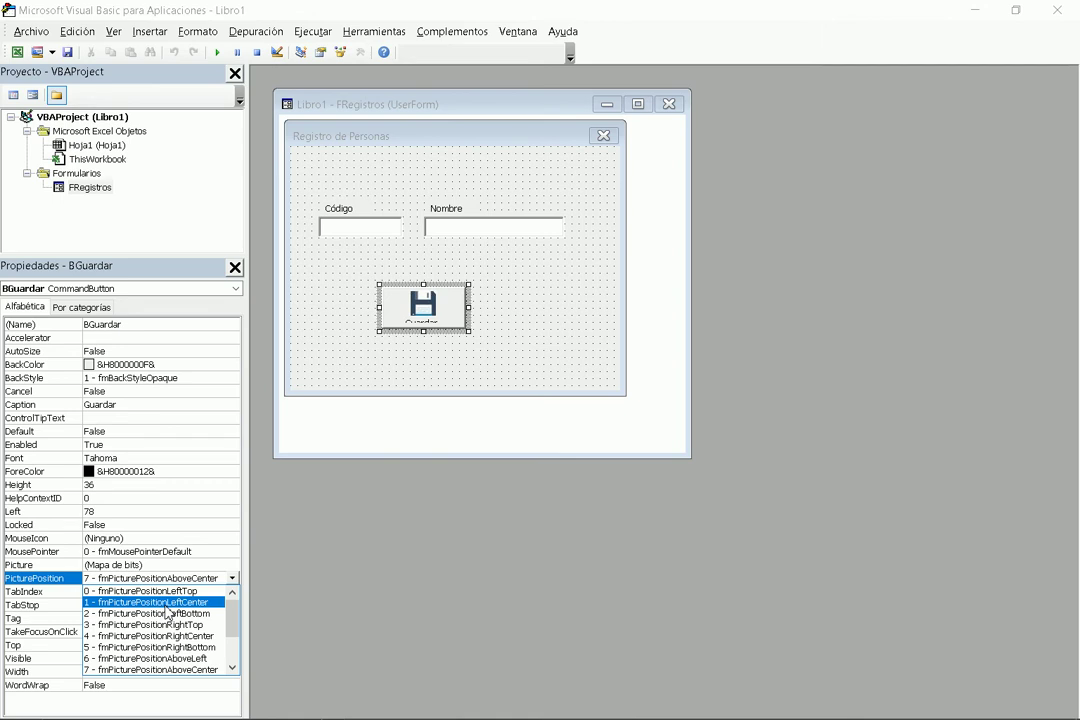
click(169, 605)
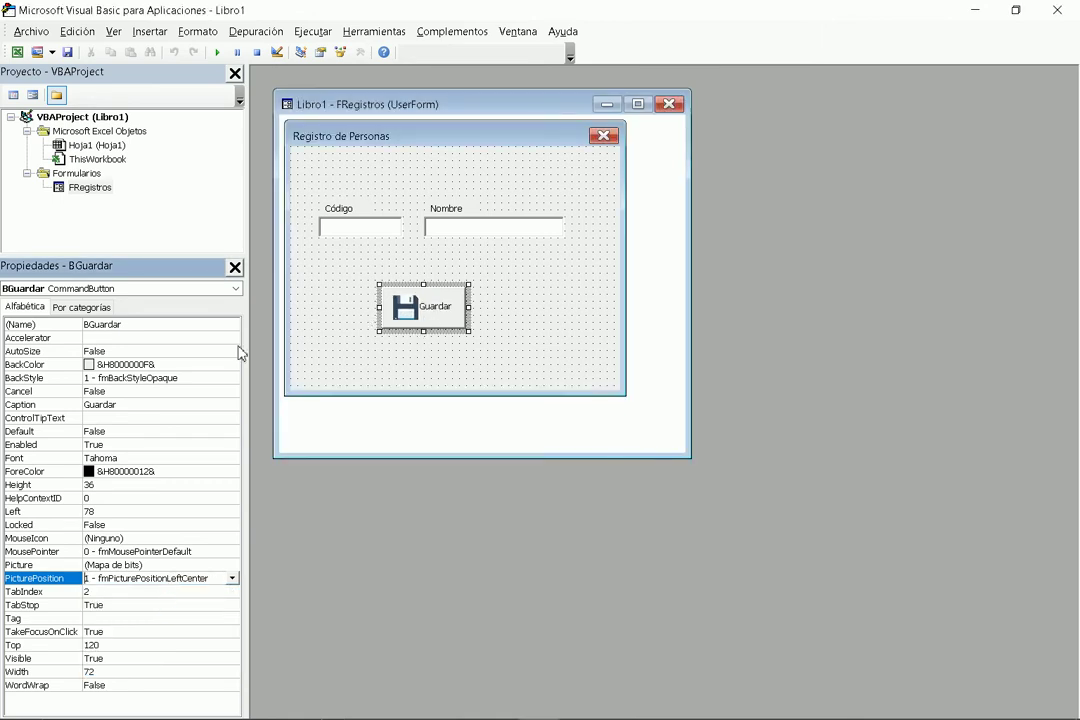
Adjust the Guardar caption, then deselect the button to view the form.
click(103, 406)
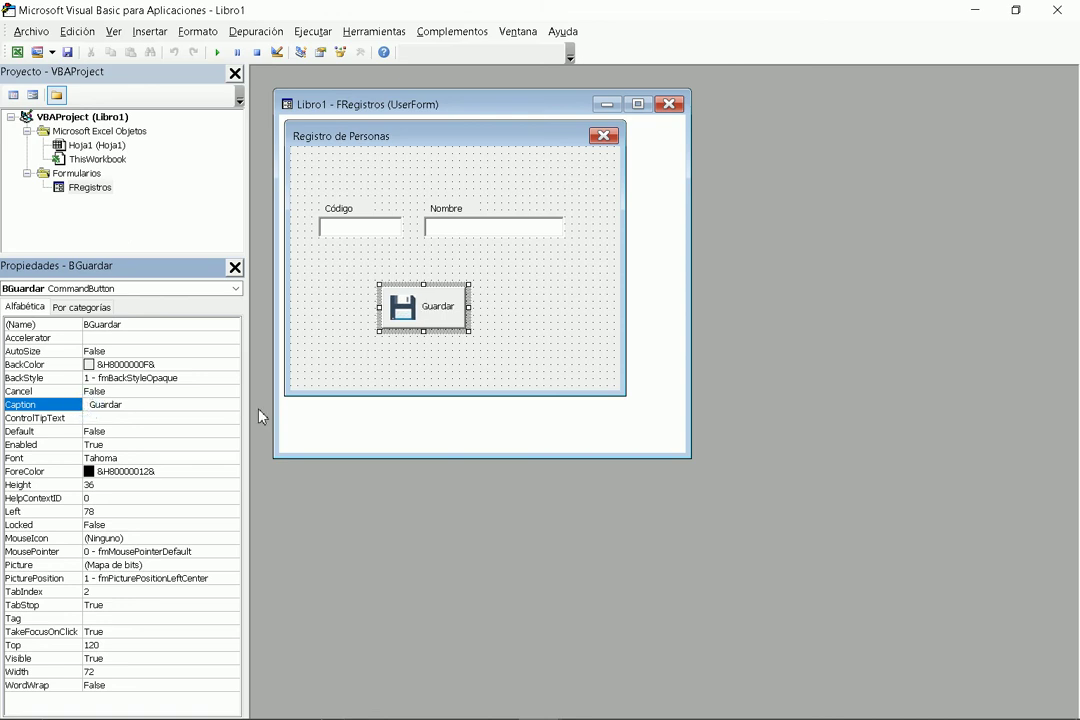
click(422, 350)
click(422, 320)
click(455, 362)
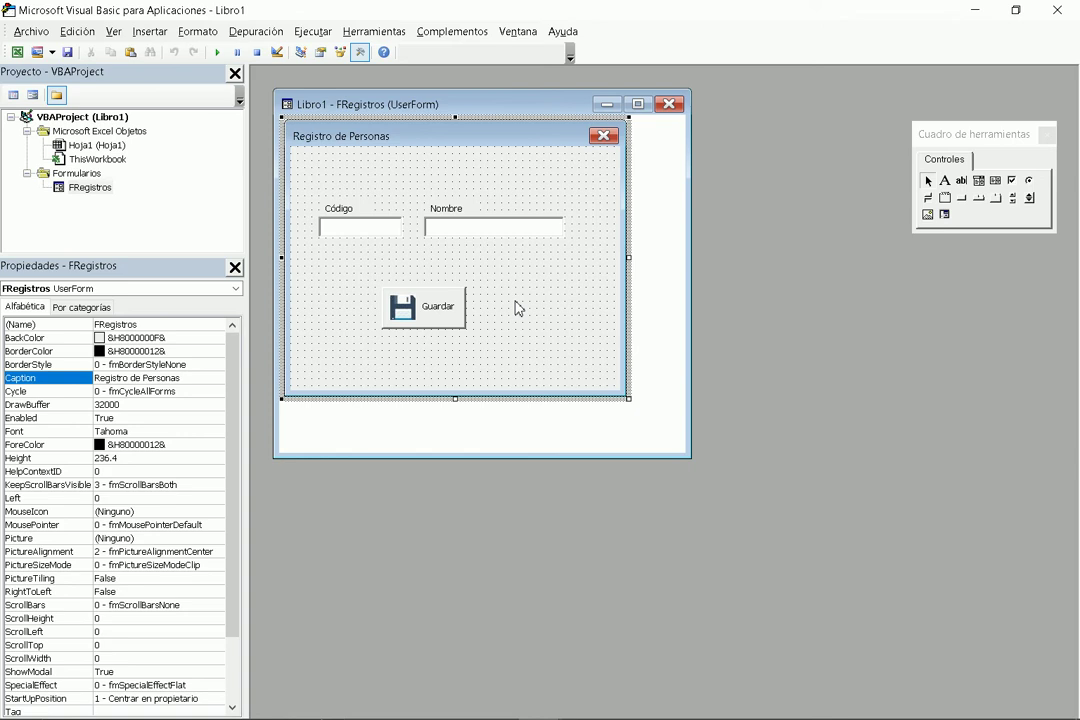
click(17, 53)
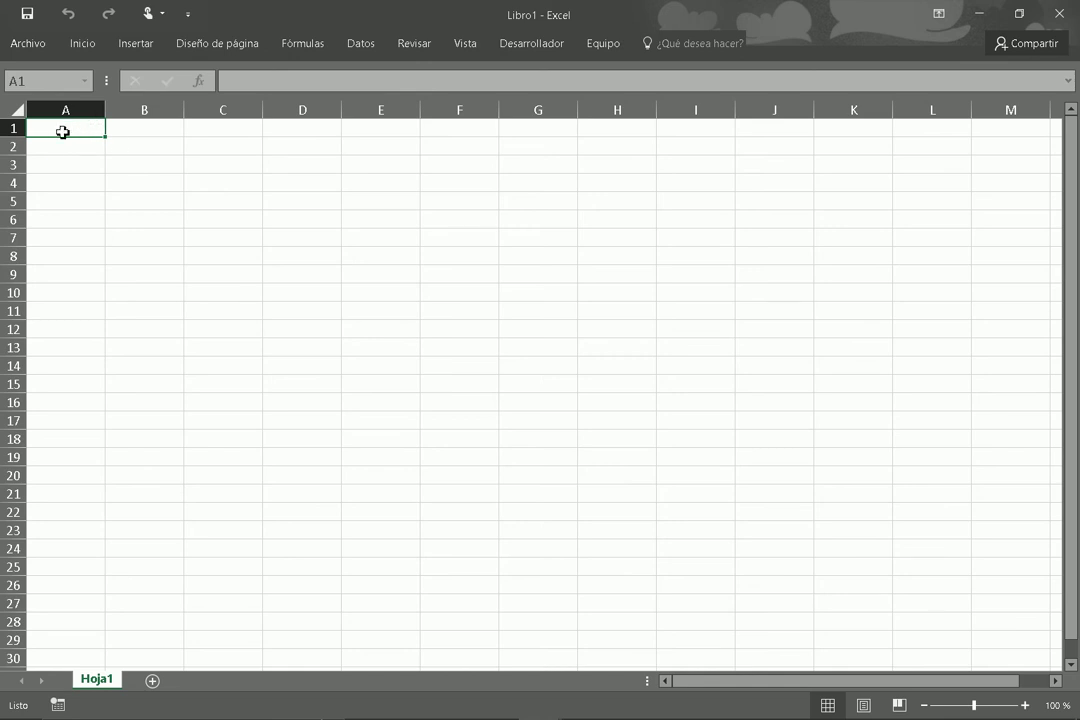
click(154, 130)
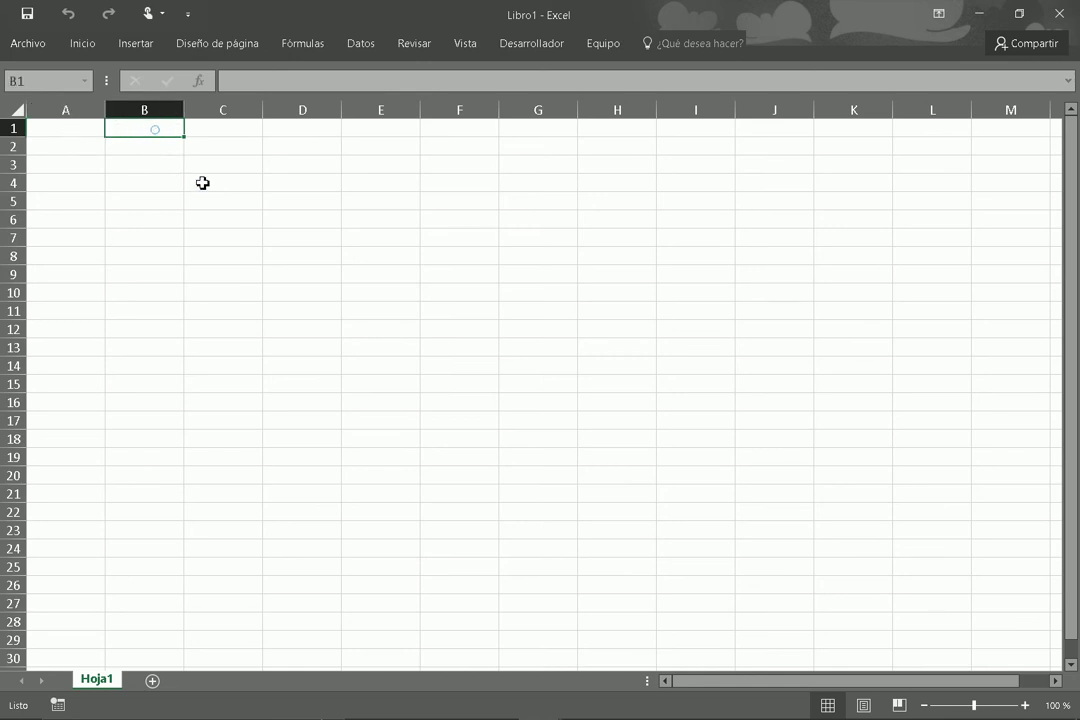
click(220, 126)
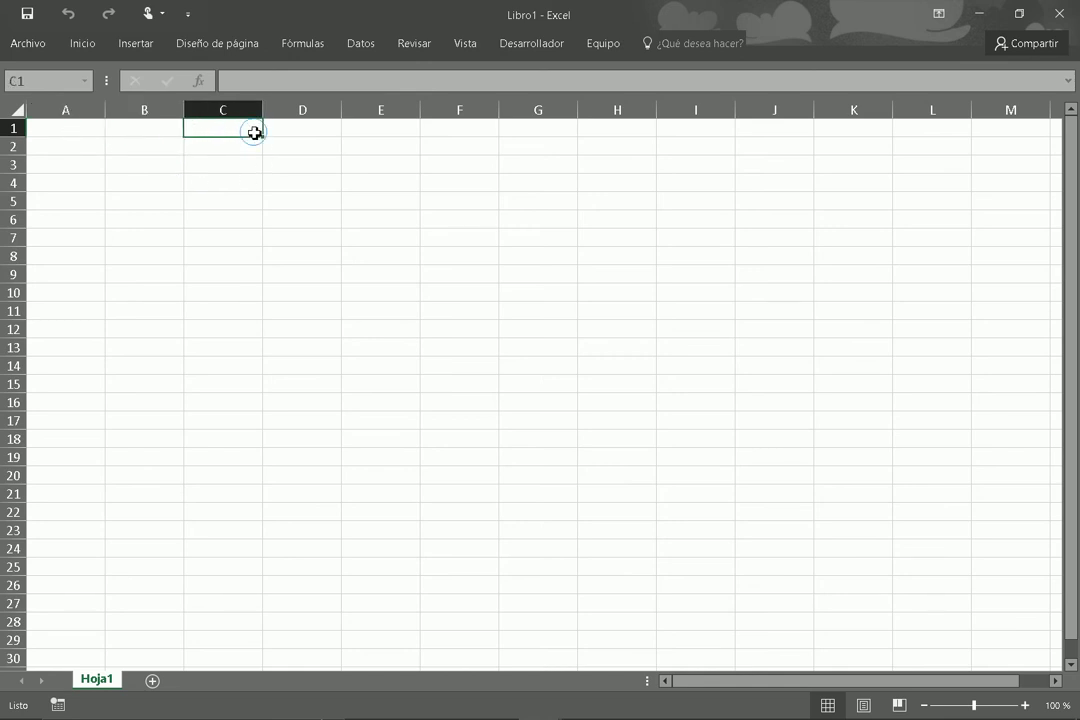
click(298, 130)
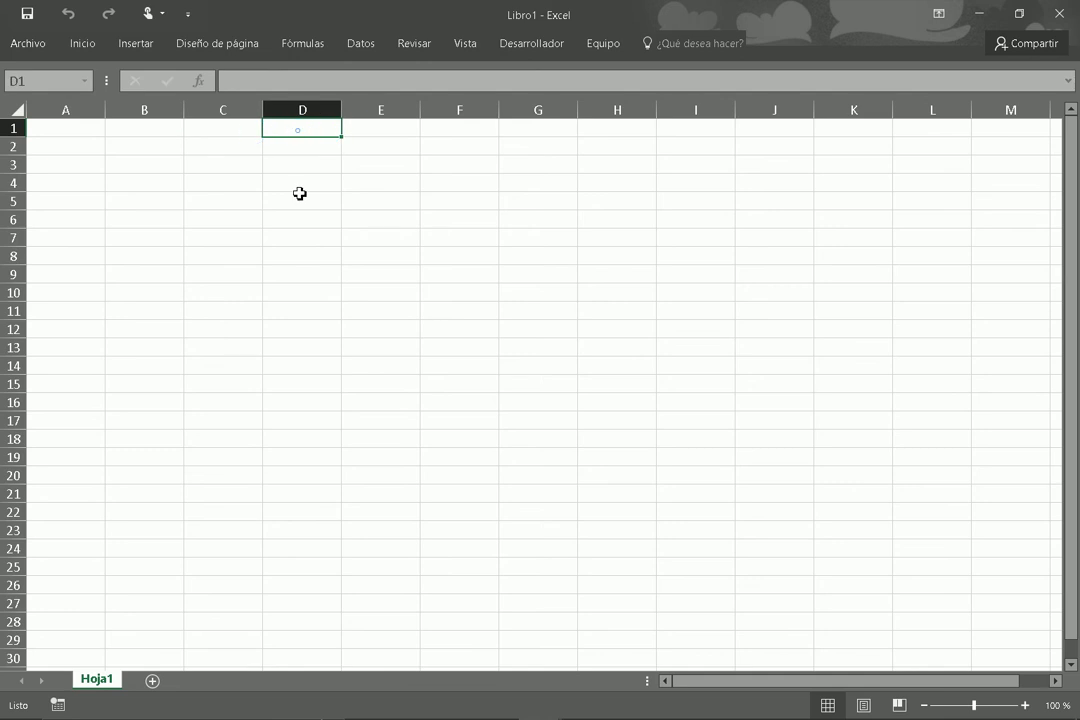
click(221, 184)
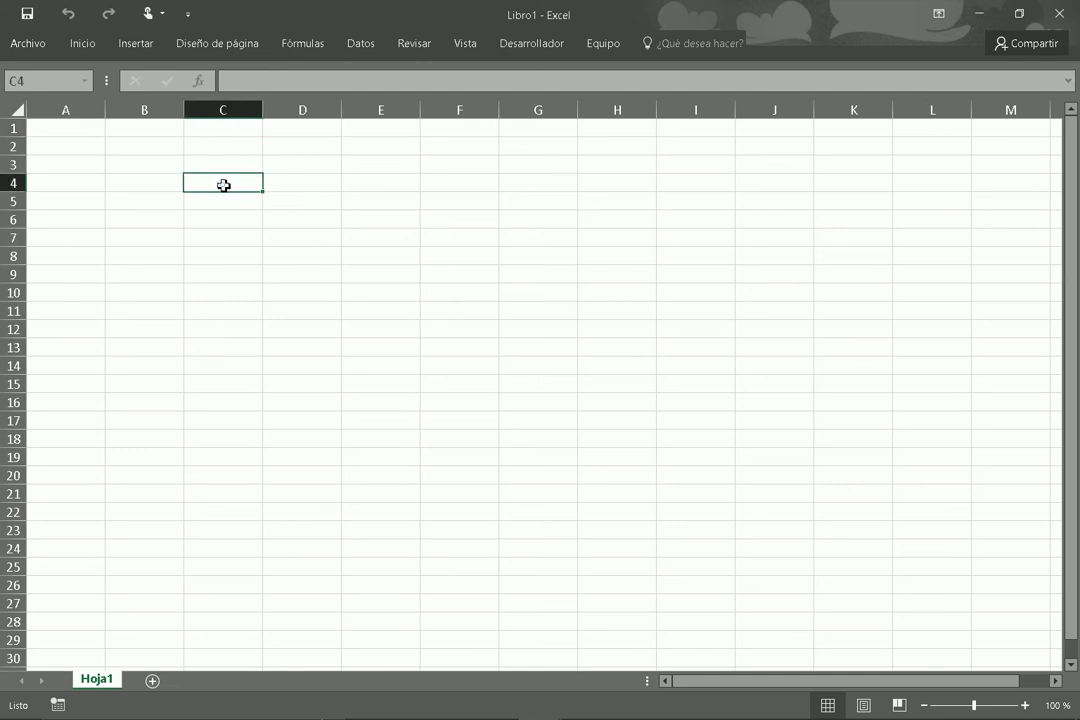
click(359, 167)
click(359, 167)
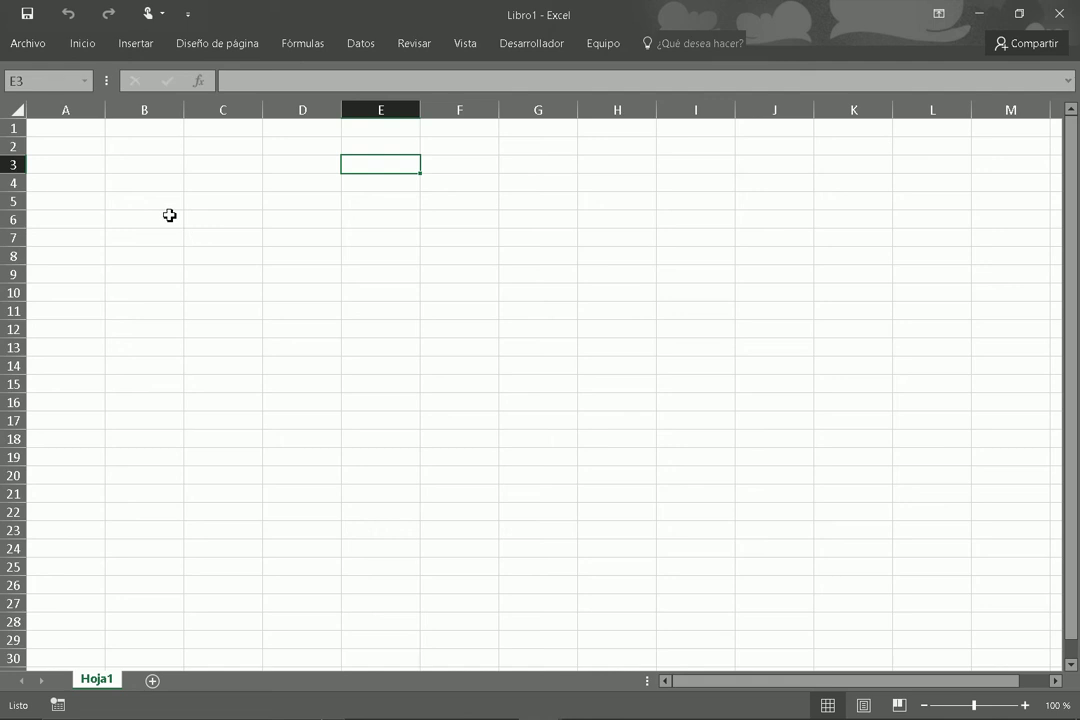
click(77, 131)
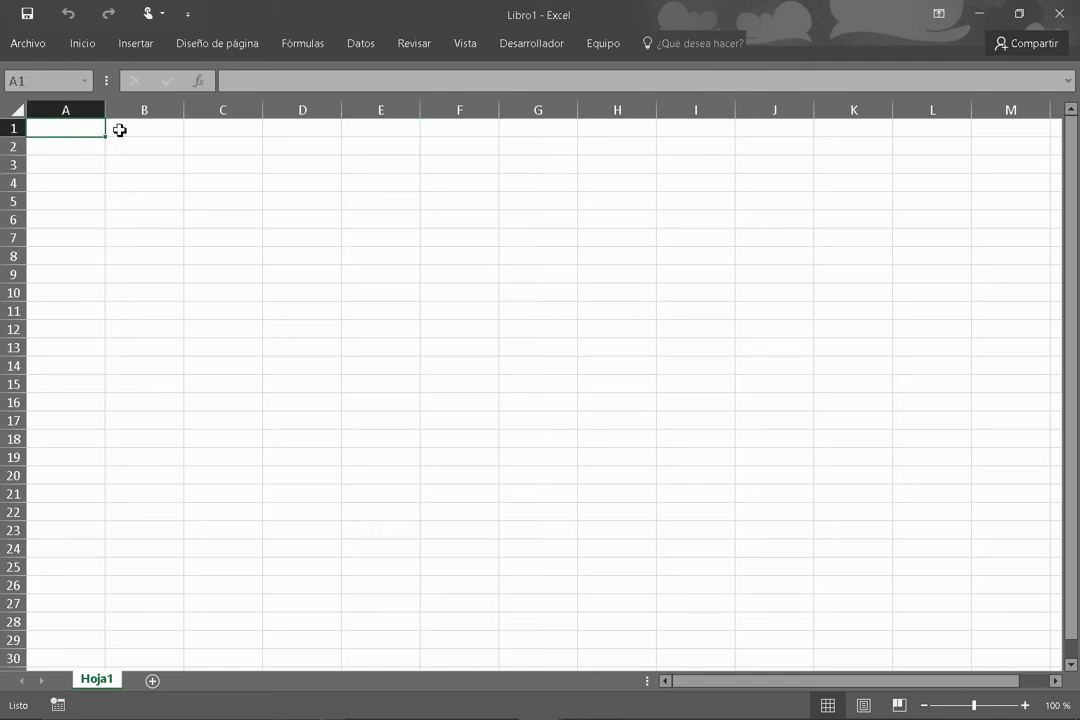
click(155, 128)
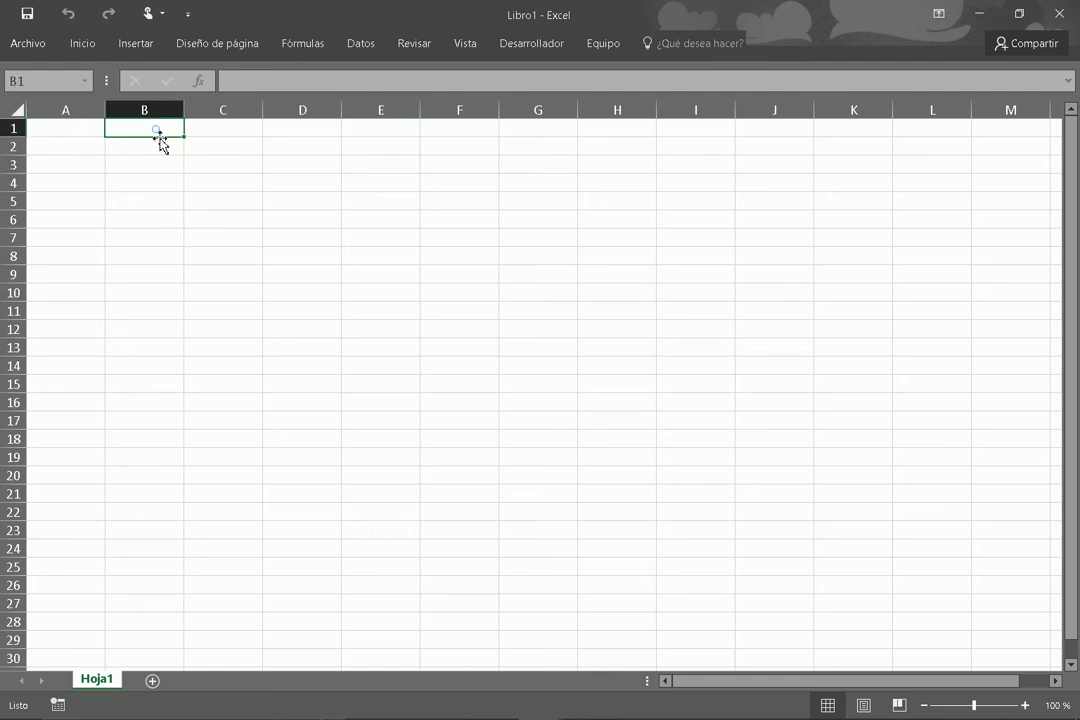
click(224, 128)
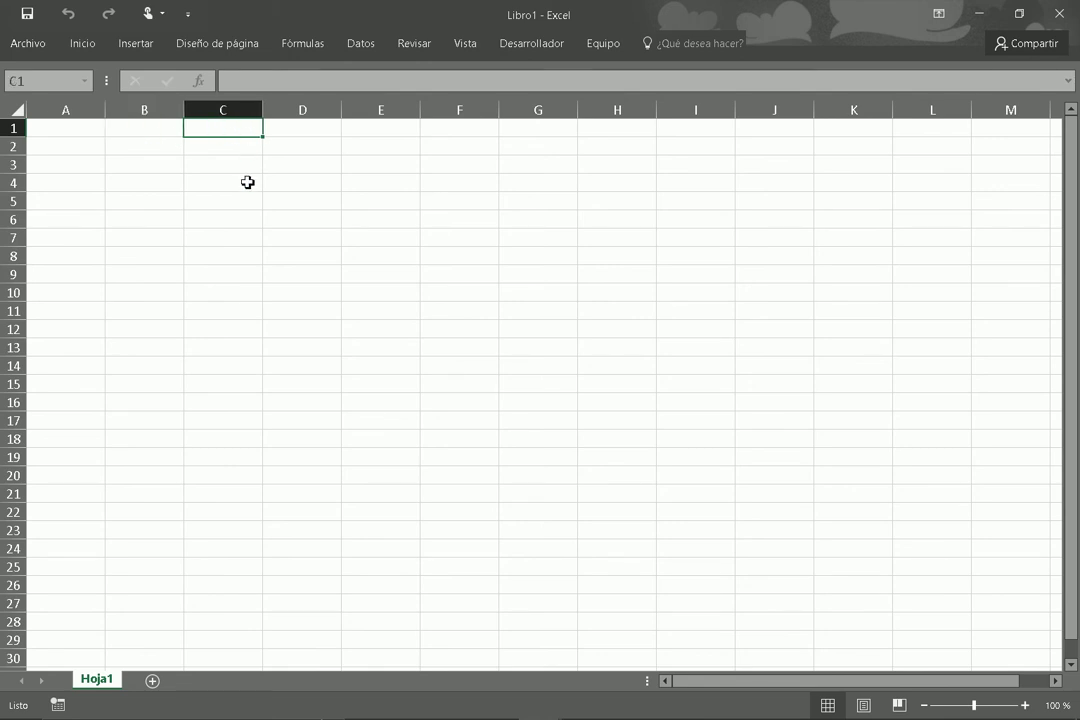
click(303, 188)
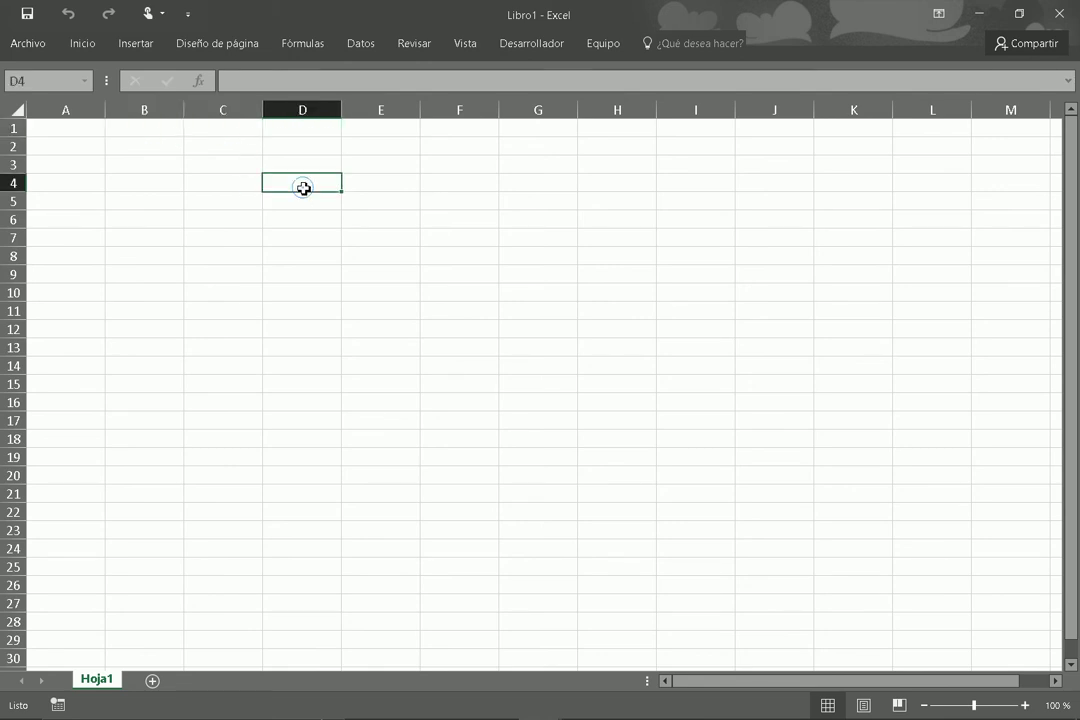
click(376, 221)
click(376, 221)
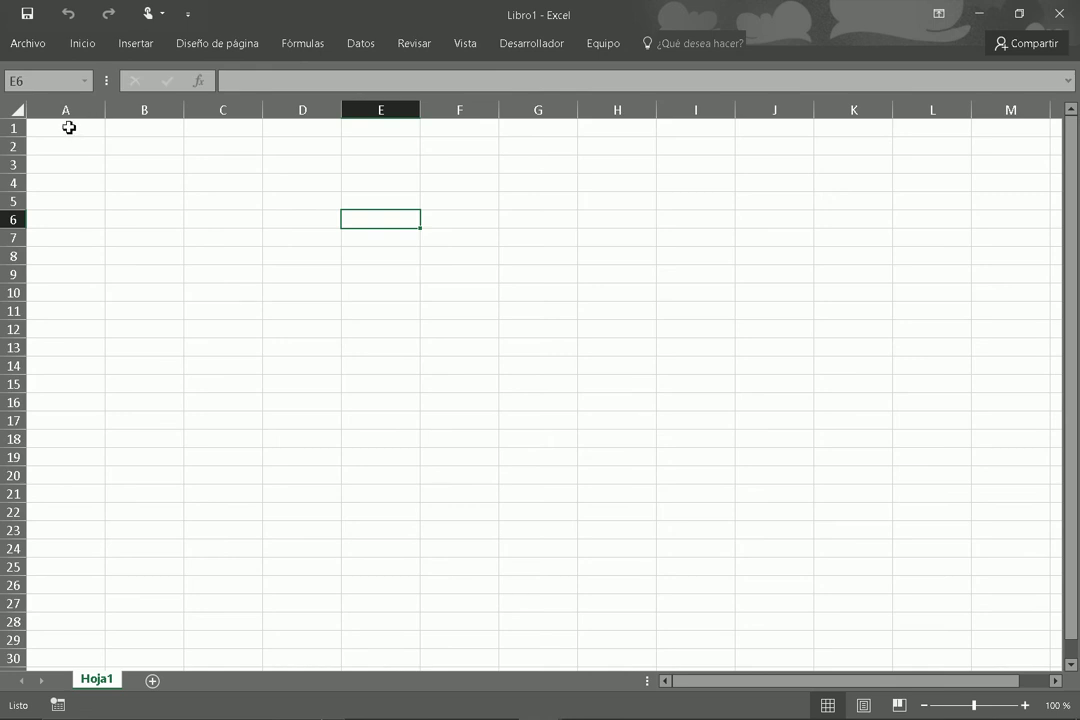
click(68, 127)
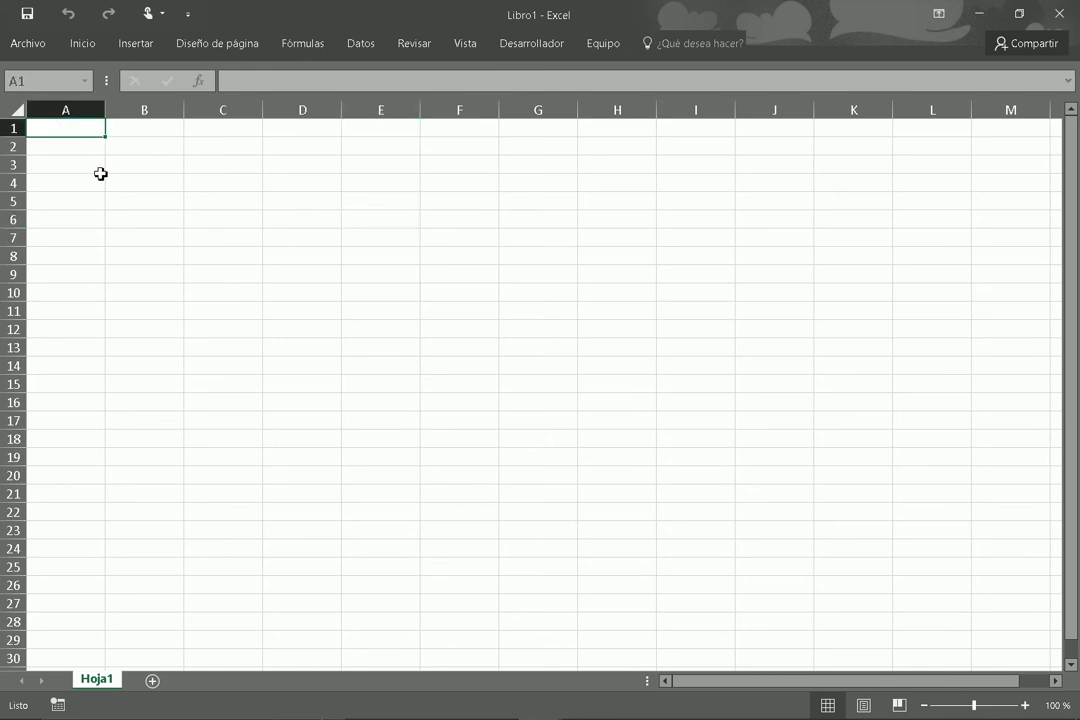
Enter the headers Código in A1 and Nombre in B1, and select A1:B1.
text(C)
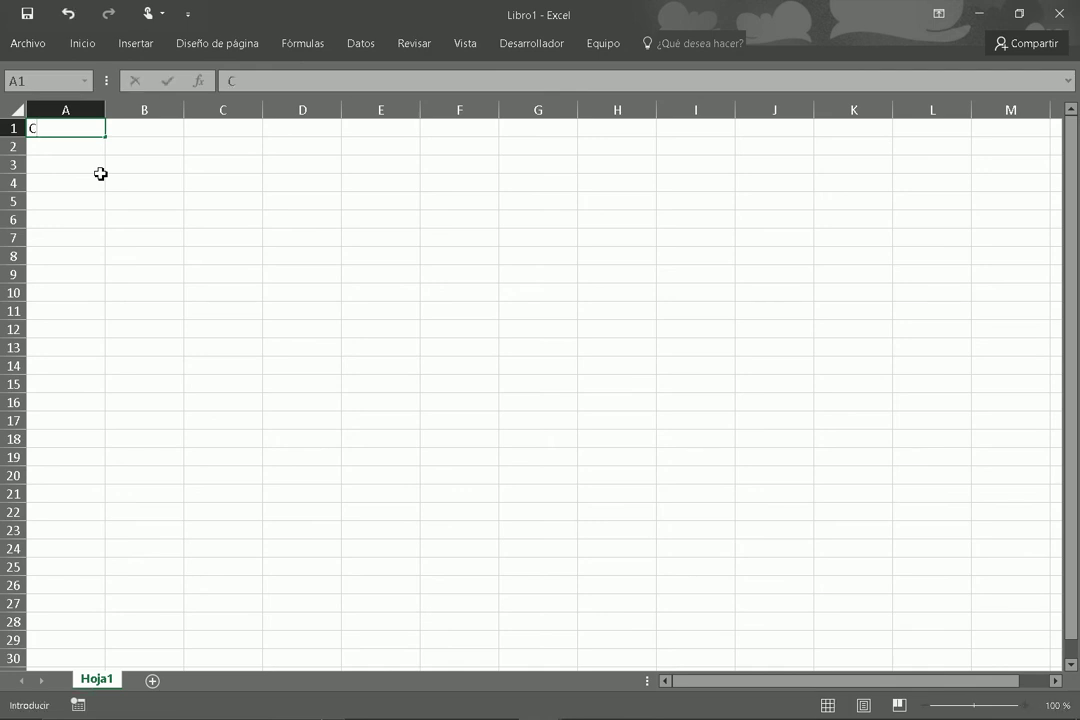
text(ódi)
text(go)
key(Tab)
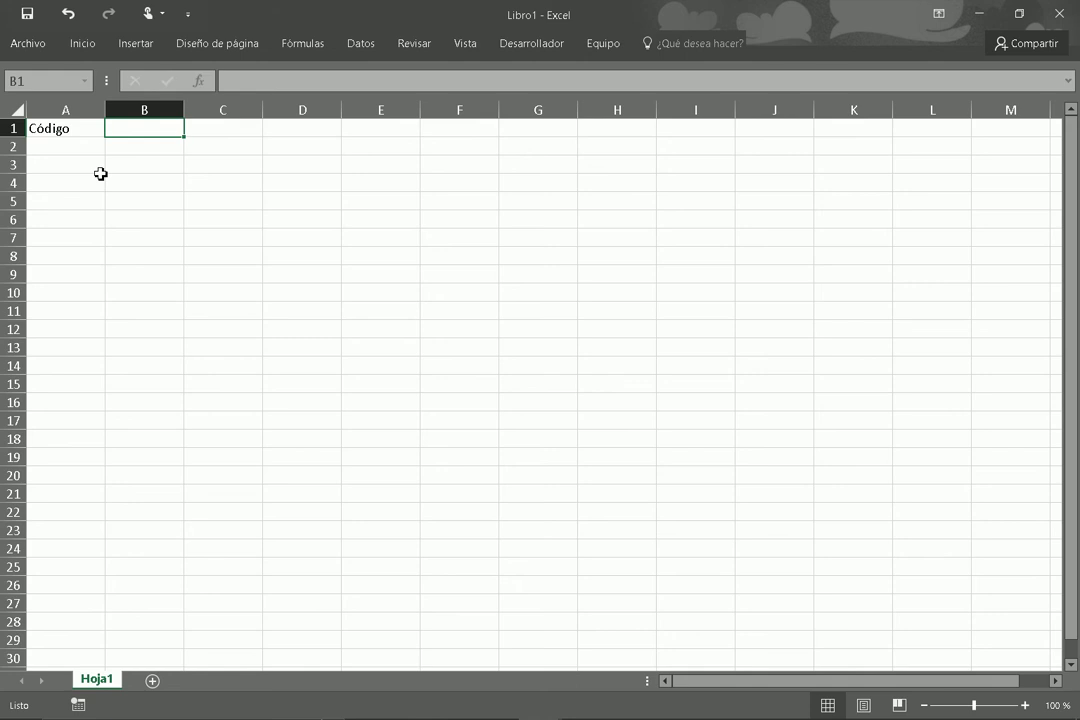
text(Nombre)
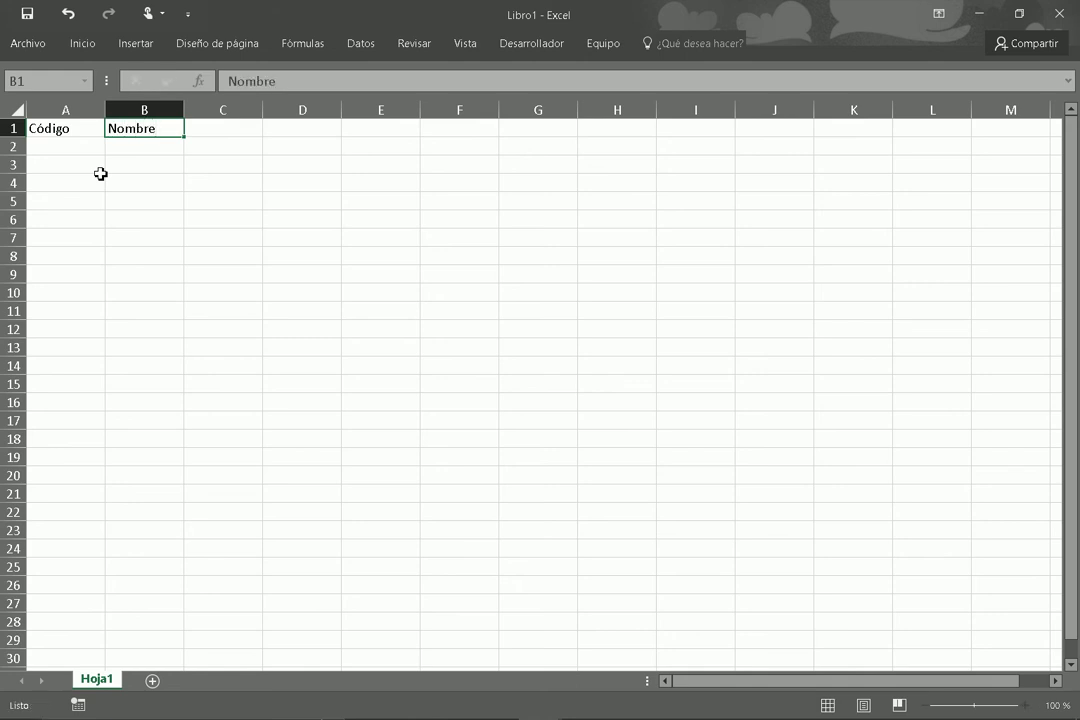
key(Tab)
click(68, 131)
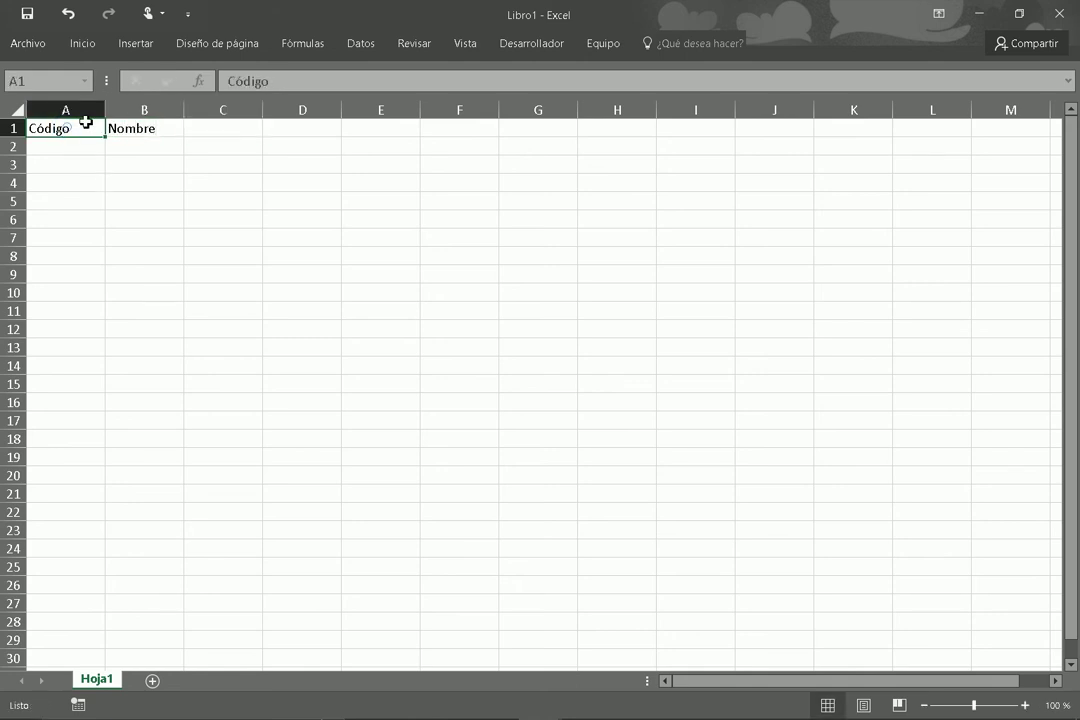
key(shift+Right)
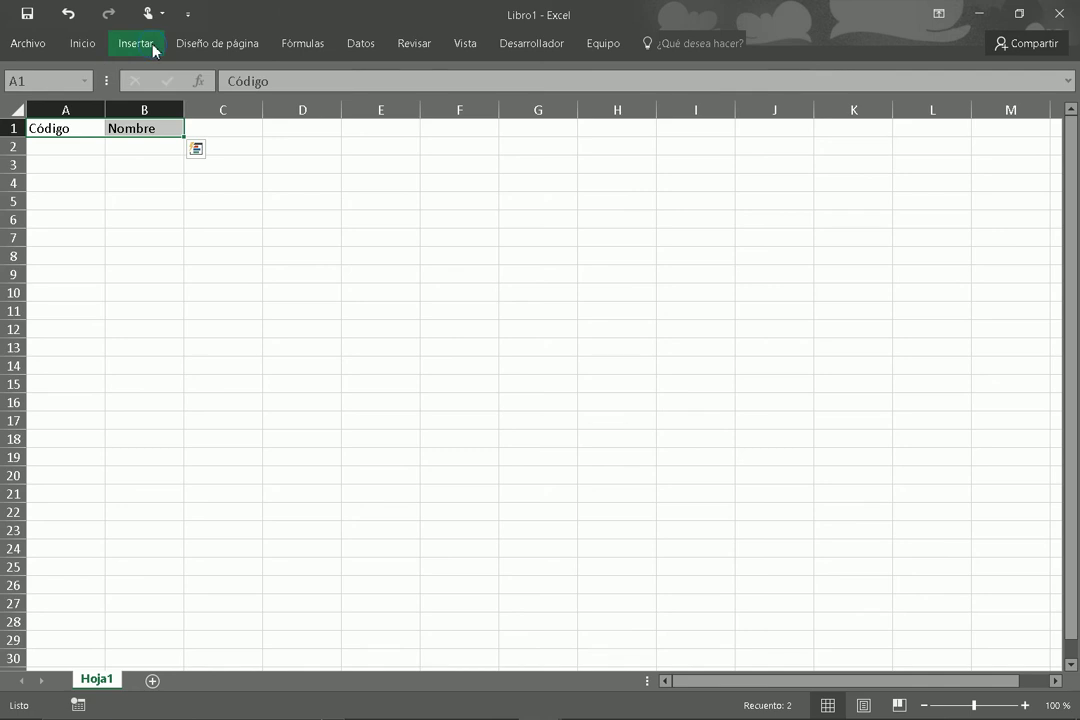
Give the A1:B1 headers a grey fill and toggle italic.
click(133, 42)
click(88, 43)
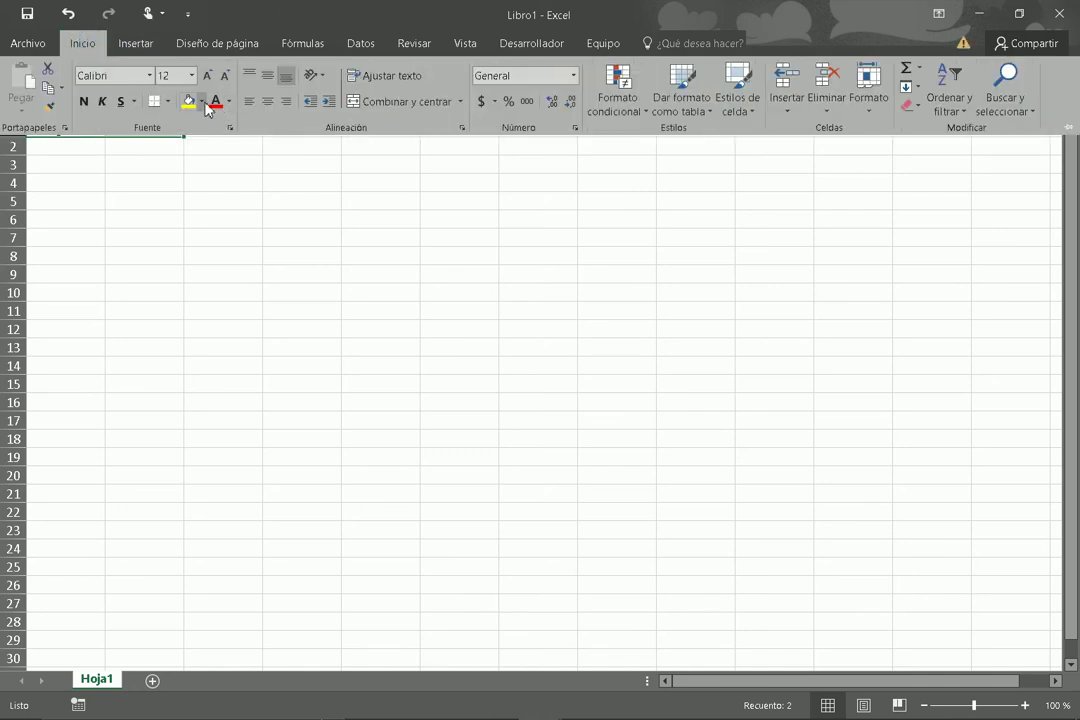
click(200, 101)
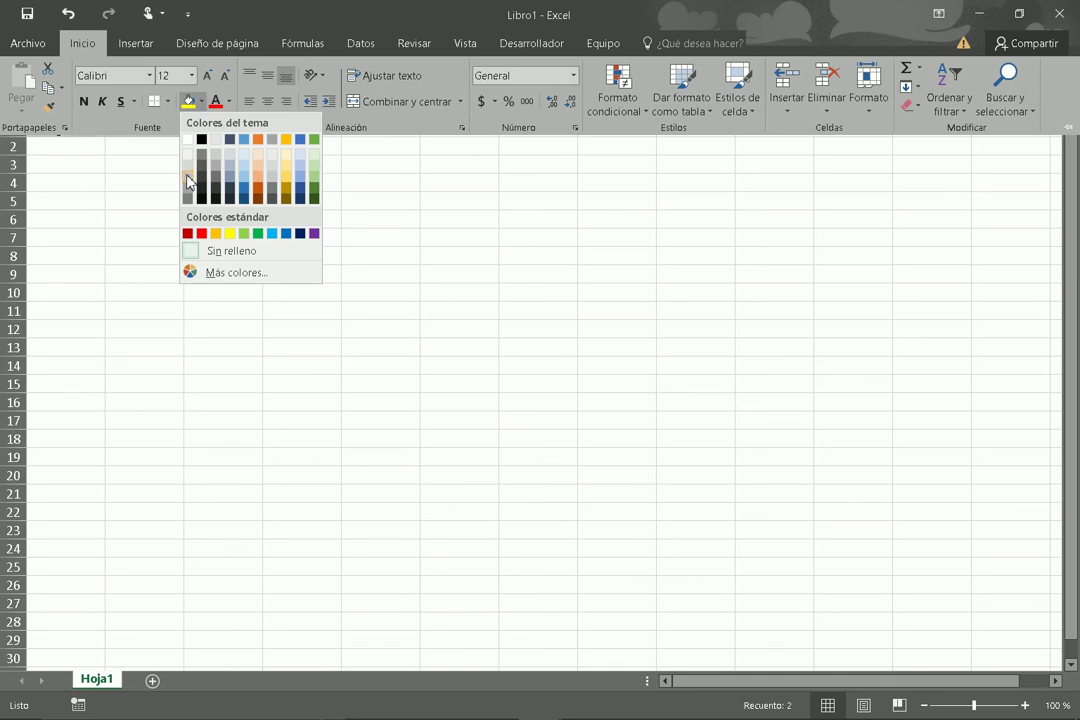
click(188, 178)
click(101, 101)
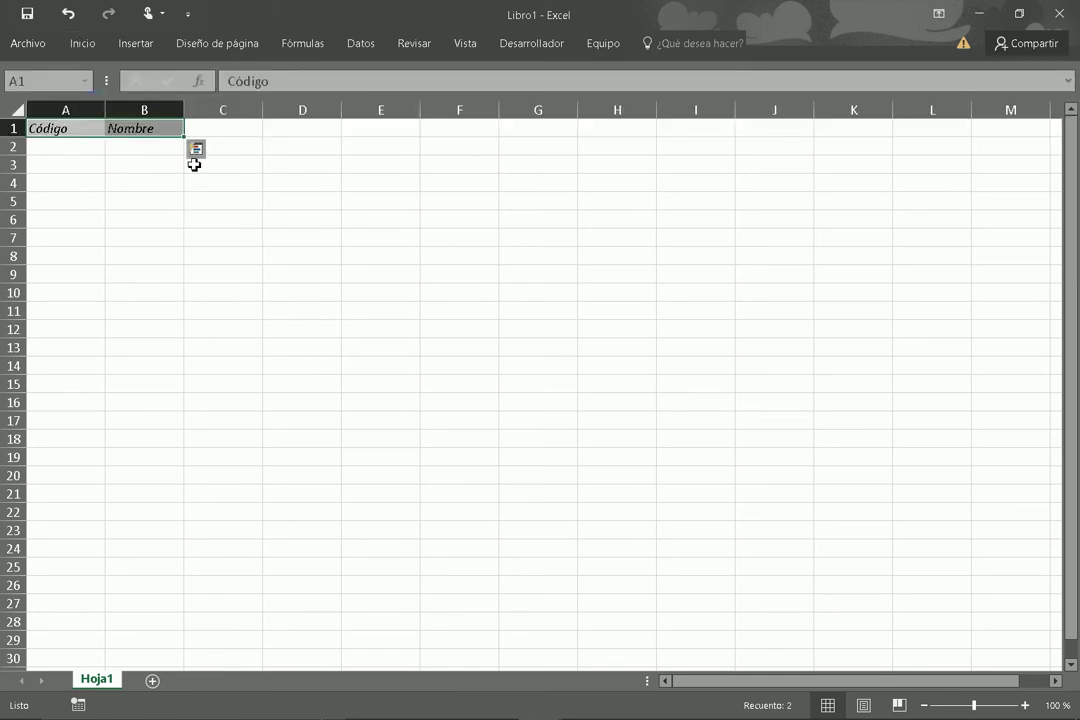
Widen column B to a width of 15.
click(160, 164)
drag(184, 110, 263, 117)
drag(165, 128, 85, 128)
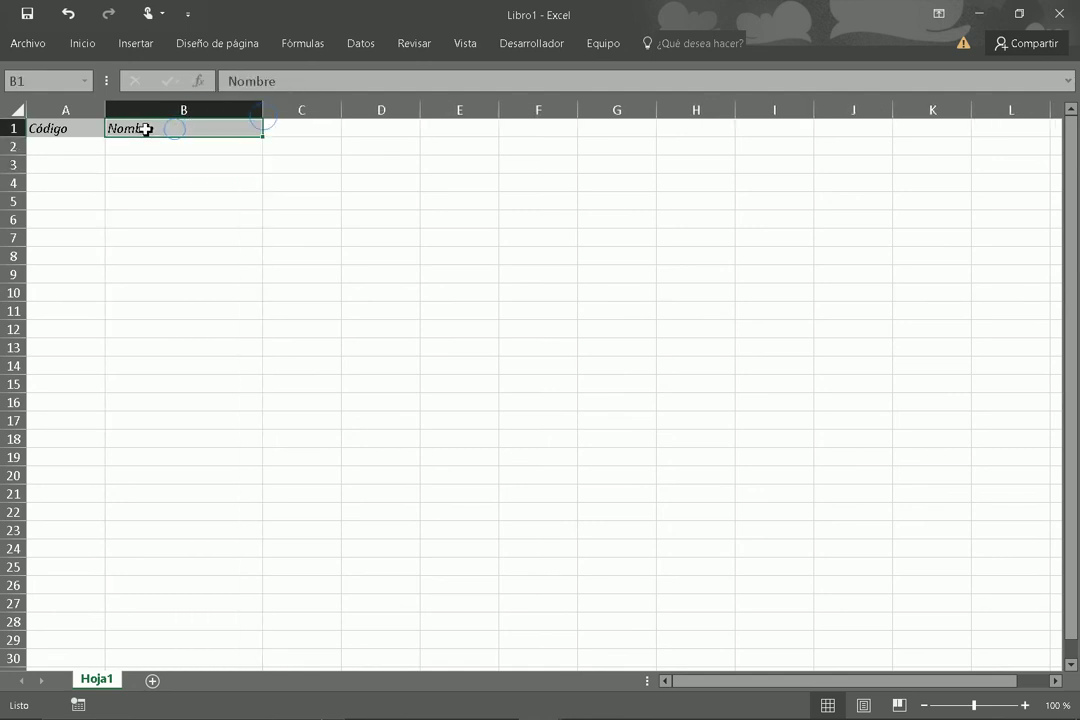
Make the Código and Nombre headers bold and return to cell A2.
click(101, 50)
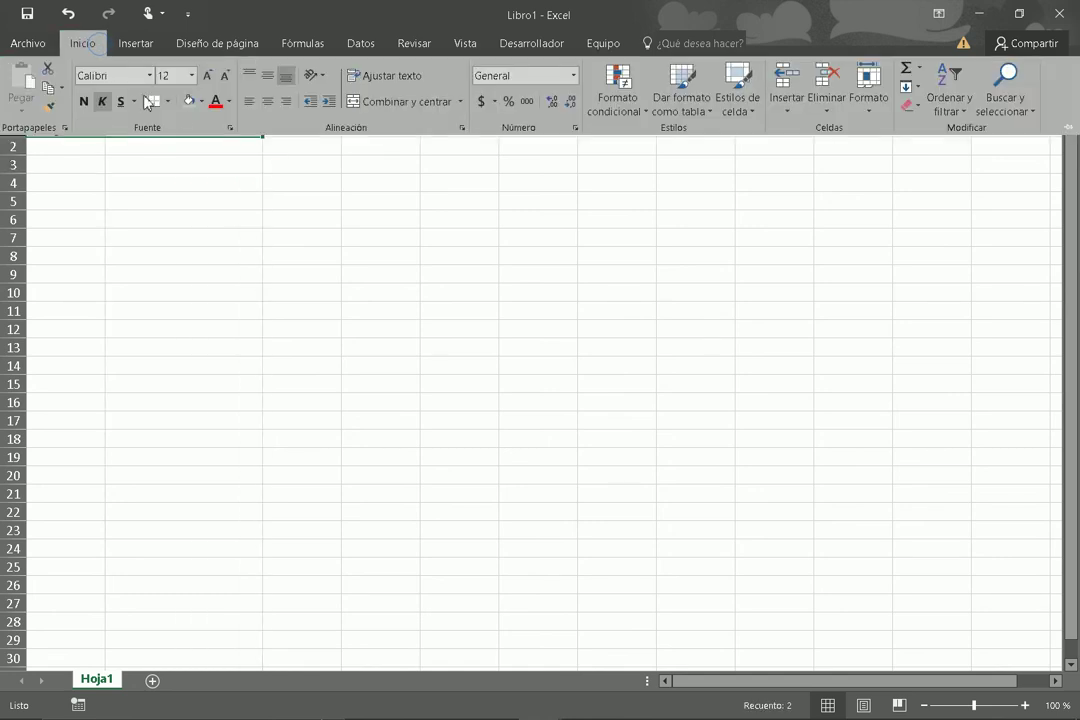
click(84, 105)
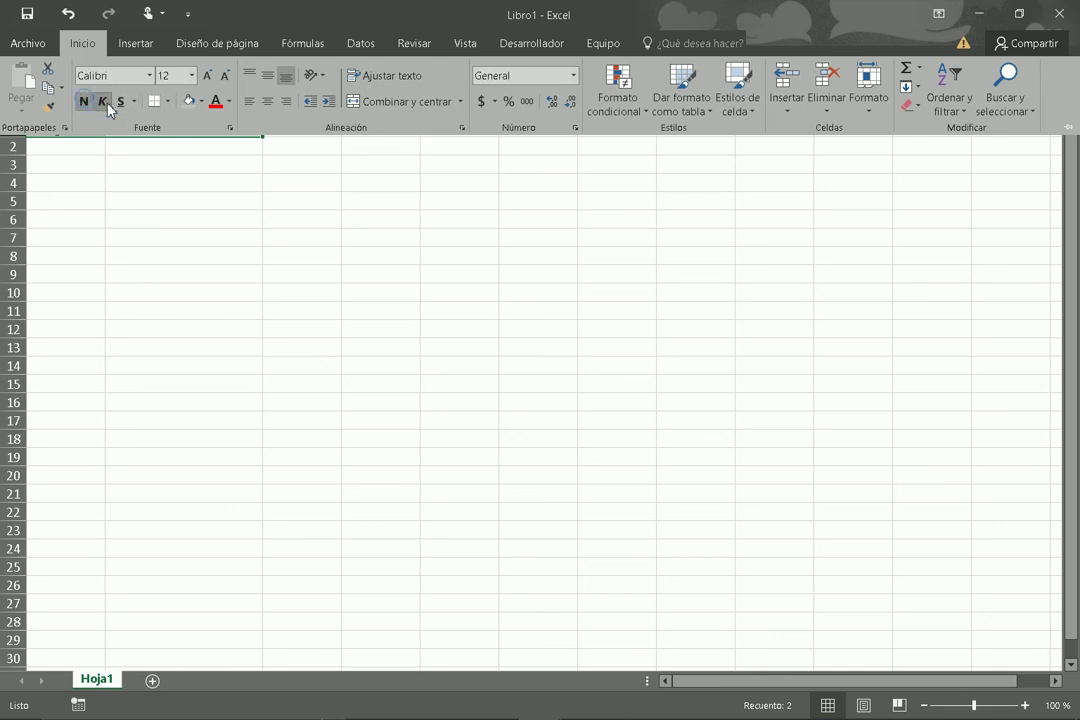
click(172, 184)
click(78, 151)
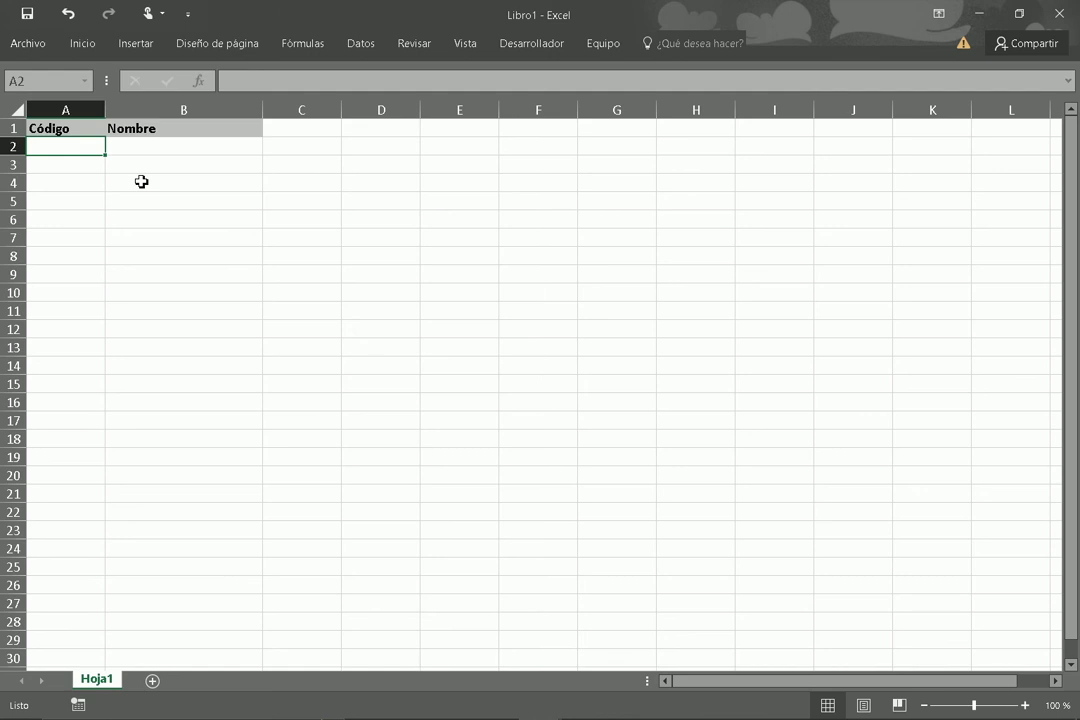
mouse_move(86, 147)
mouse_down()
mouse_move(144, 171)
mouse_move(154, 320)
mouse_move(157, 221)
mouse_up()
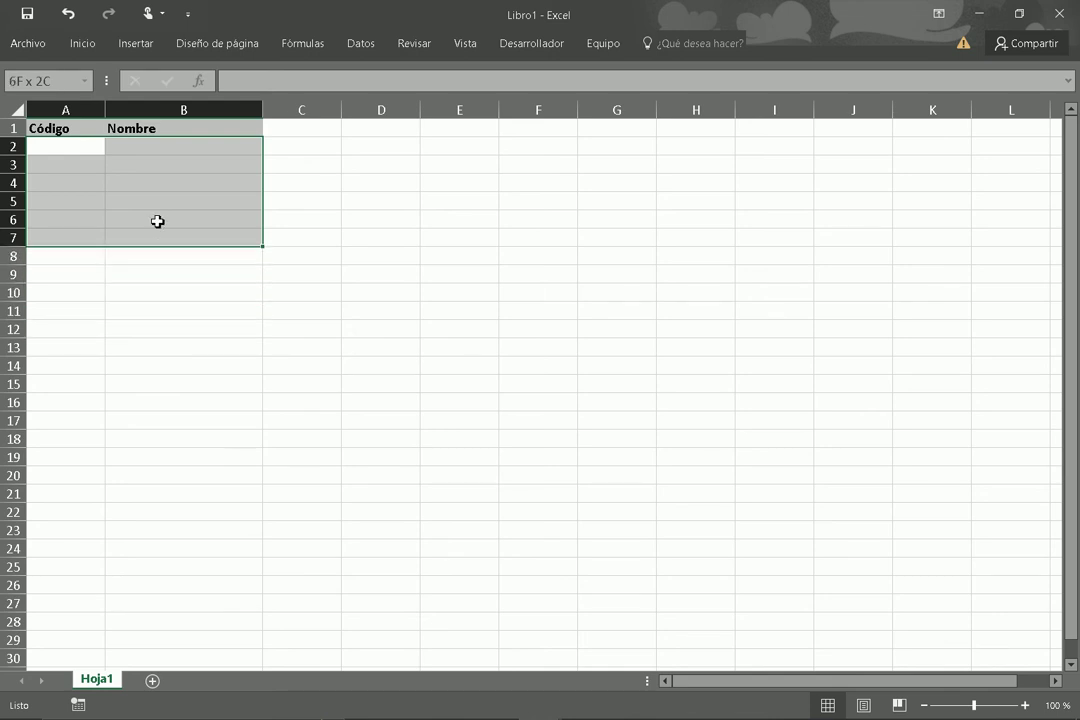
click(77, 148)
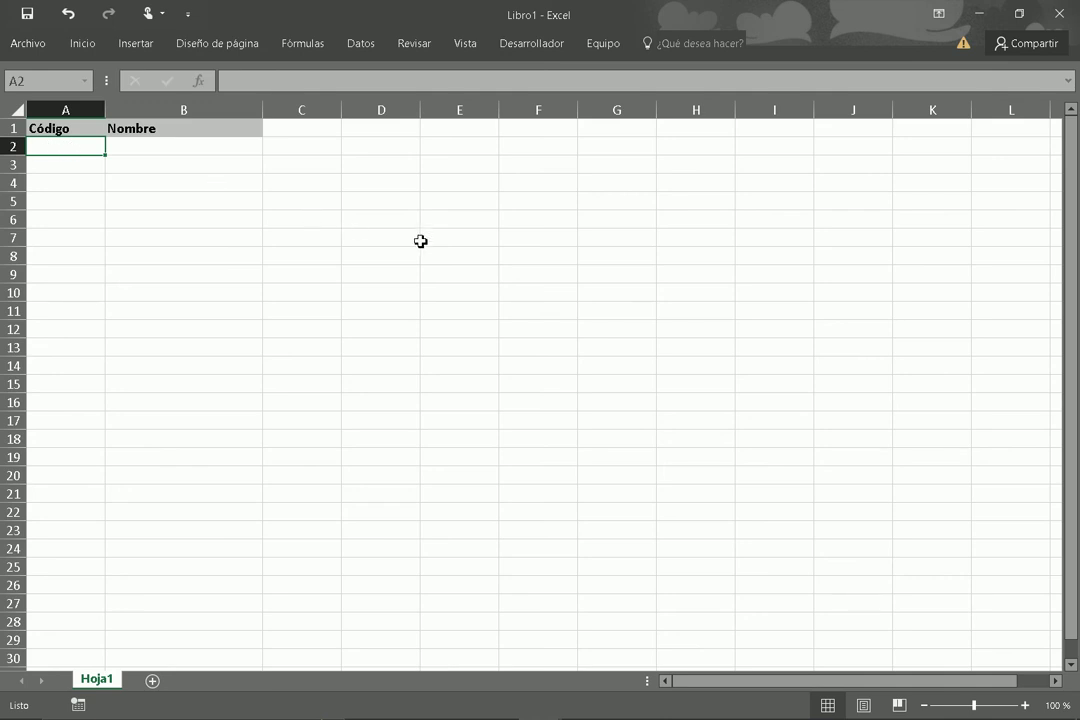
click(531, 43)
Open the Guardar button's Click code and arrange the code window below the form.
click(31, 100)
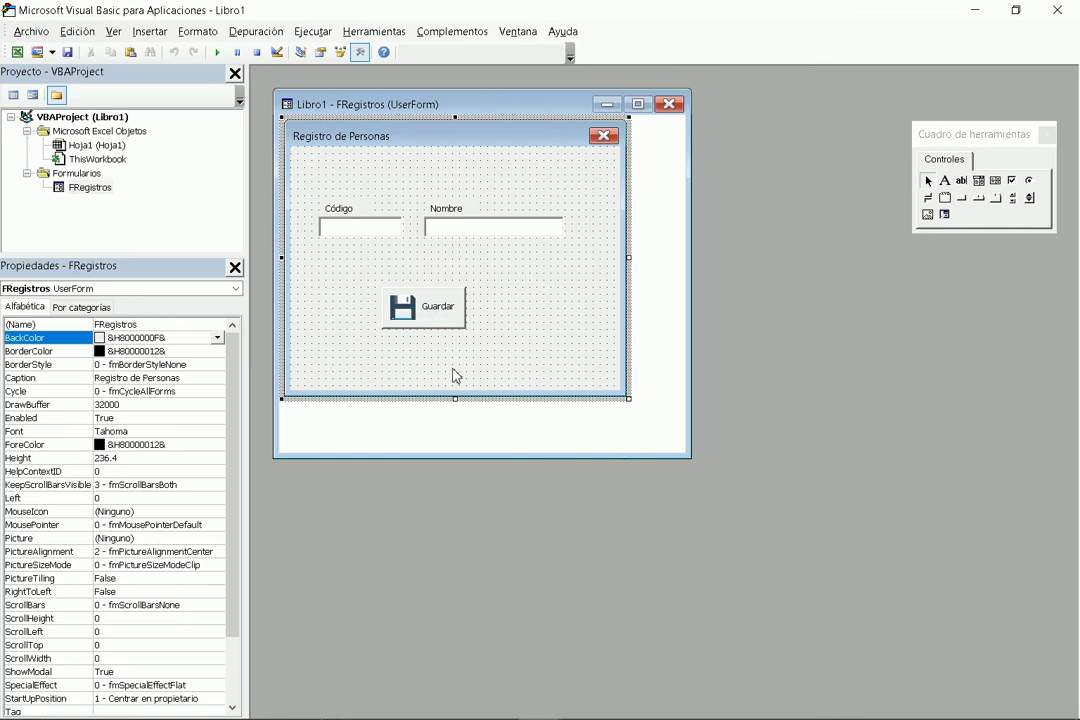
double_click(434, 317)
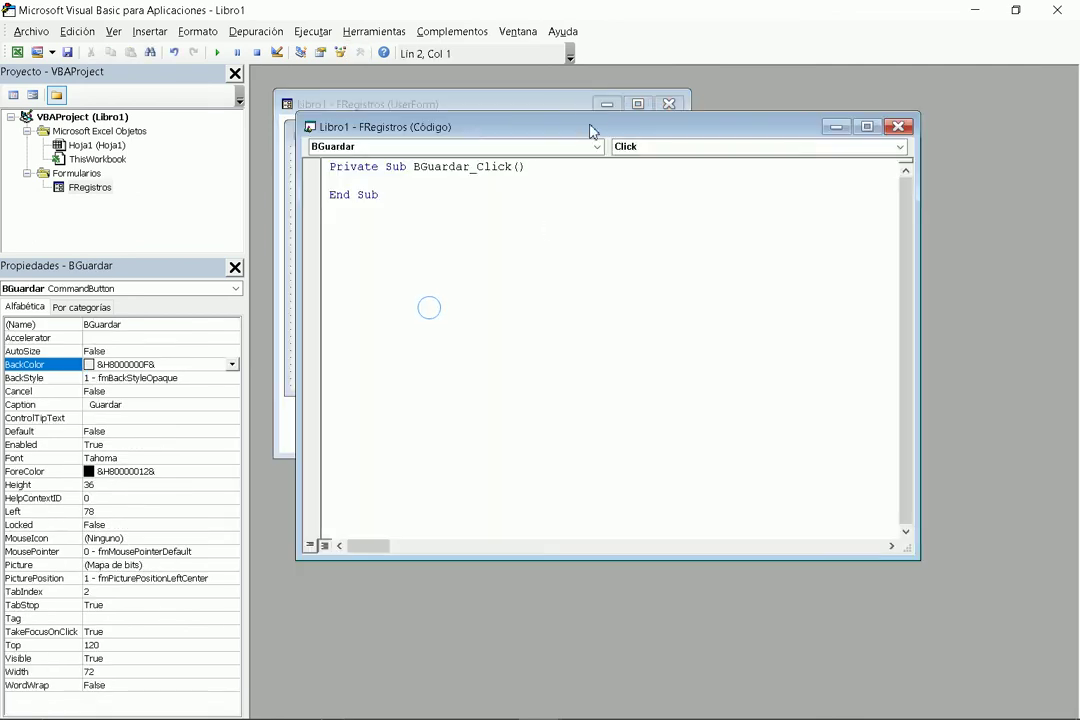
mouse_move(592, 130)
mouse_down()
mouse_move(590, 400)
mouse_move(576, 407)
mouse_up()
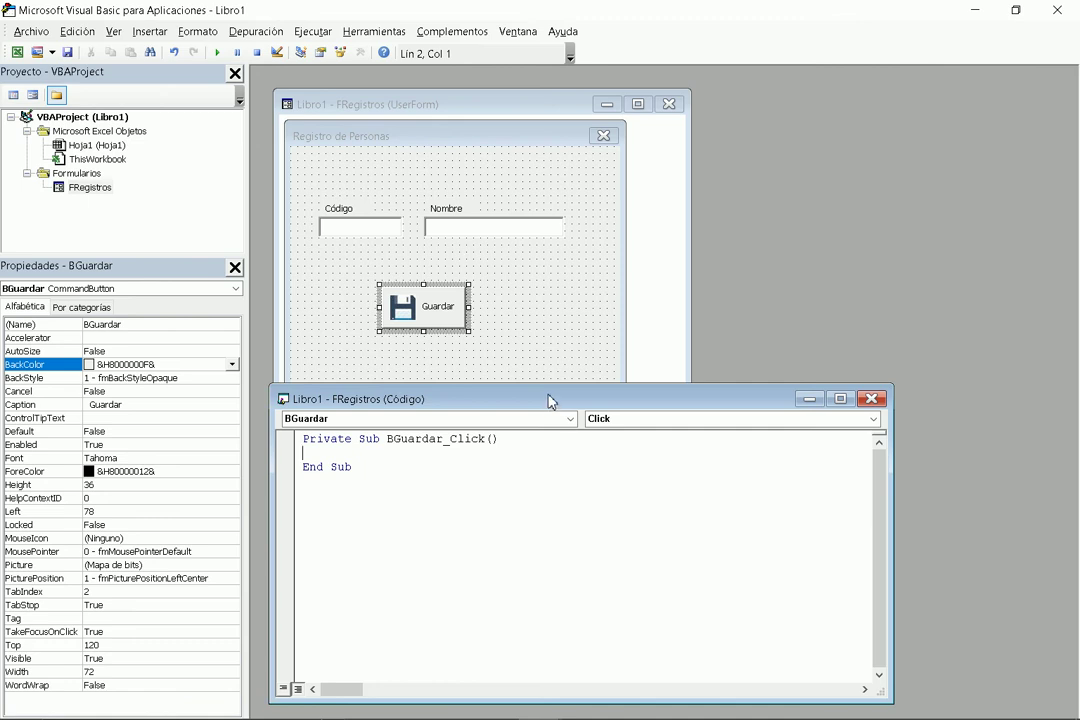
drag(551, 402, 545, 383)
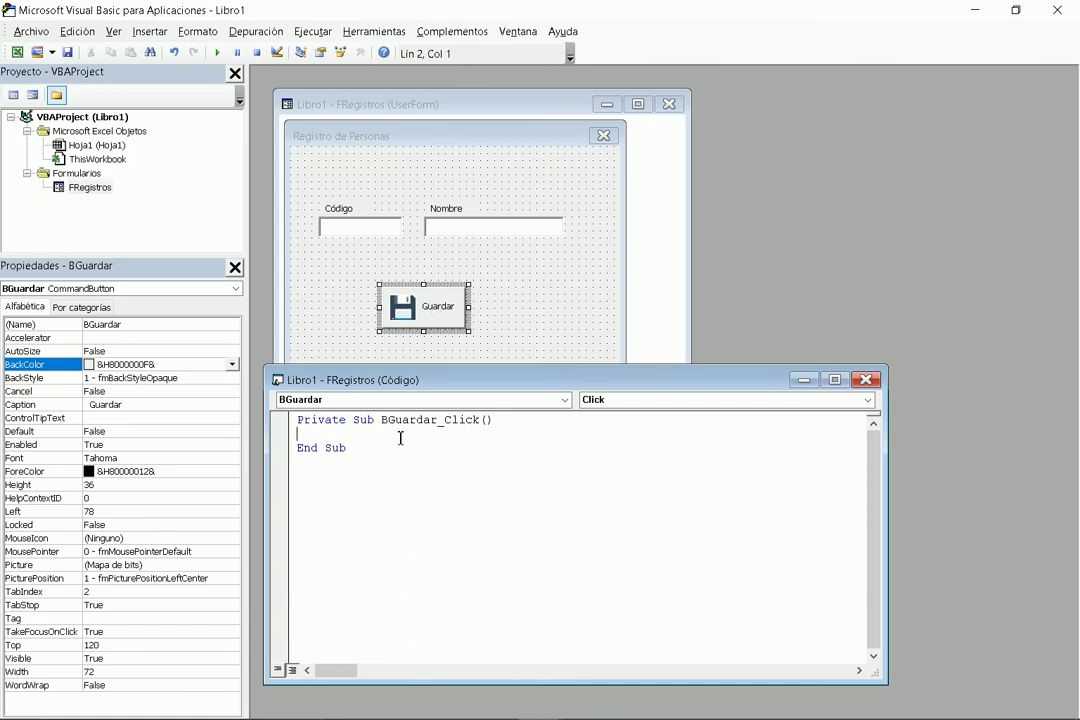
Highlight BGuardar and Click in the declaration, then place the cursor inside the empty Sub.
drag(299, 421, 498, 421)
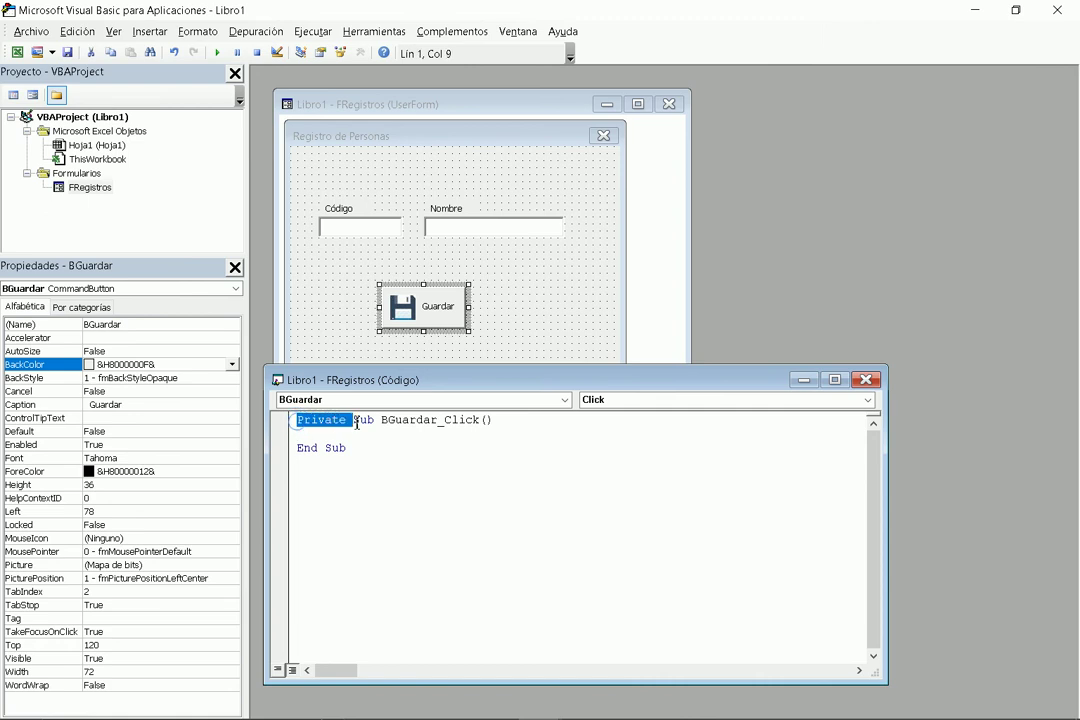
click(424, 452)
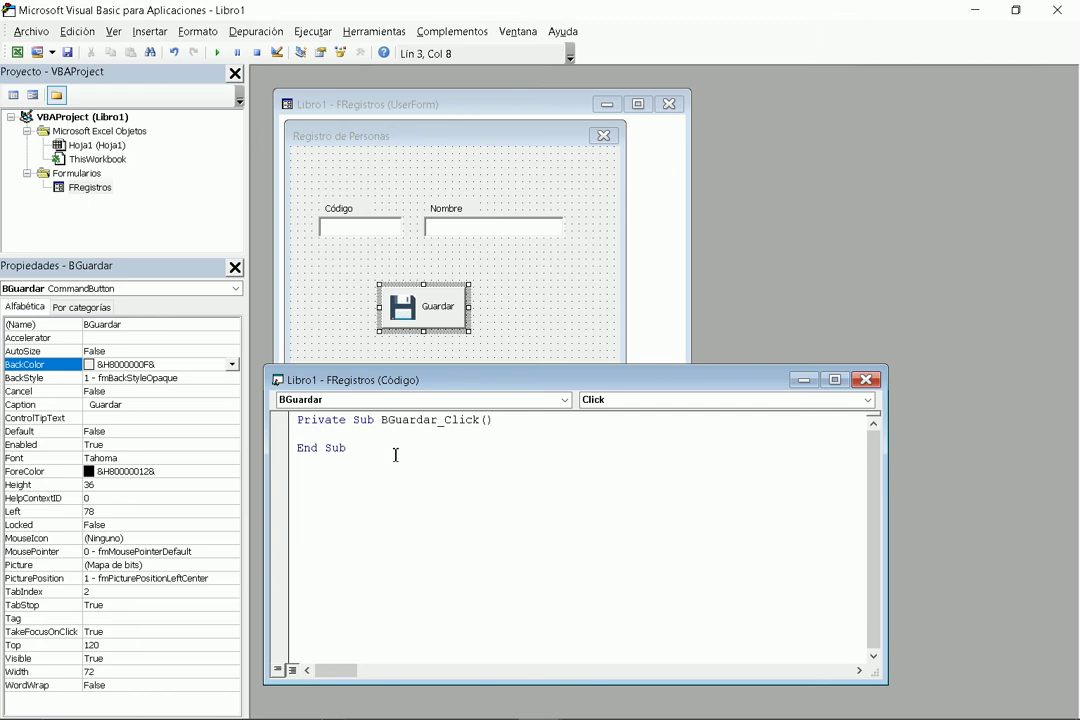
drag(381, 421, 438, 421)
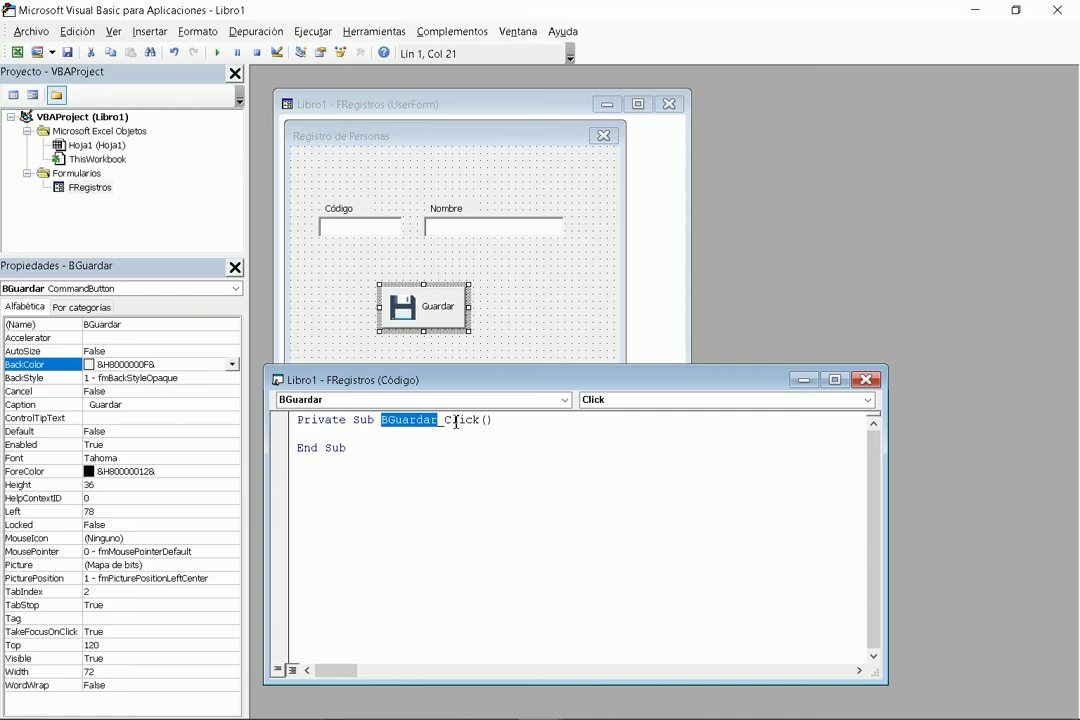
drag(446, 420, 483, 424)
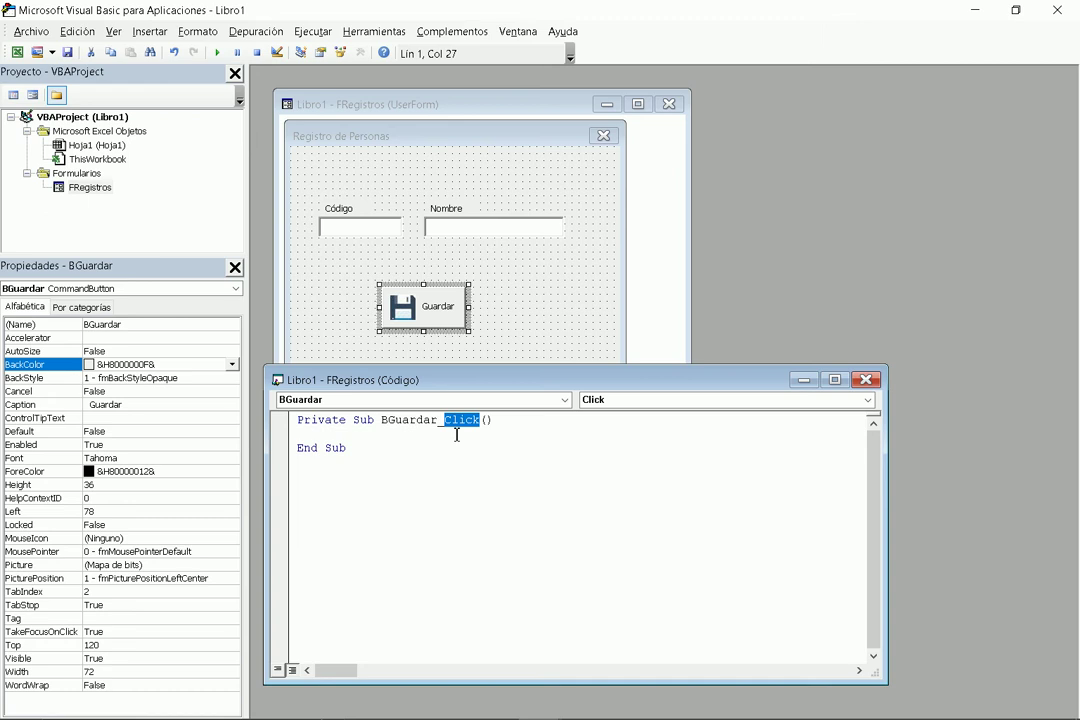
click(415, 437)
click(867, 400)
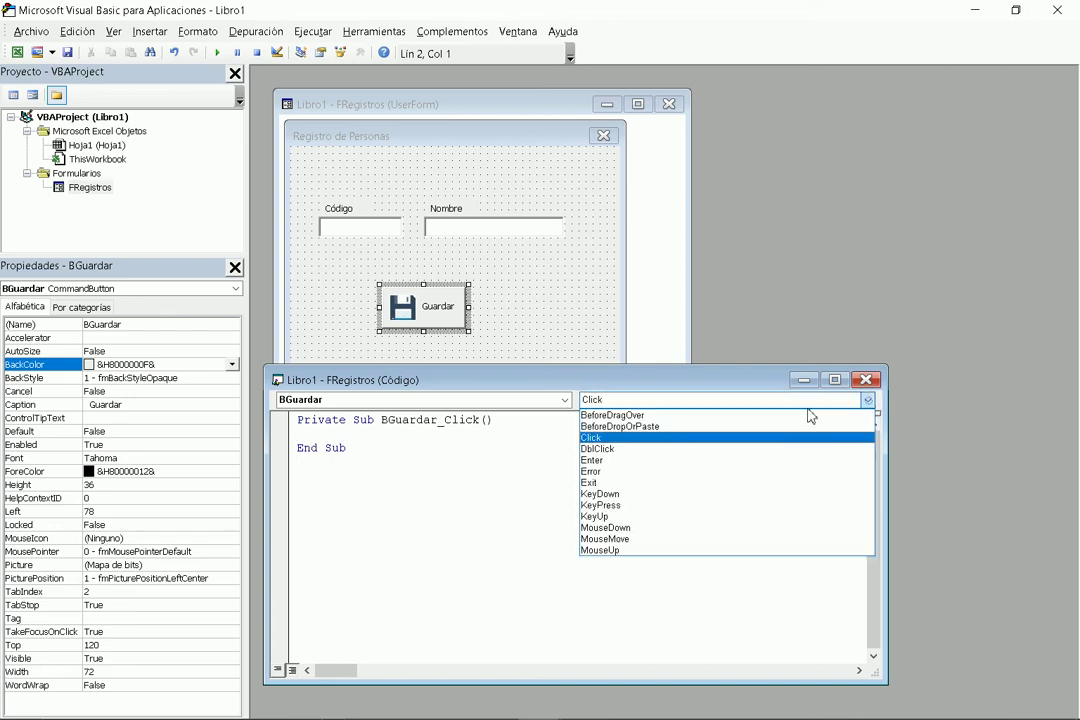
click(618, 450)
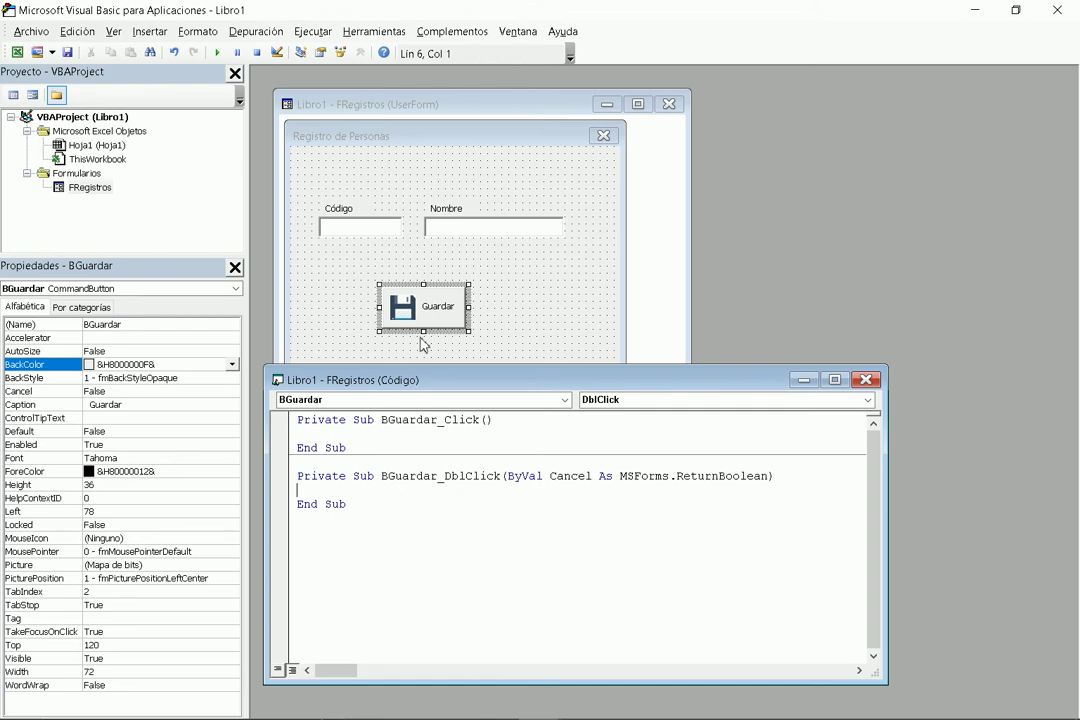
click(867, 399)
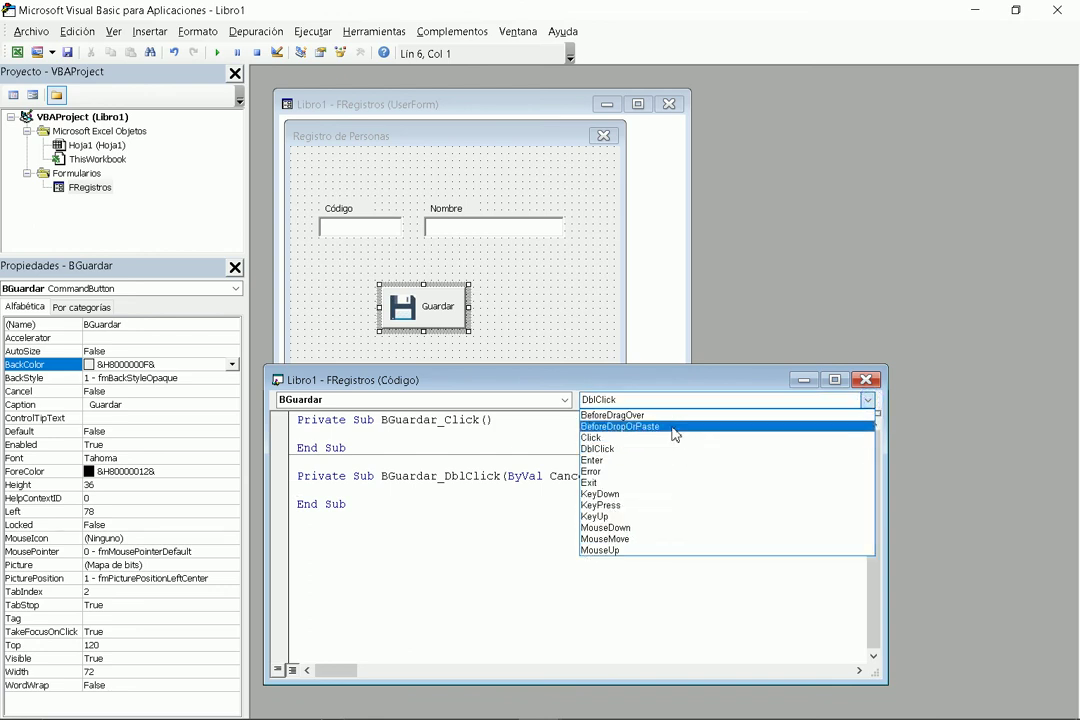
click(433, 551)
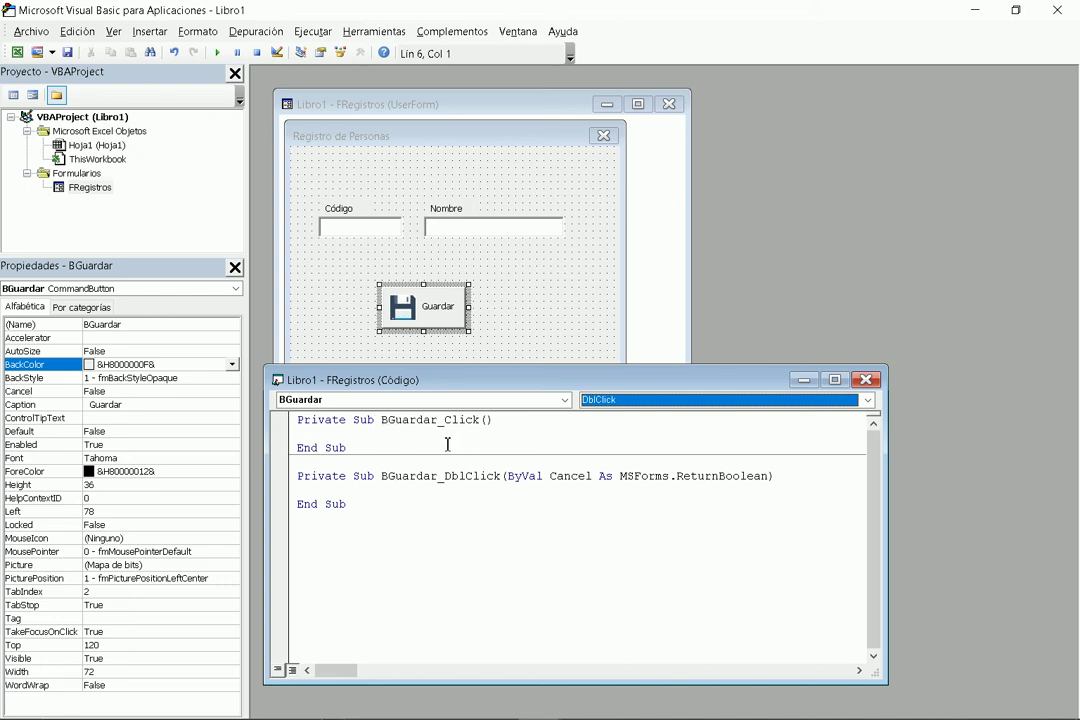
click(374, 236)
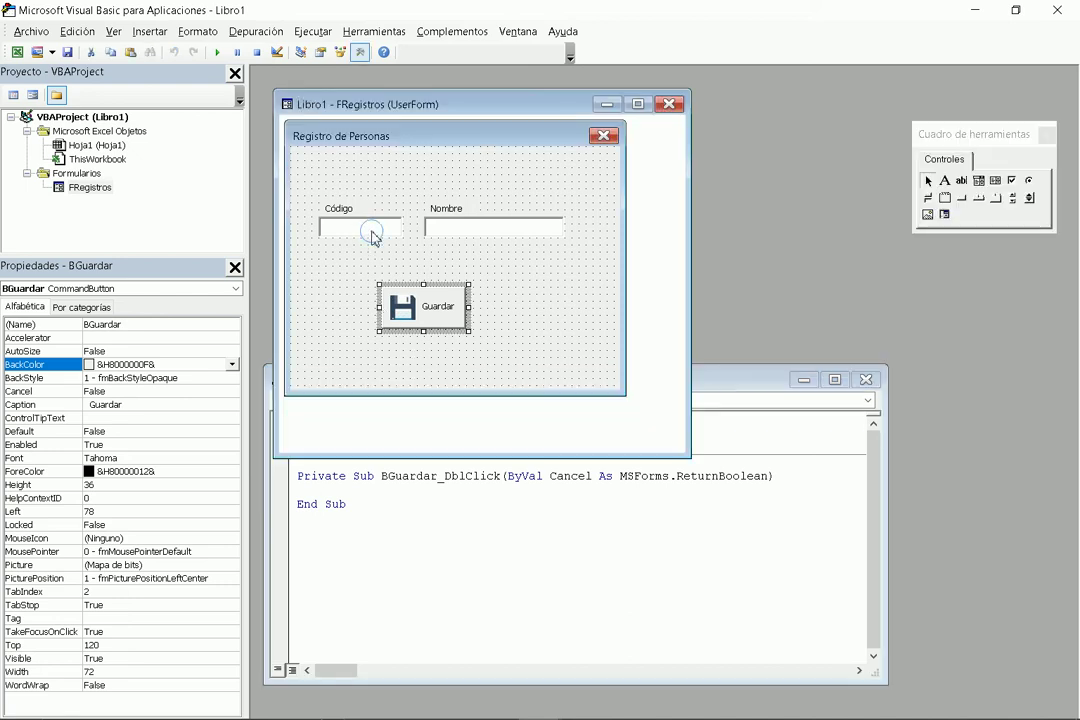
click(460, 232)
click(382, 229)
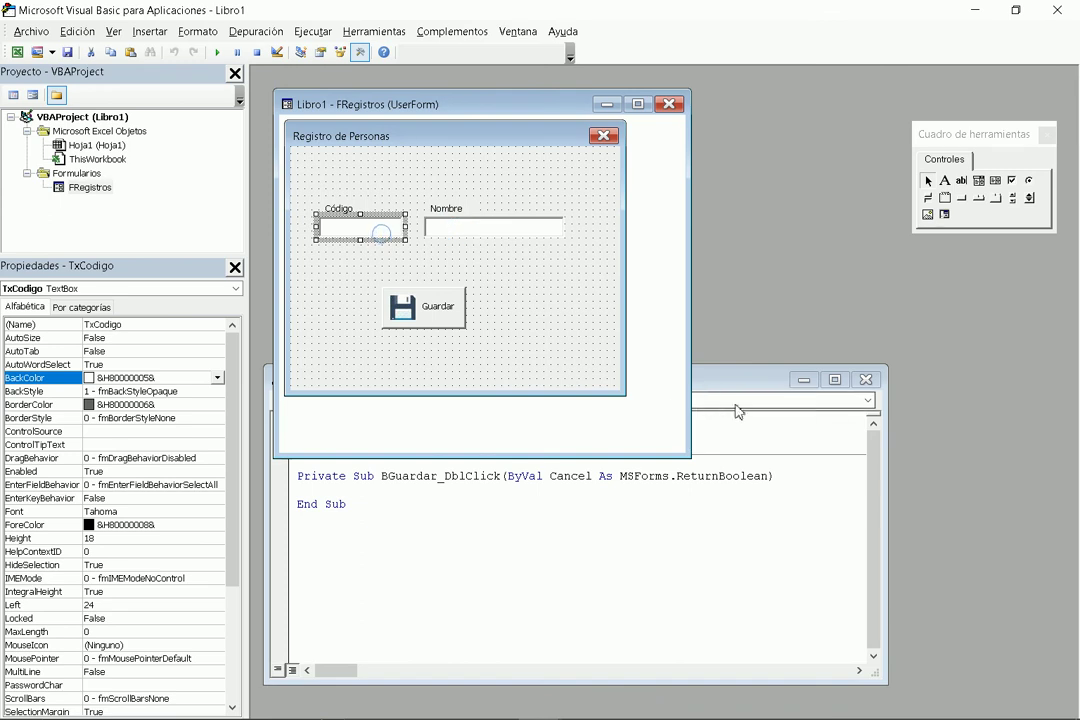
click(445, 316)
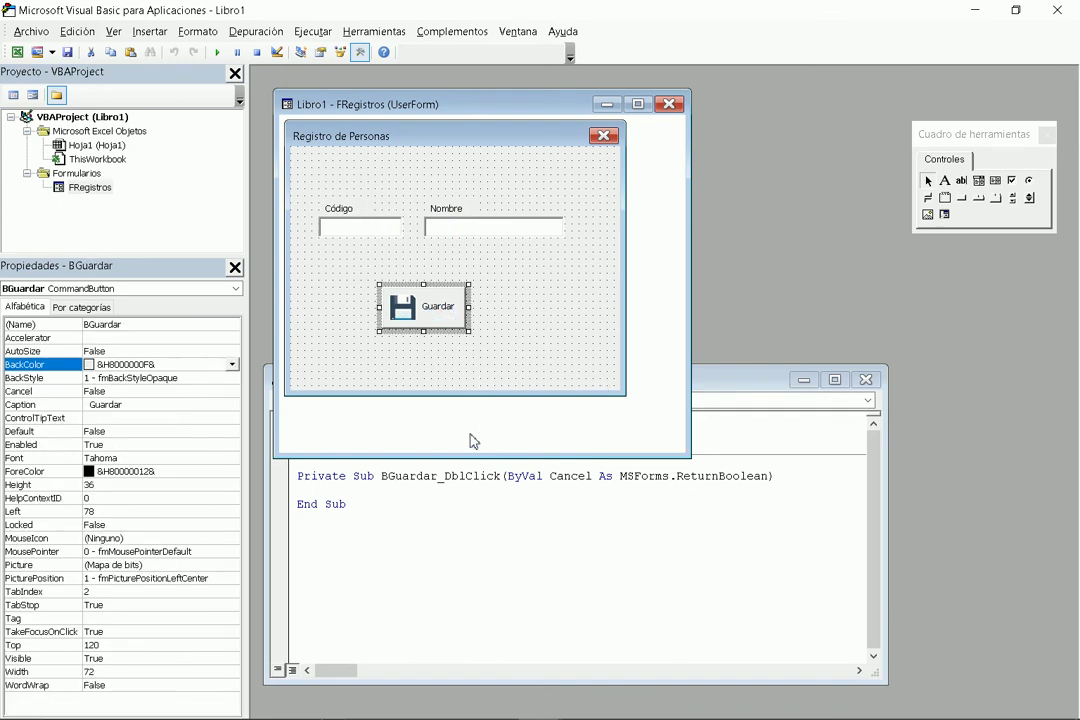
click(501, 521)
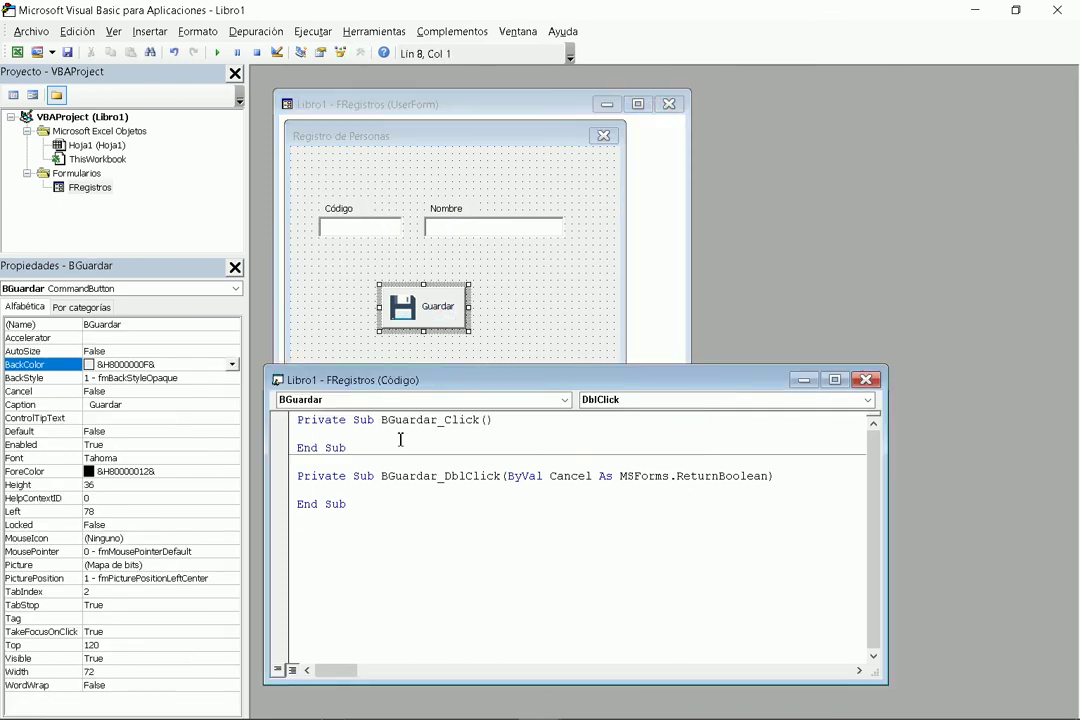
drag(350, 505, 297, 477)
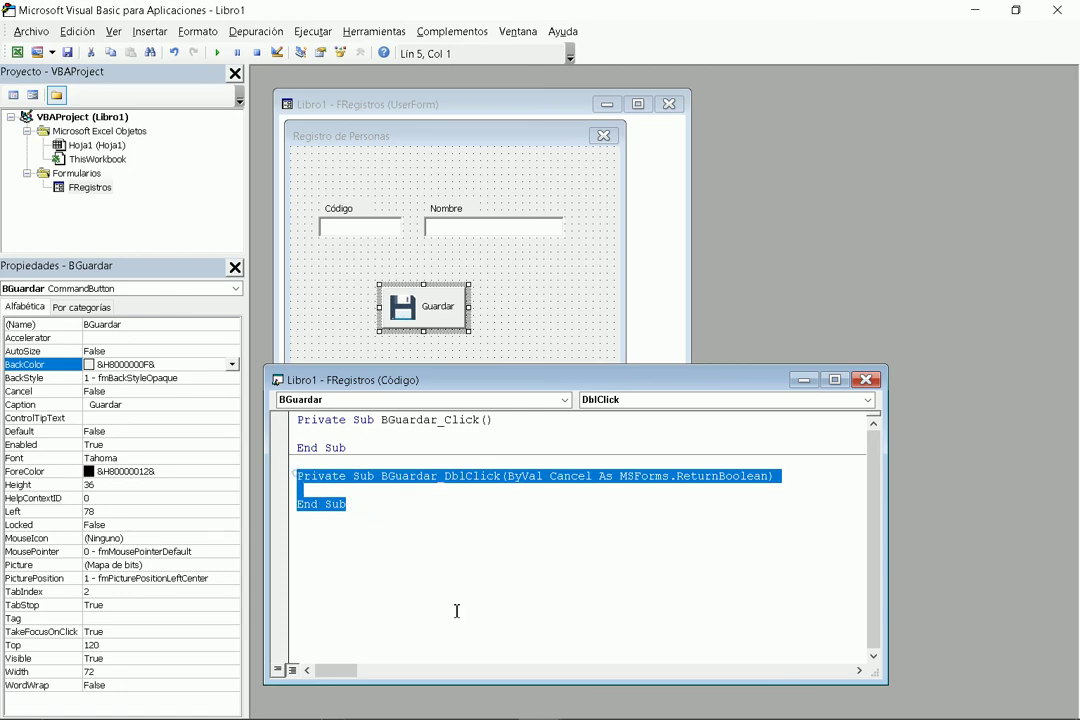
key(Delete)
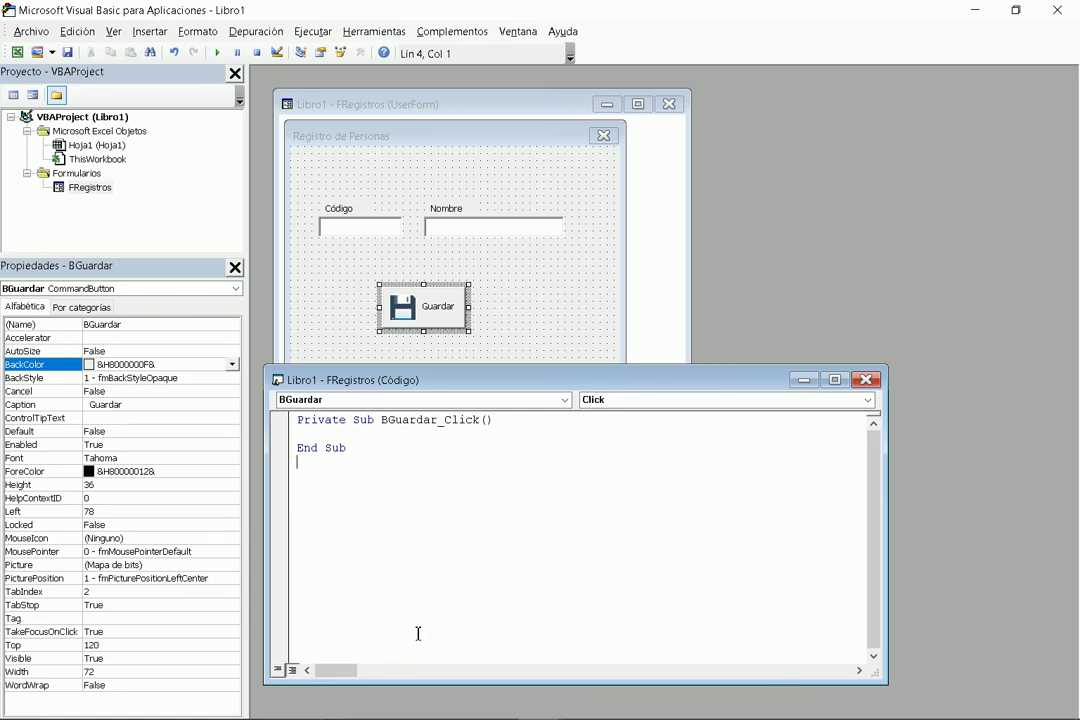
Write Cells(2, 1) = TxCodigo.Text as the first line of BGuardar_Click.
click(340, 434)
text(ls()
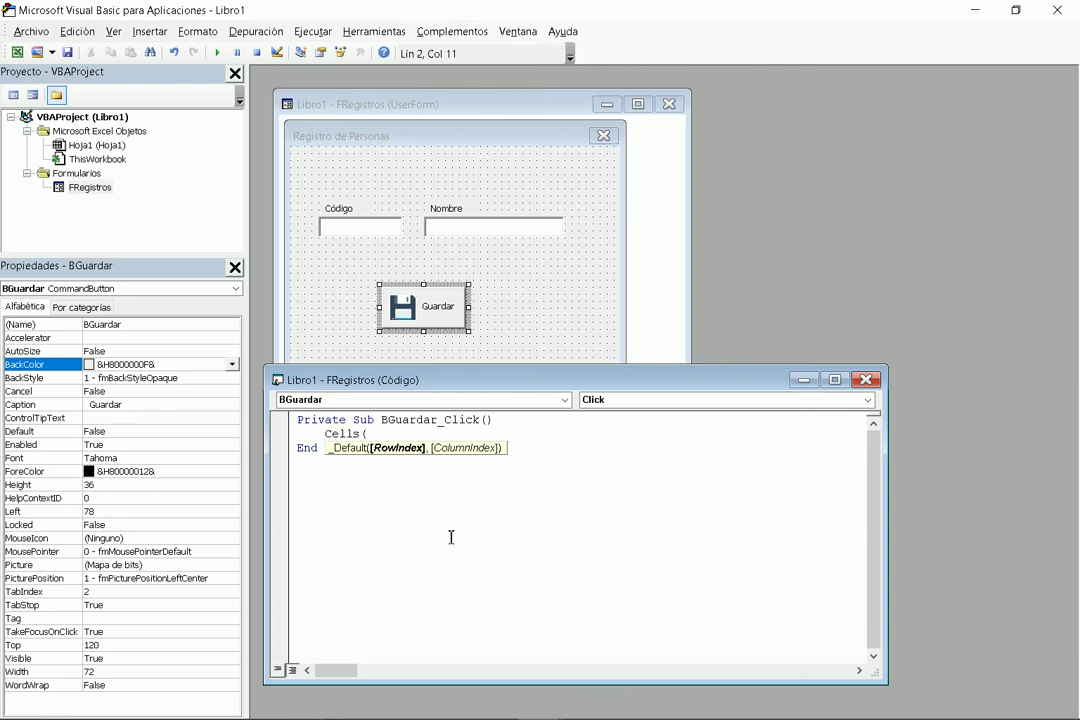
text(2,1)
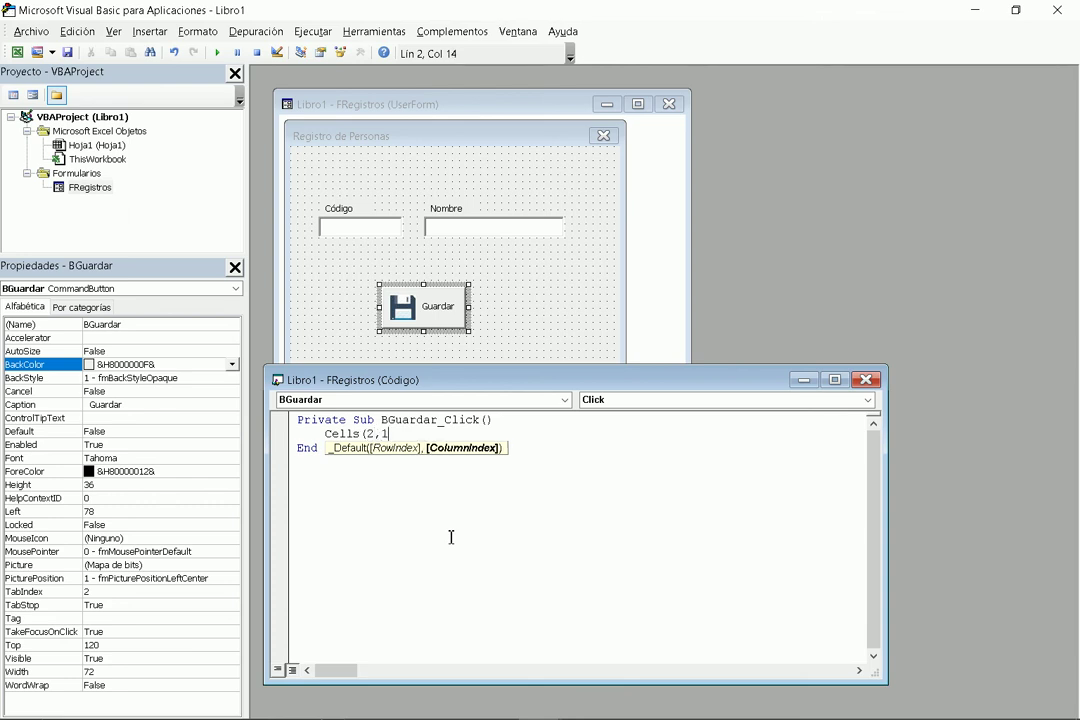
text()=)
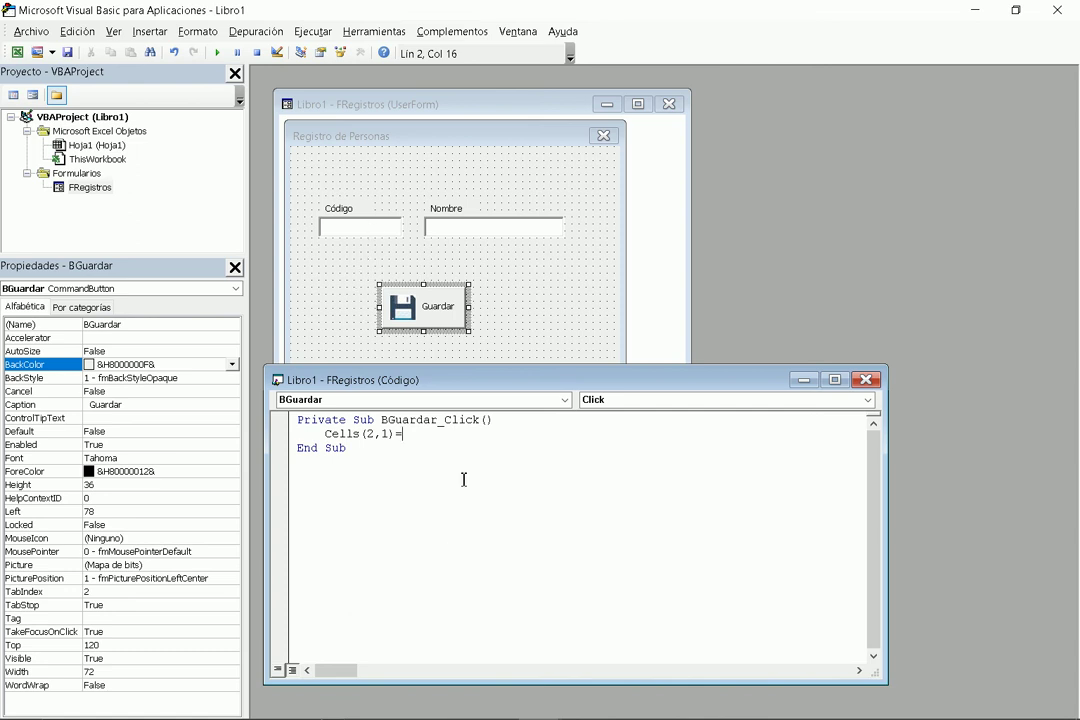
text(txco)
text(digo.t)
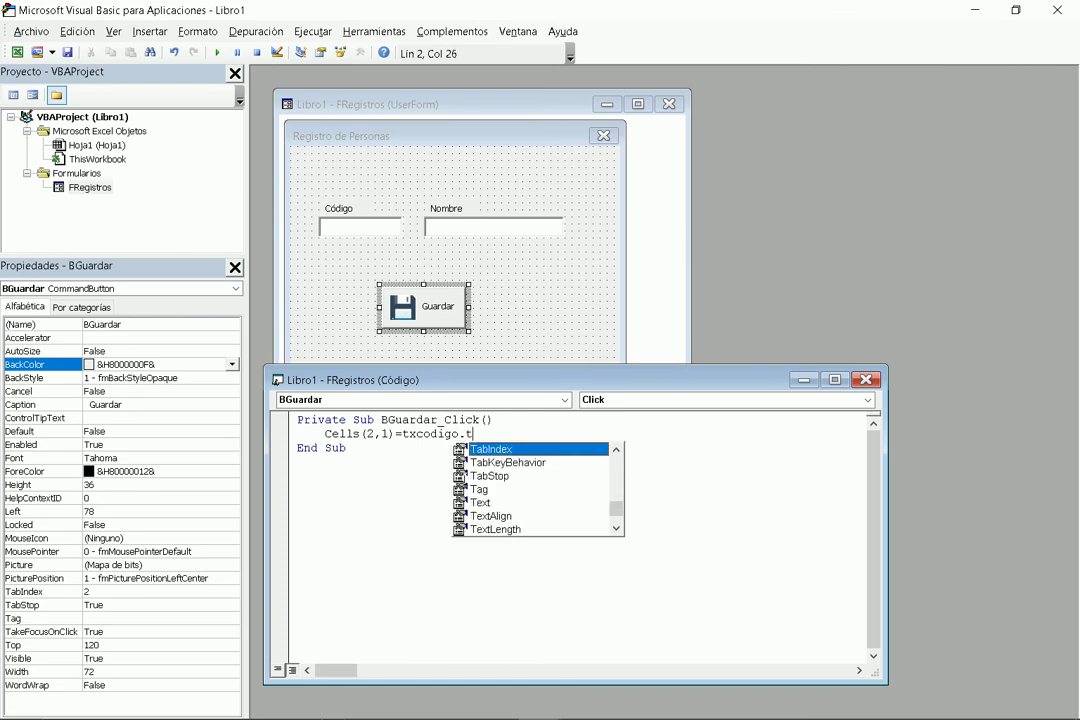
text(ext)
click(464, 480)
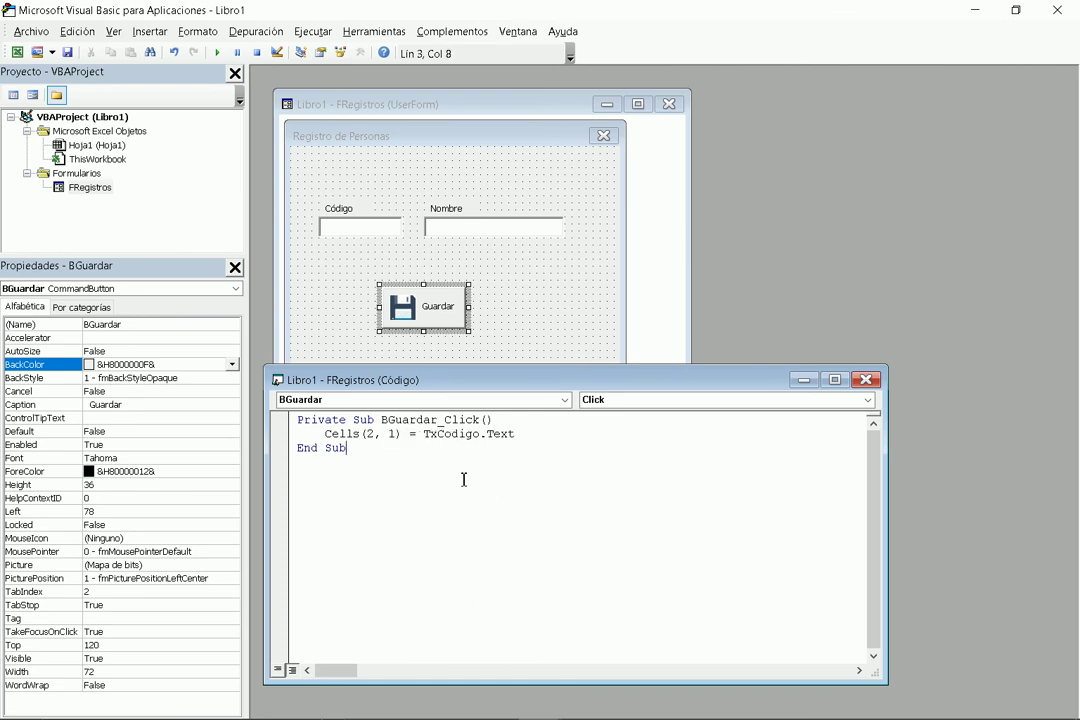
Add a second line Cells(2, 2) = TxNombre.Text.
click(518, 438)
key(Return)
text(lls)
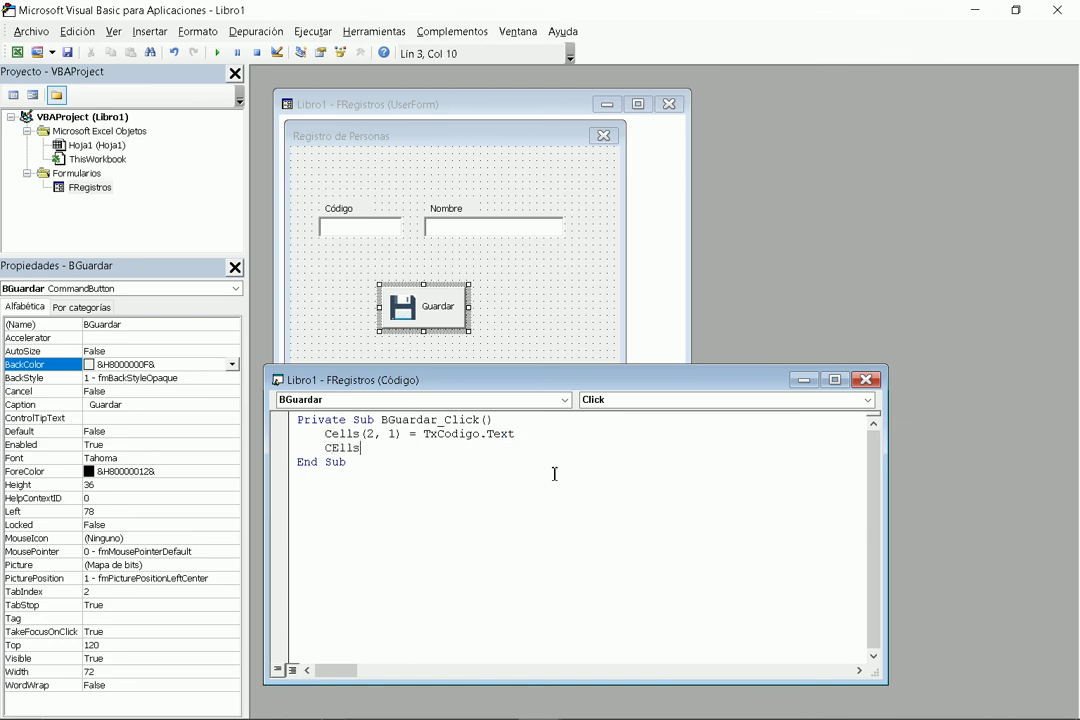
text((2)
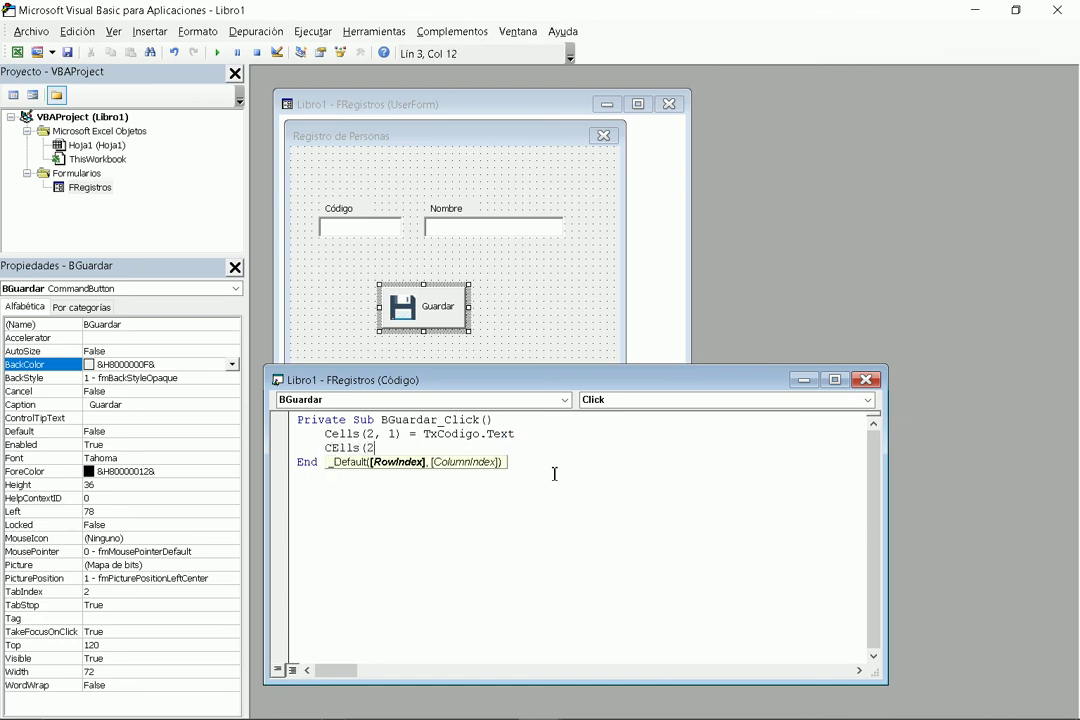
text(, )
text()=t)
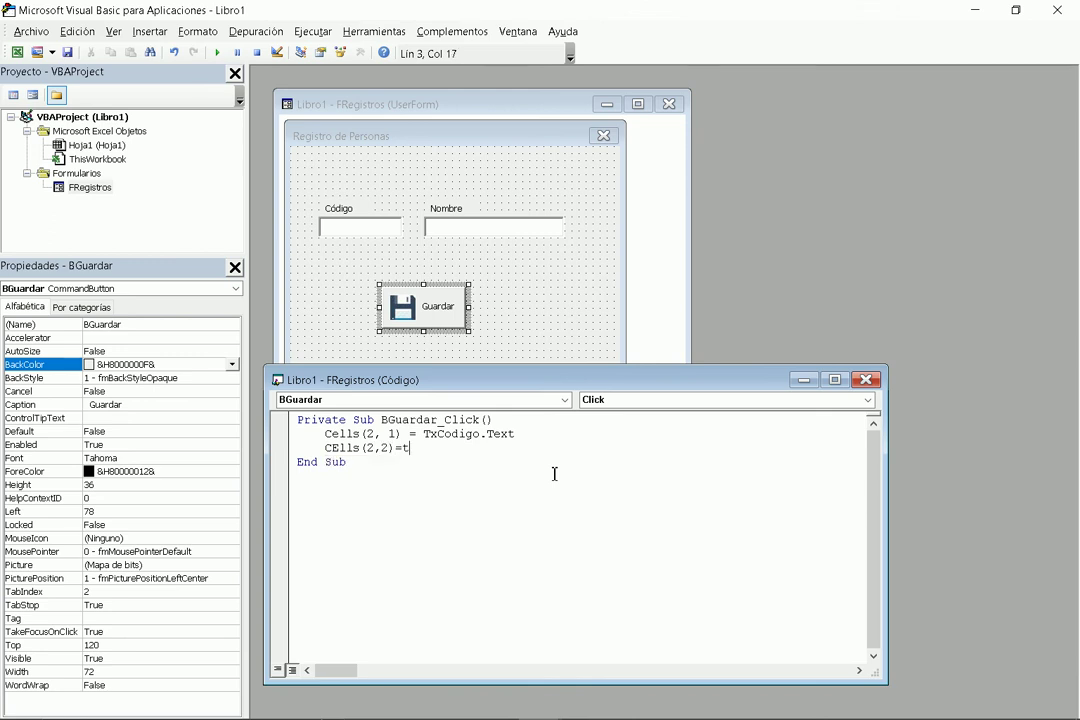
text(ombre)
text(.text)
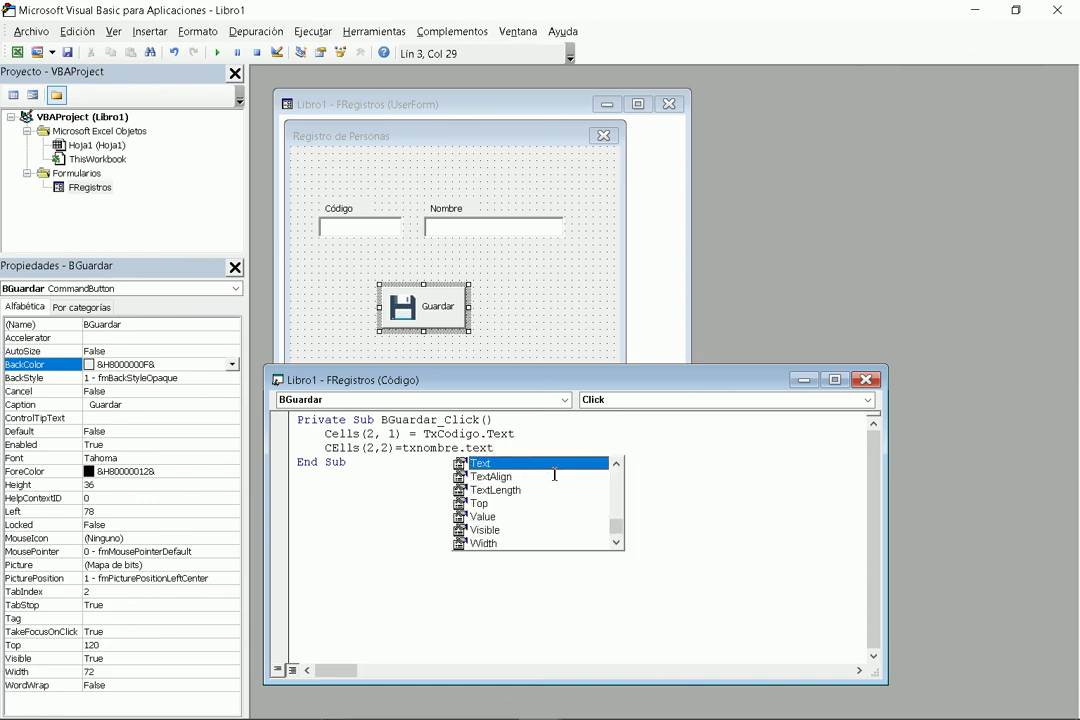
click(672, 490)
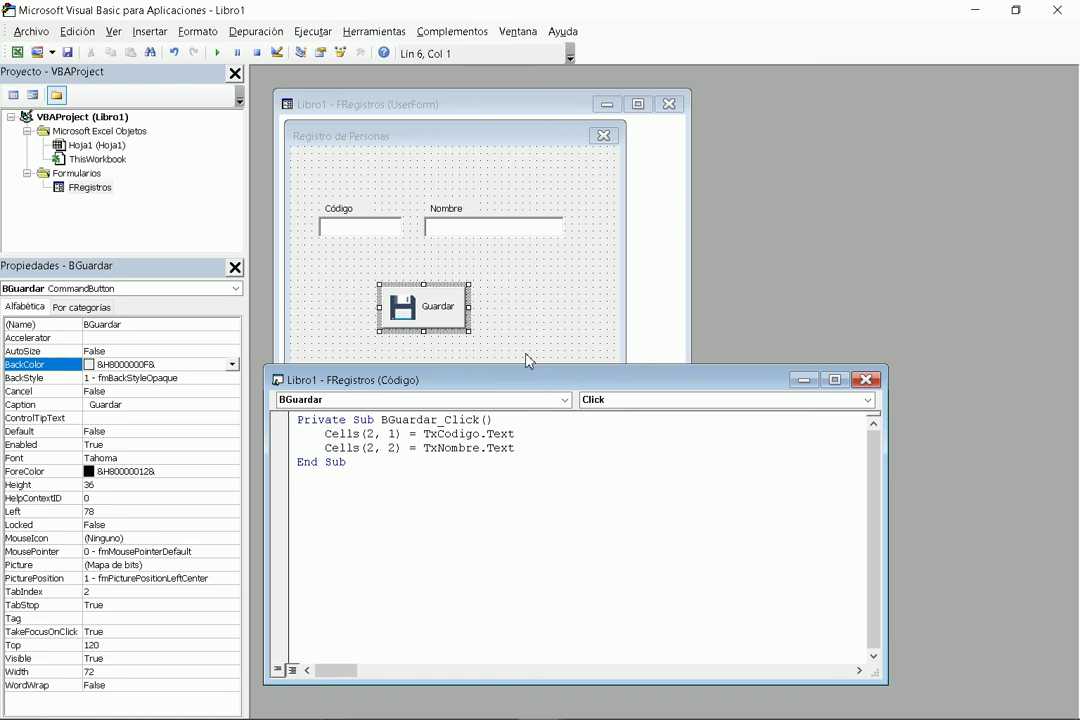
Run the form, enter code 1001 and a name, save with Guardar, then close the form.
click(571, 309)
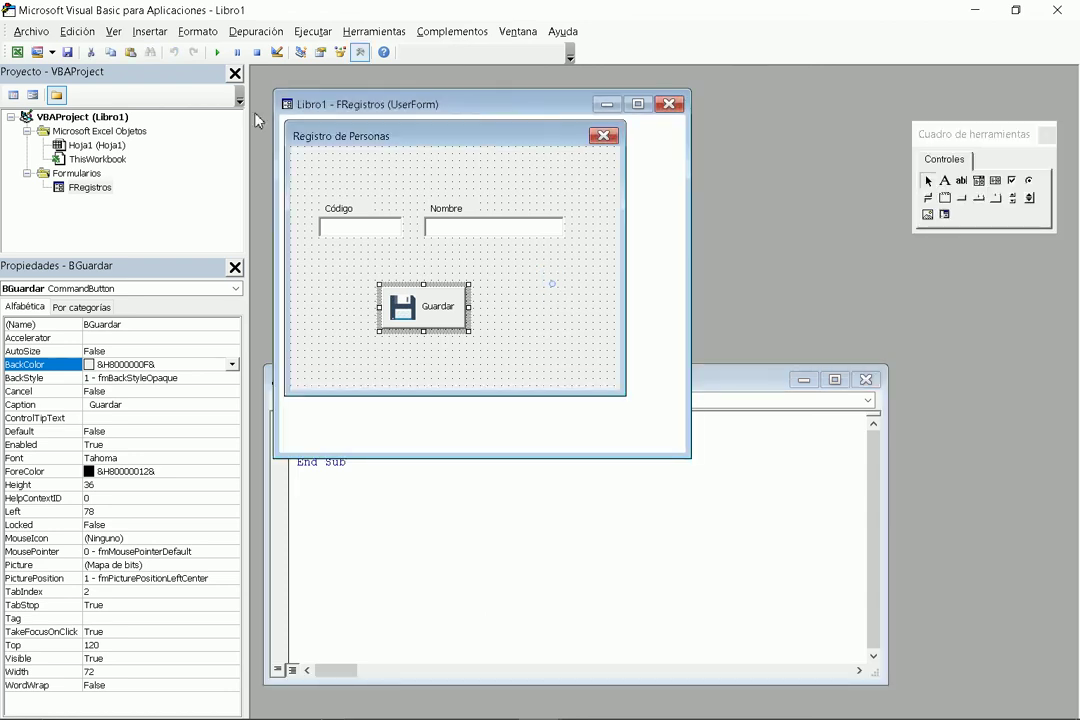
click(218, 54)
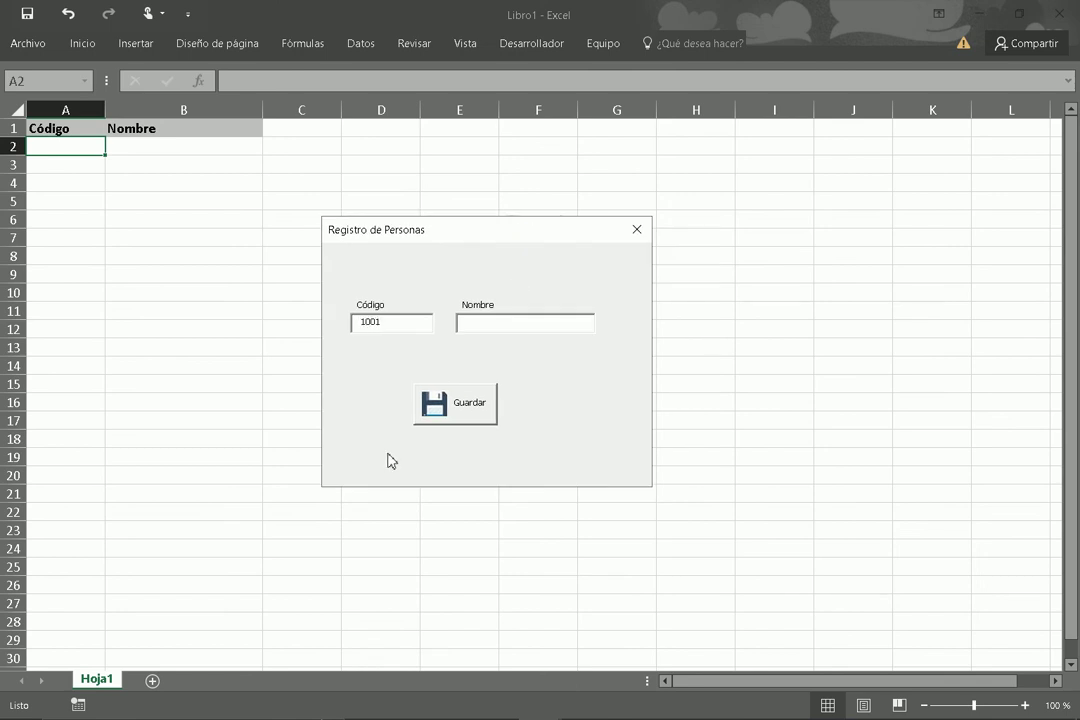
click(501, 323)
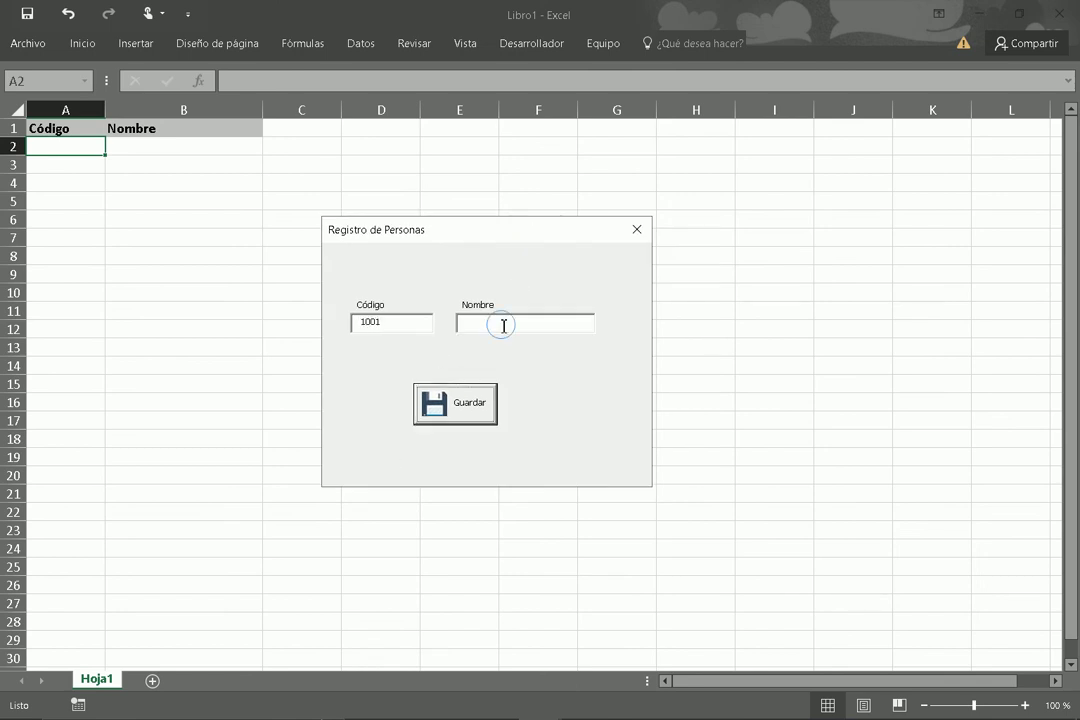
text(CARLOS SANTANA)
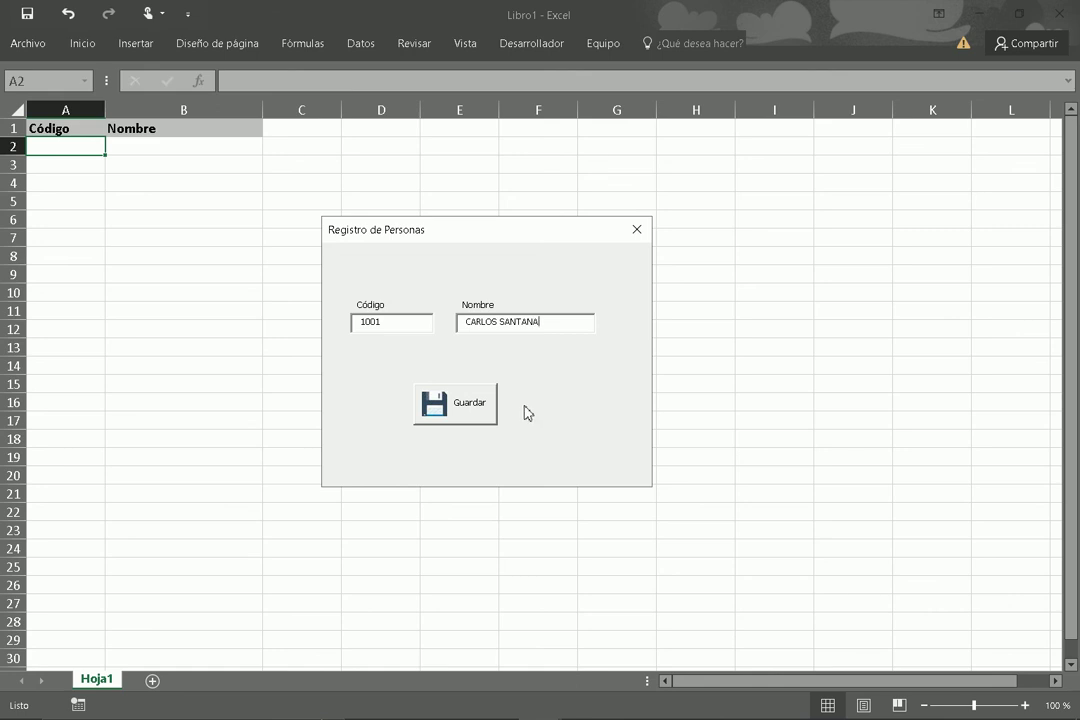
click(467, 409)
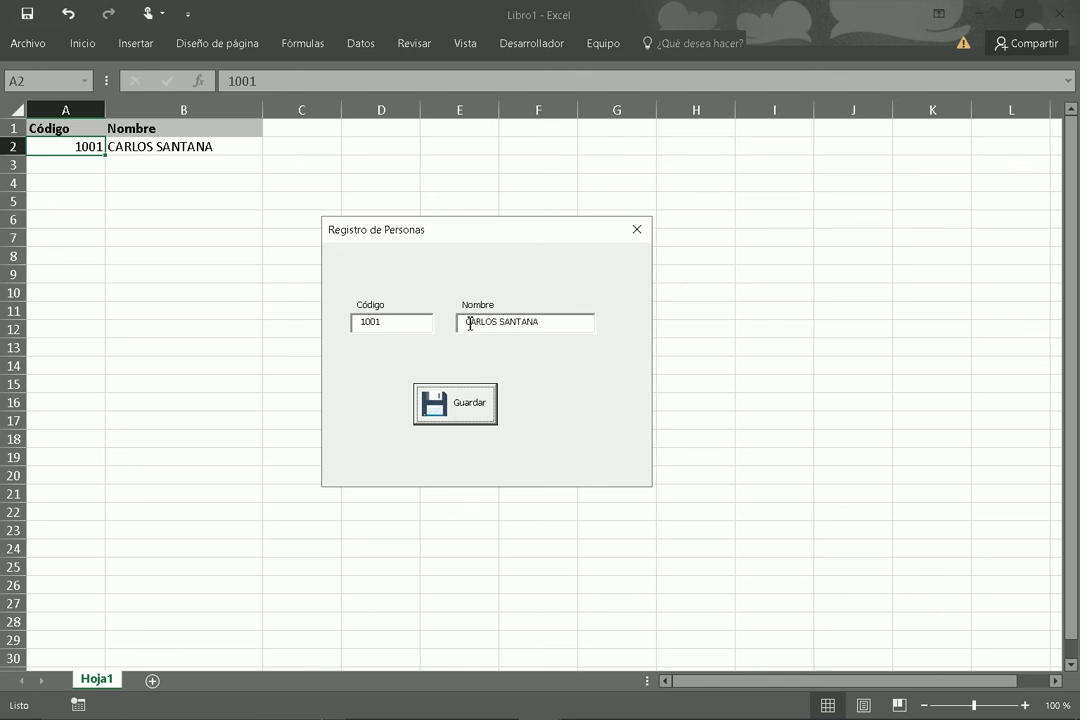
click(636, 231)
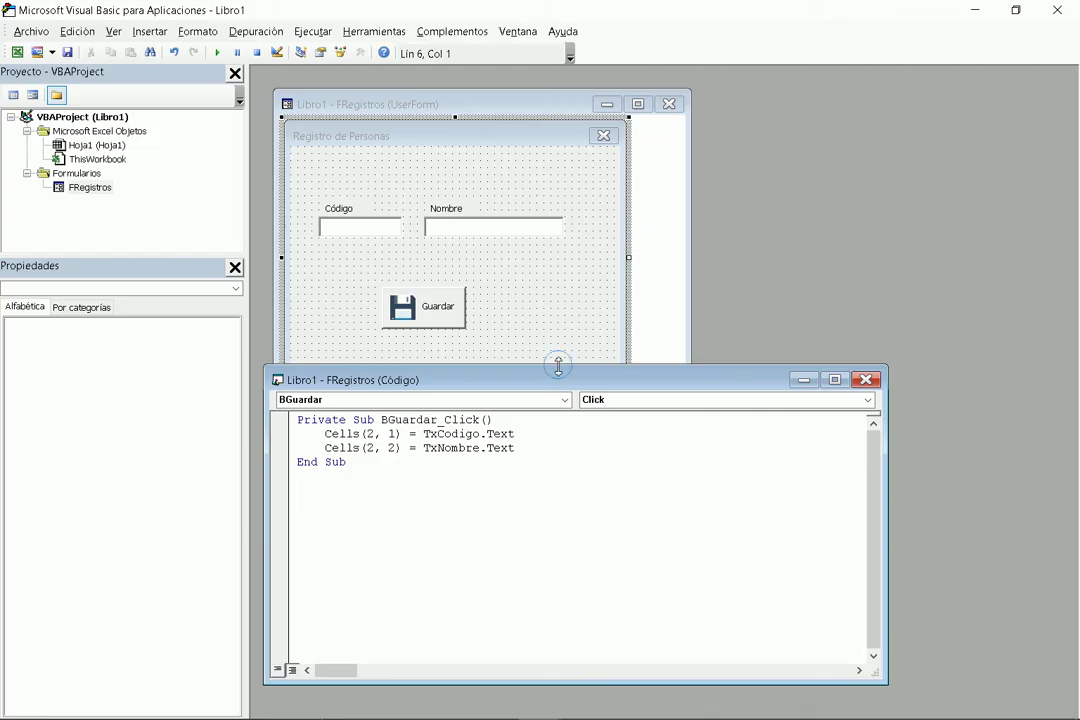
Resize and rearrange the code and form design windows so both are visible.
drag(557, 365, 553, 443)
drag(562, 447, 567, 410)
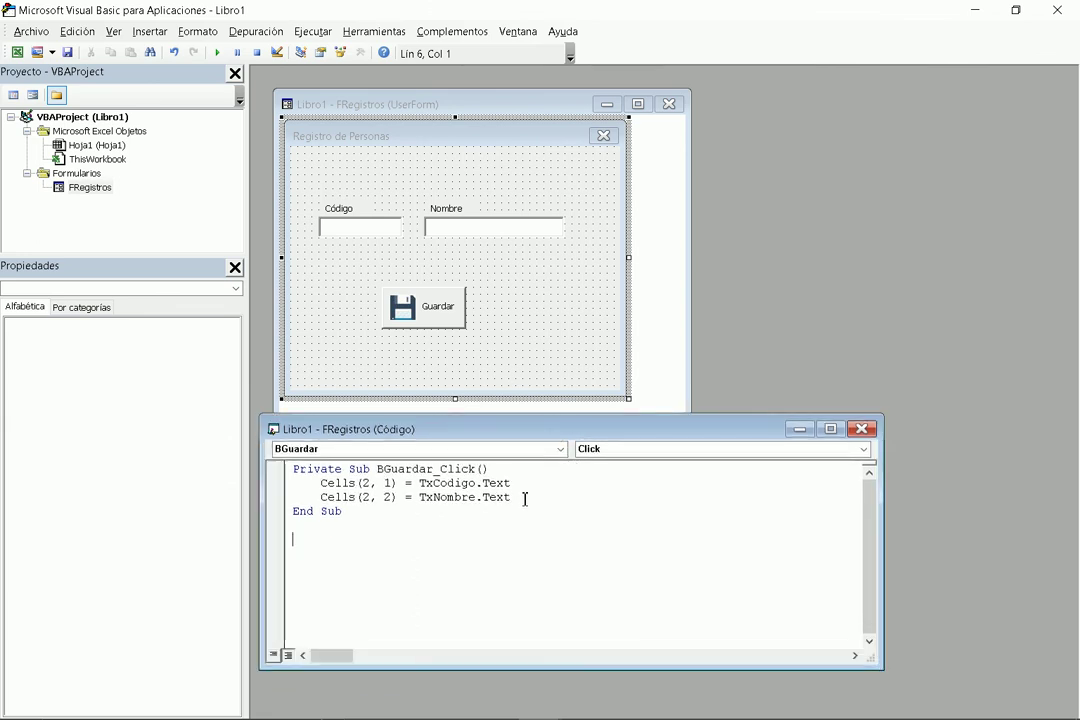
click(530, 315)
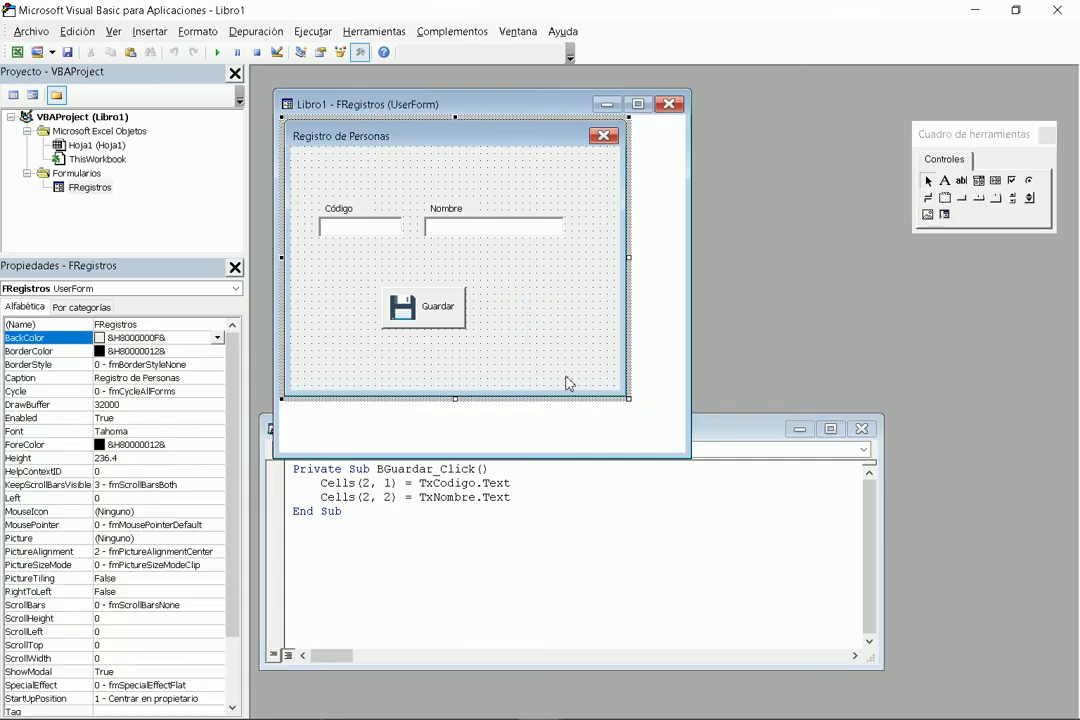
click(686, 452)
click(606, 345)
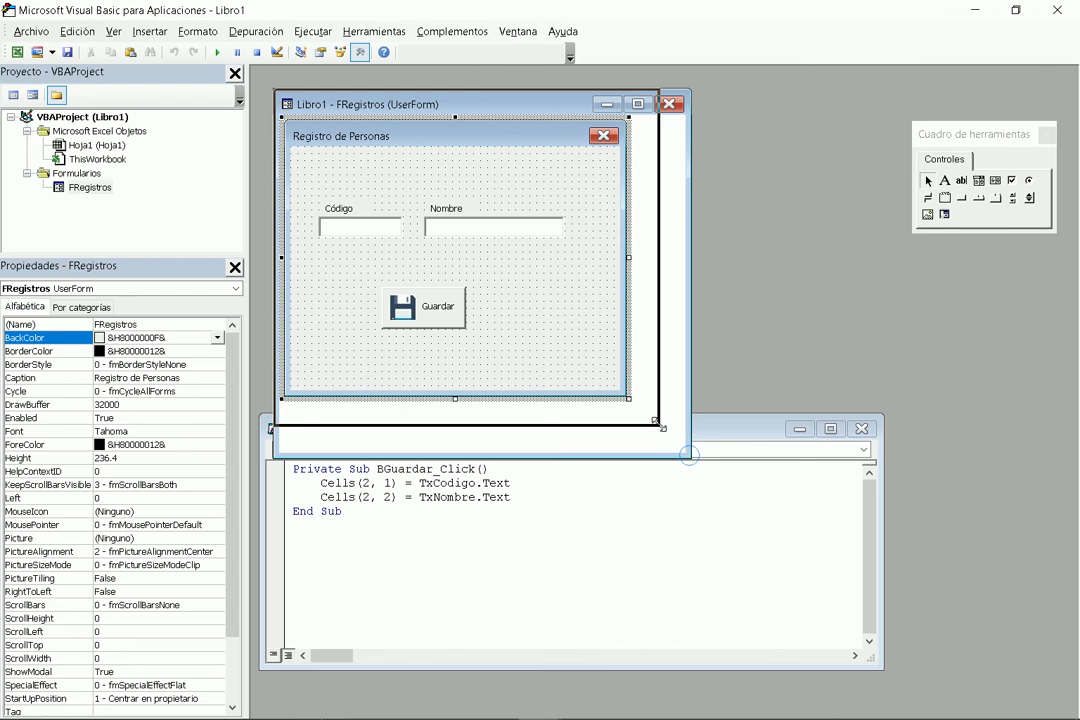
drag(692, 462, 657, 423)
Create UserForm_Click from the form, add UserForm_Initialize from the event list, and select the Click stub.
double_click(565, 327)
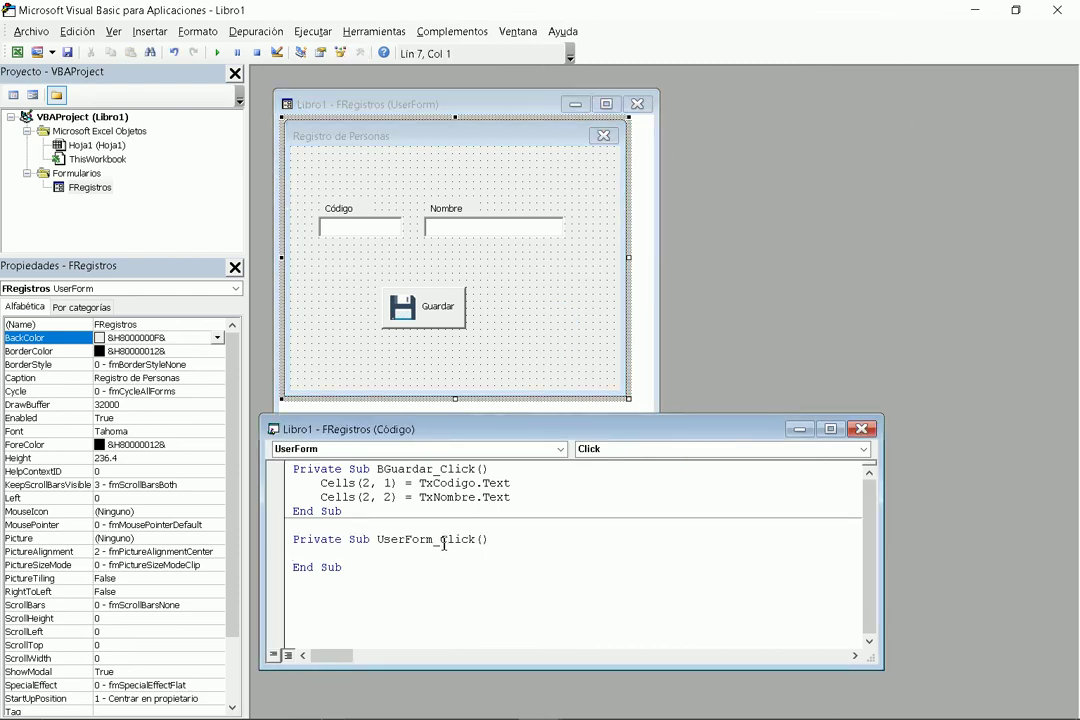
drag(445, 545, 489, 545)
click(482, 540)
click(345, 553)
click(863, 449)
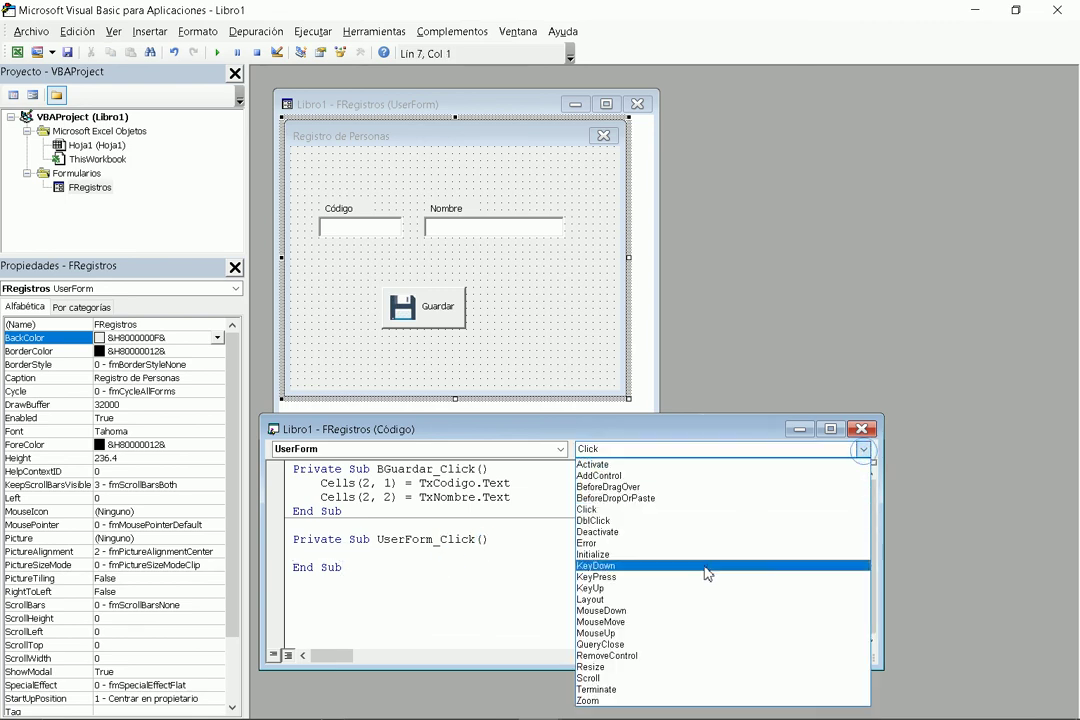
click(655, 554)
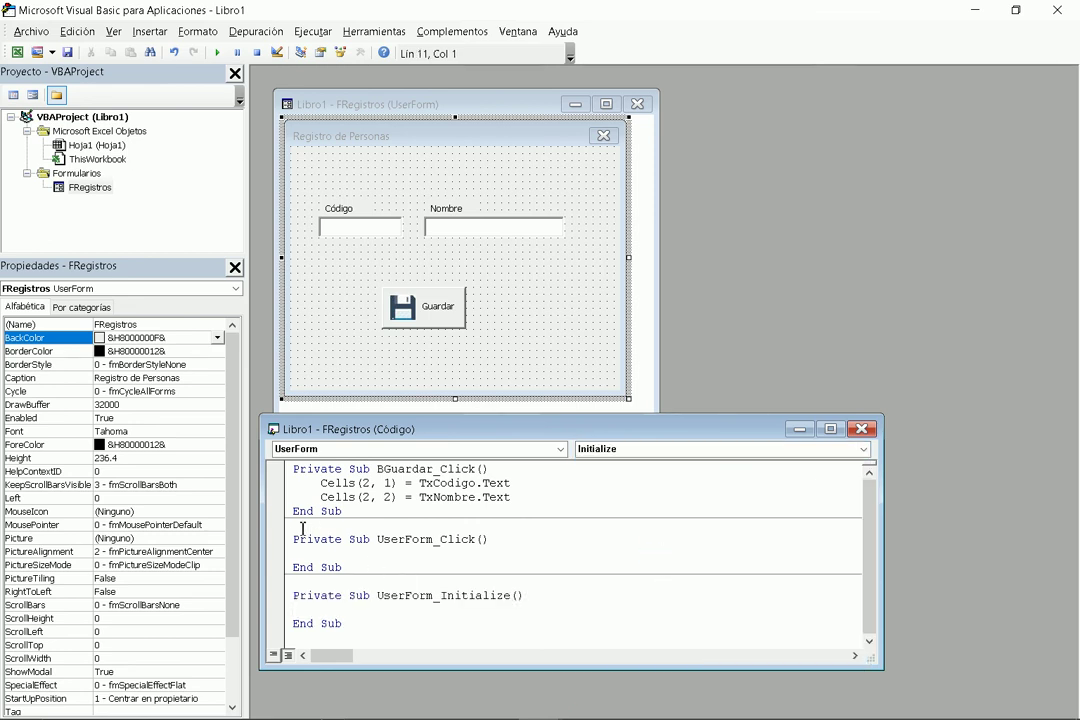
drag(293, 525, 346, 567)
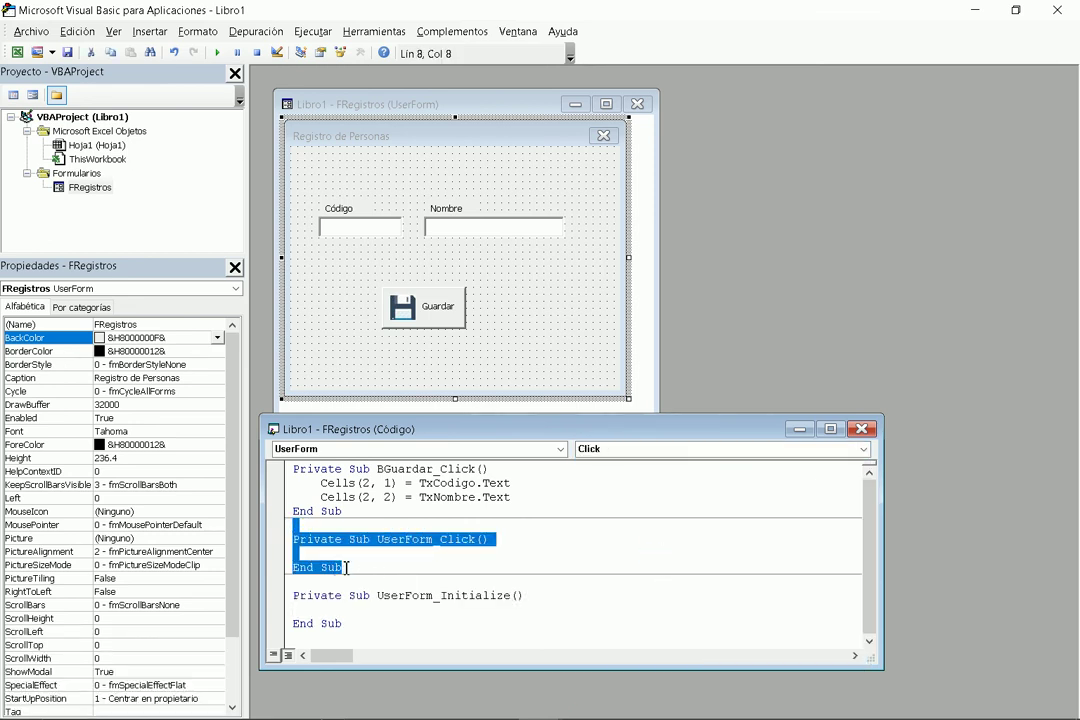
Delete the UserForm_Click procedure and indent the empty line inside UserForm_Initialize.
key(Delete)
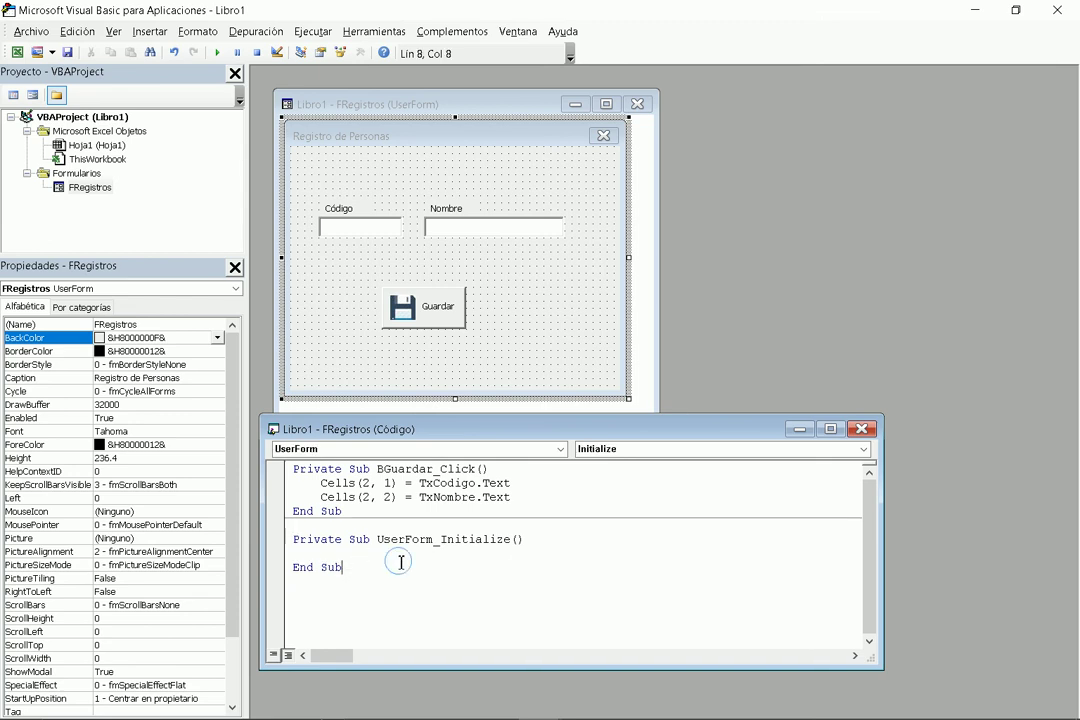
click(357, 558)
key(Tab)
drag(377, 539, 511, 543)
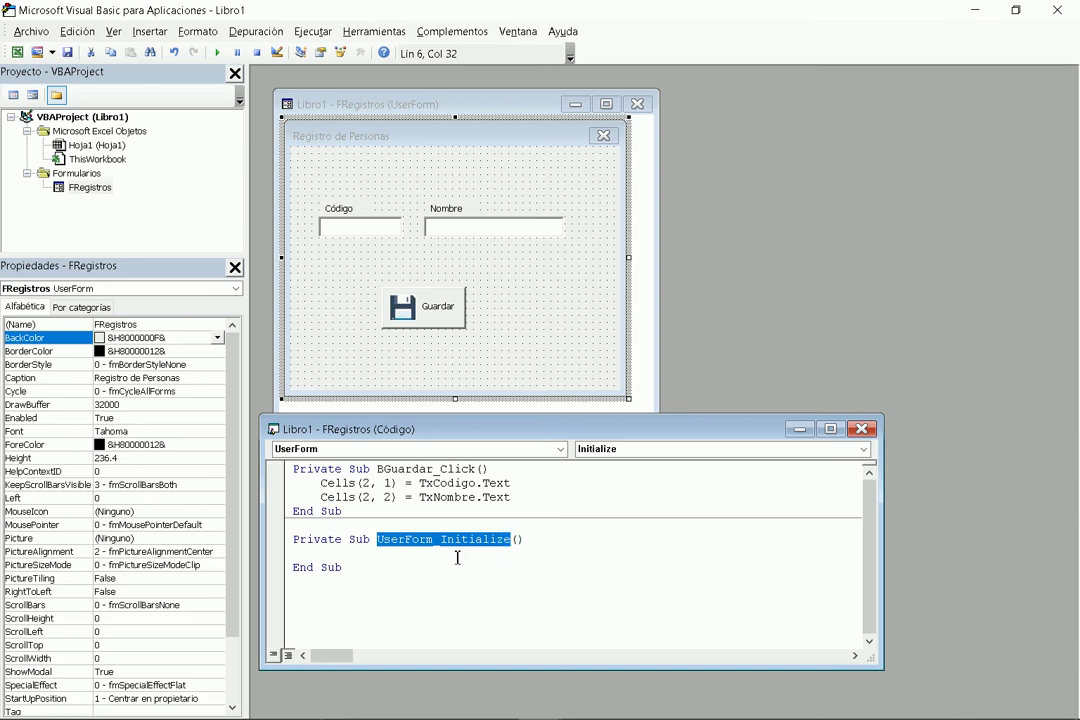
click(410, 554)
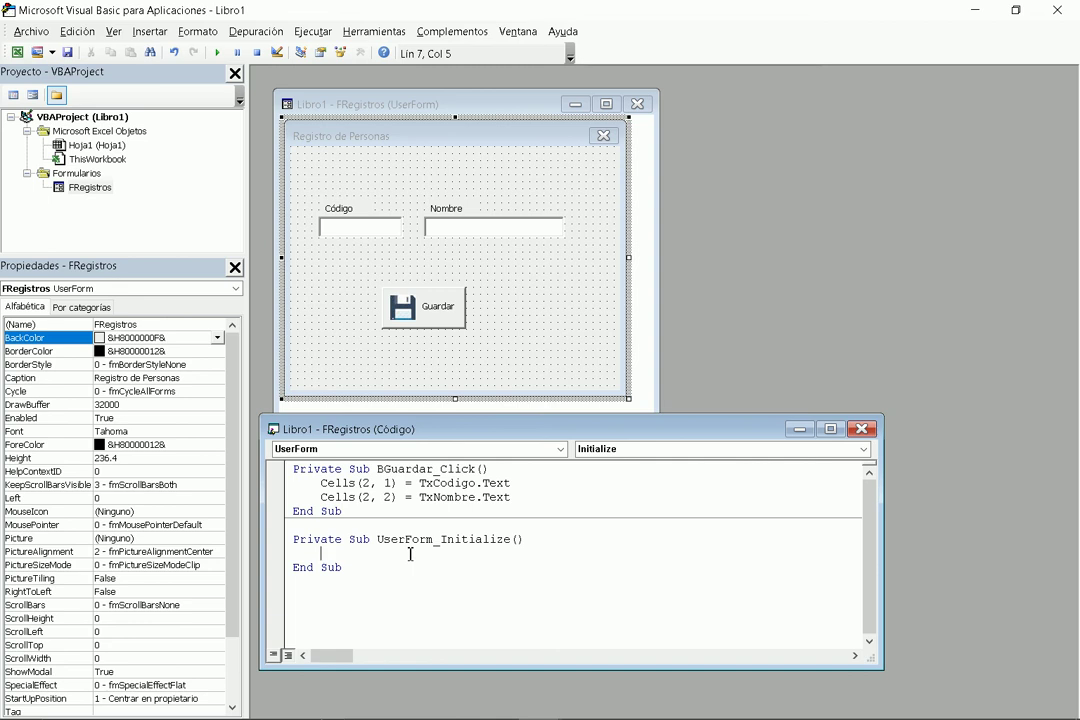
Build TxCodigo.Text = Cells(2, 1) in UserForm_Initialize by copying both parts from BGuardar_Click.
drag(419, 485, 516, 489)
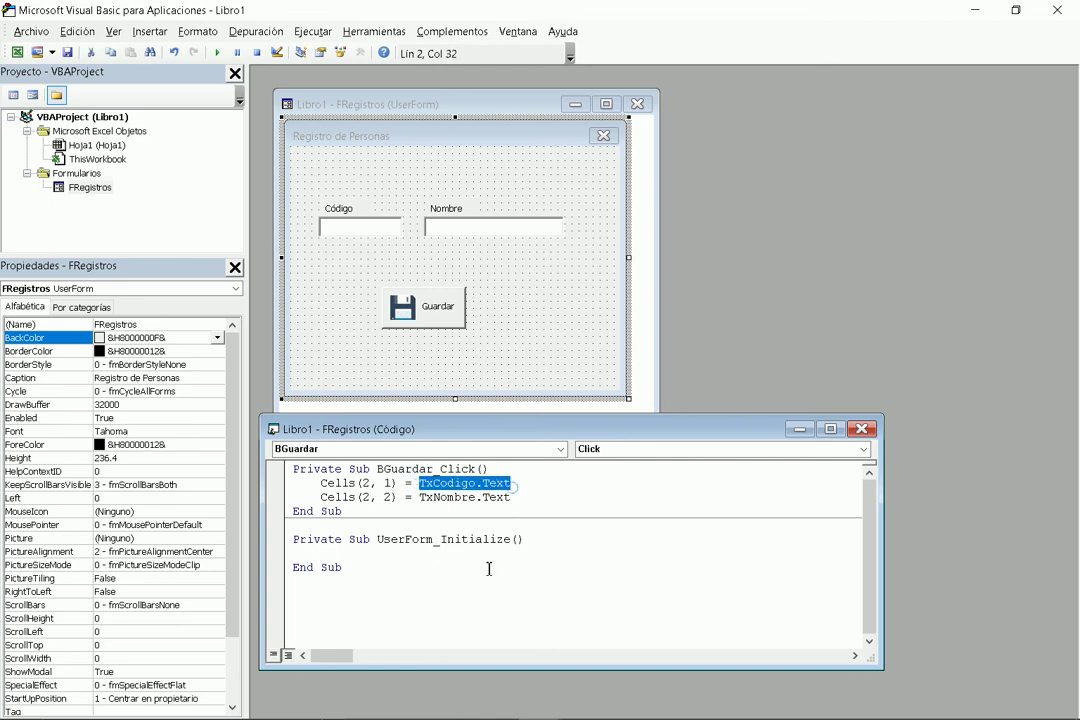
key(ctrl+c)
click(358, 551)
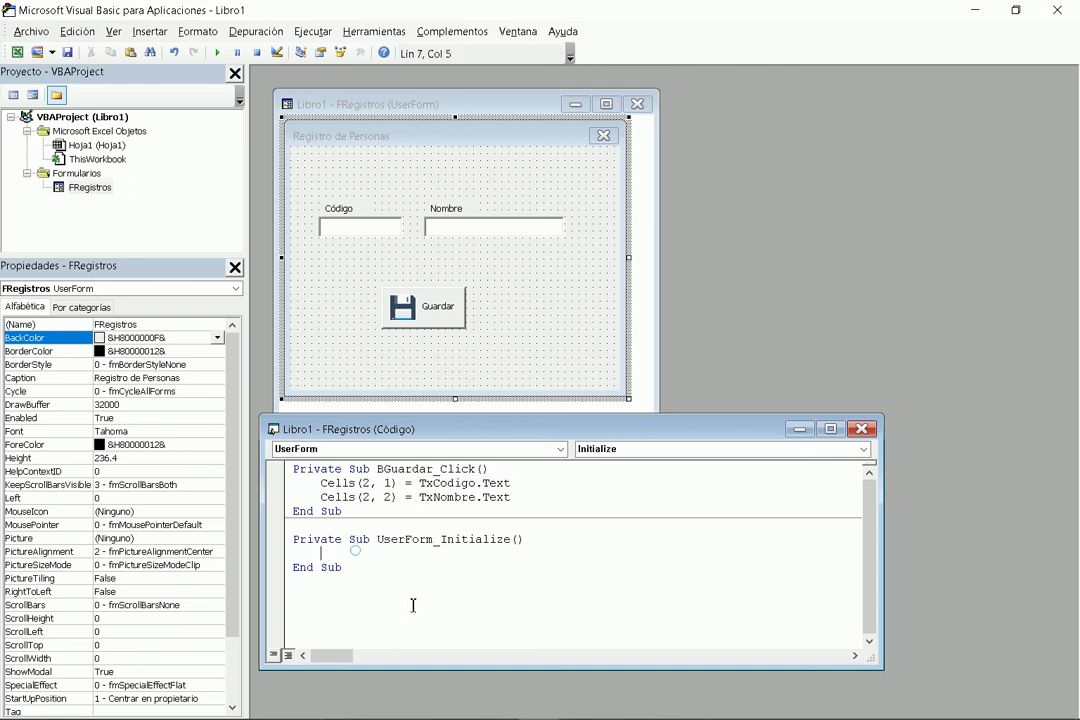
key(ctrl+v)
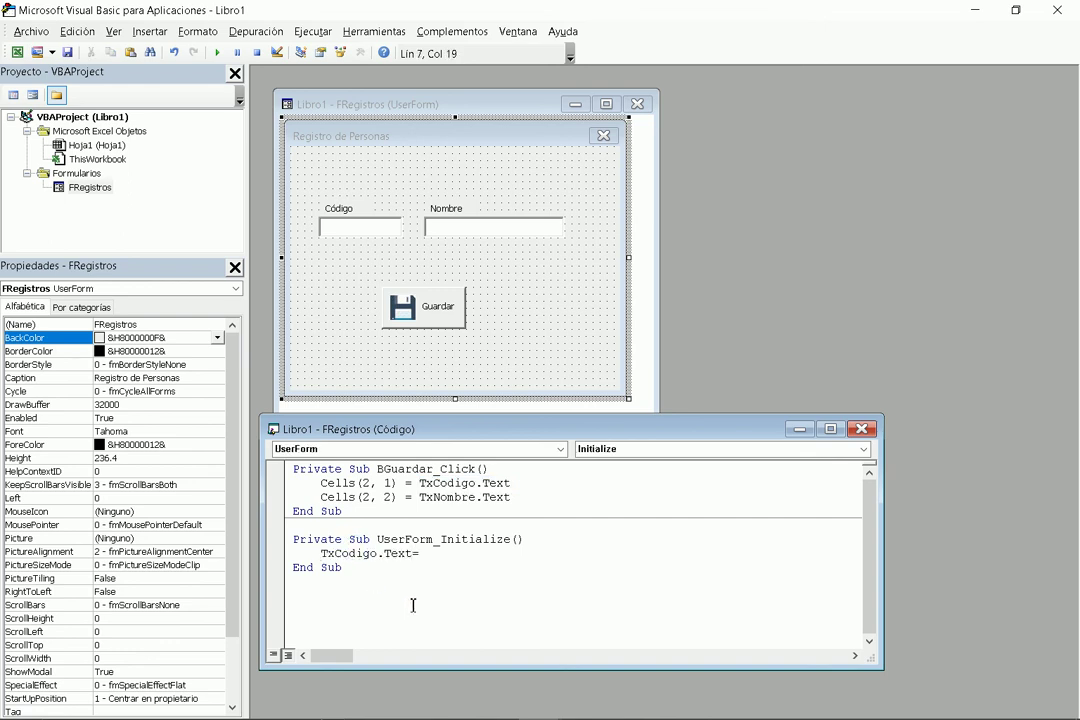
click(325, 483)
key(Return)
drag(321, 483, 399, 483)
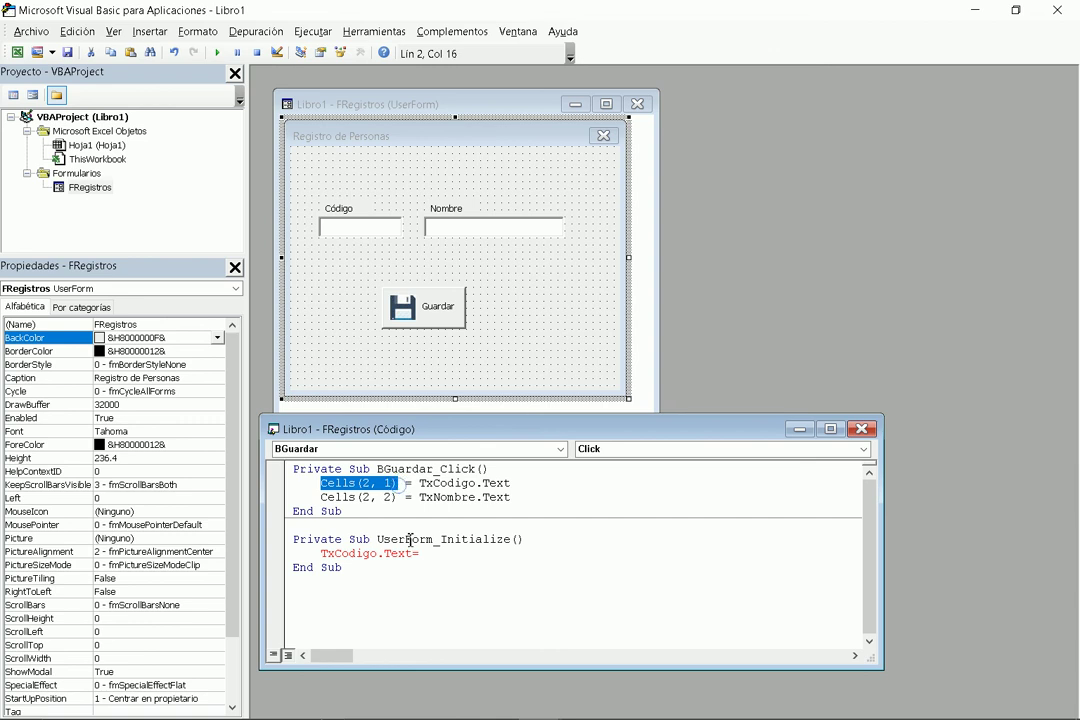
key(ctrl+c)
click(441, 553)
key(ctrl+v)
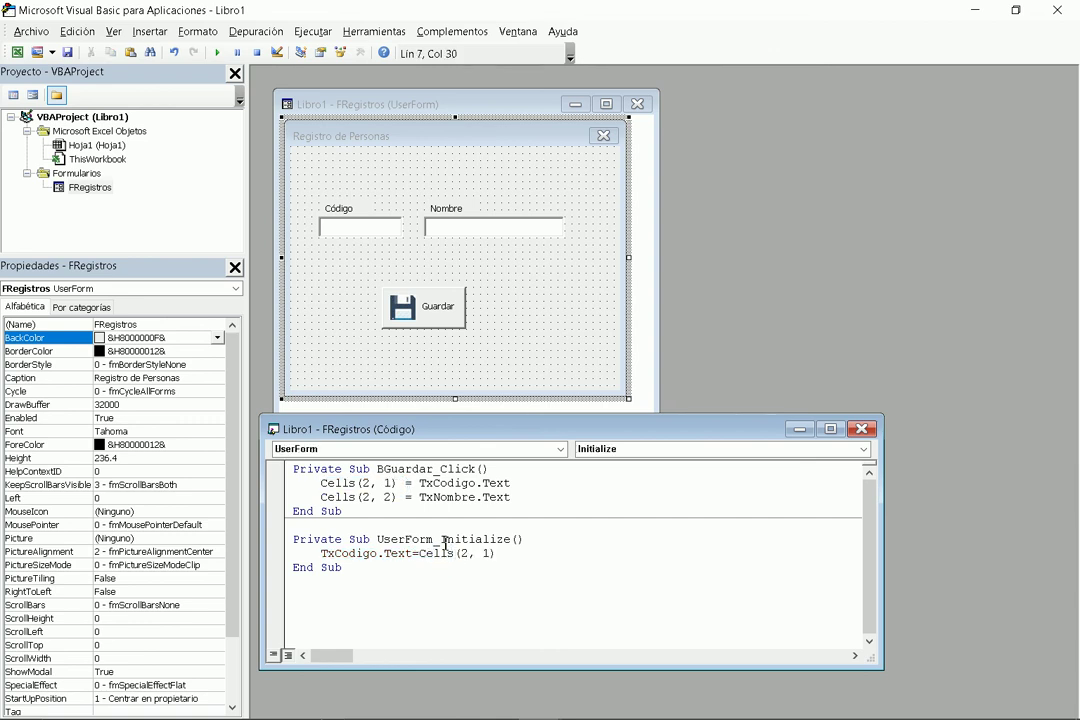
Add the line TxNombre.Text = Cells(2, 2) below it.
key(Return)
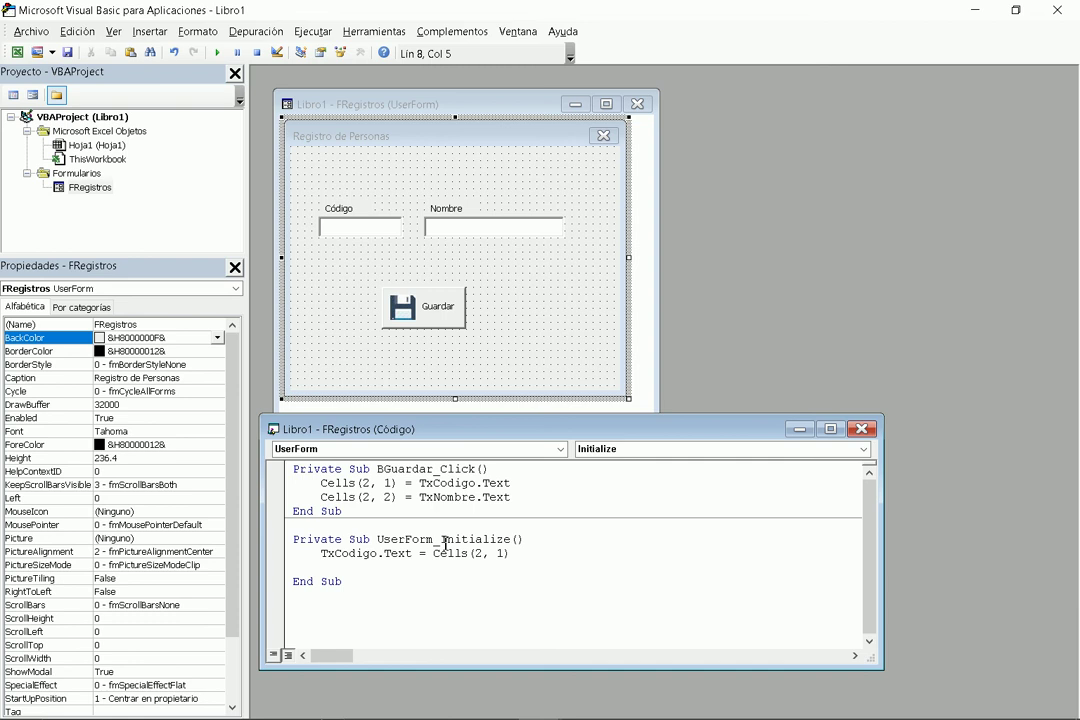
text(TXNOMBRE)
text(.TEXT)
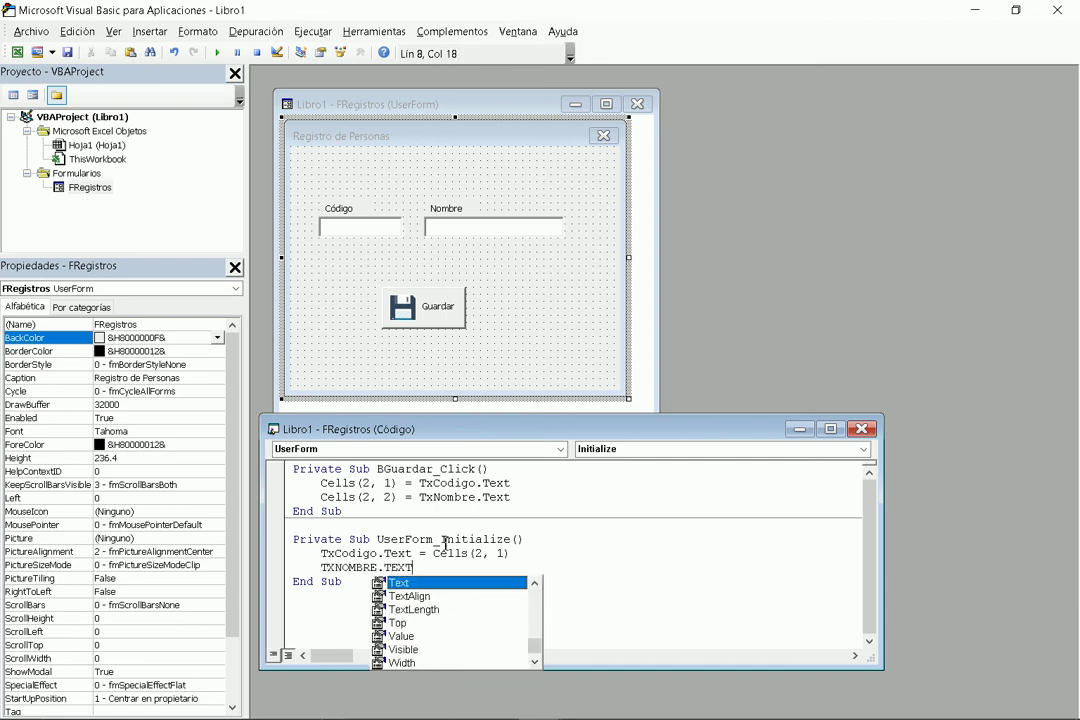
text(=)
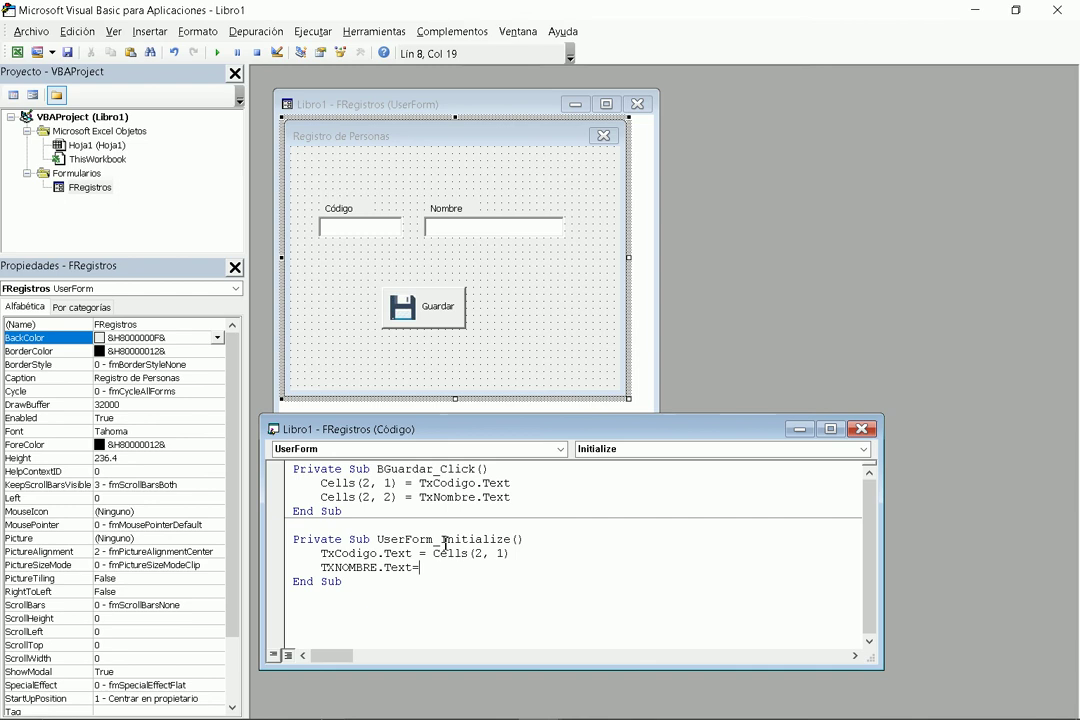
text(L)
text((2)
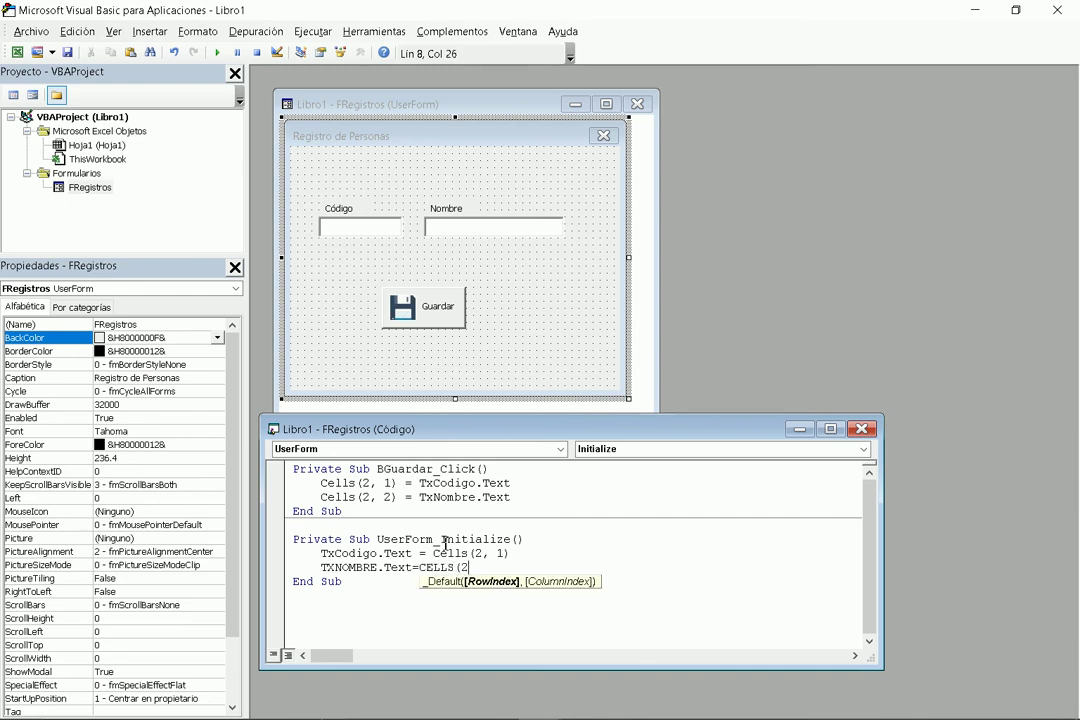
text(,2))
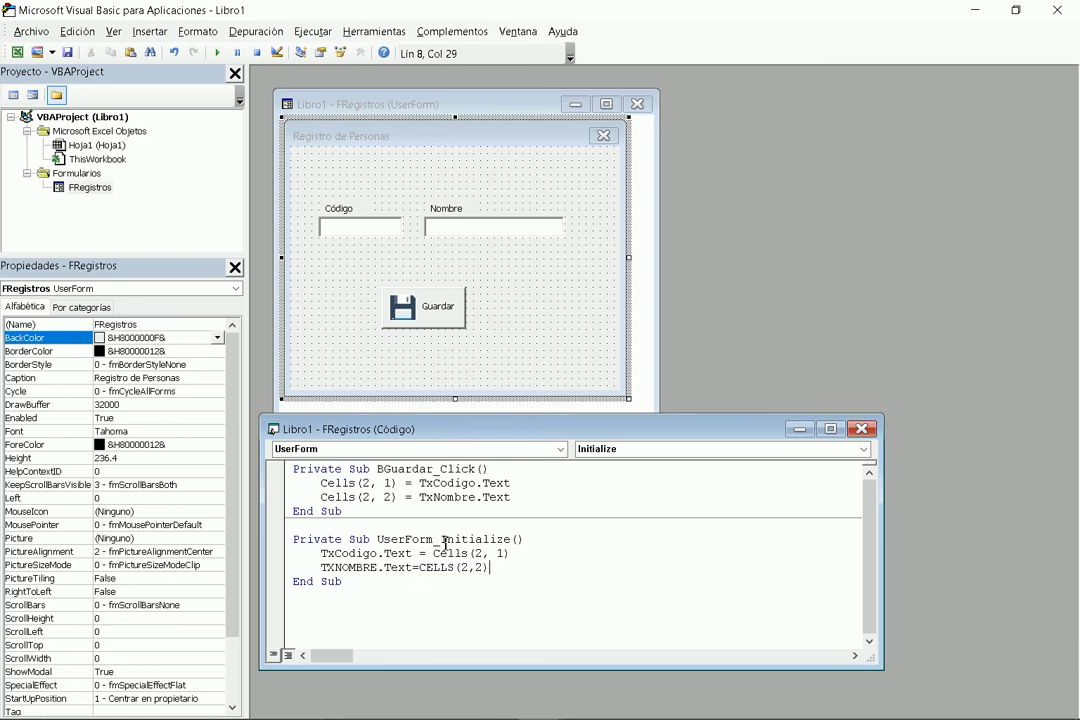
key(Down)
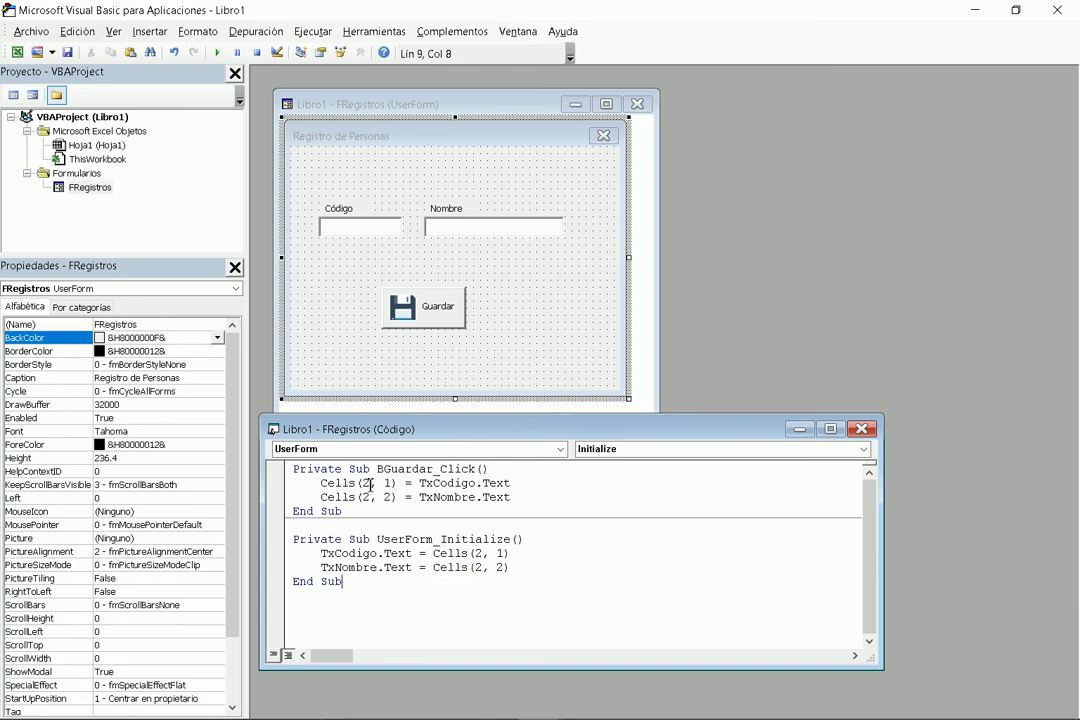
Run the form, confirm it opens pre-filled with 1001 and the stored name, and move it left.
click(218, 53)
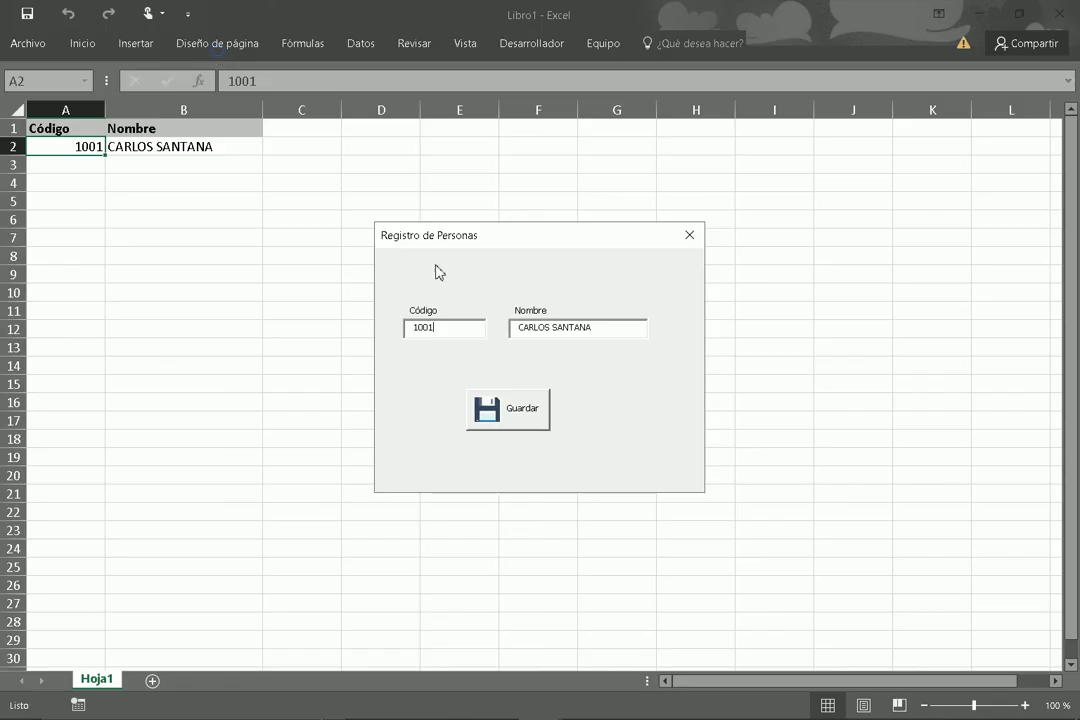
drag(546, 242, 525, 191)
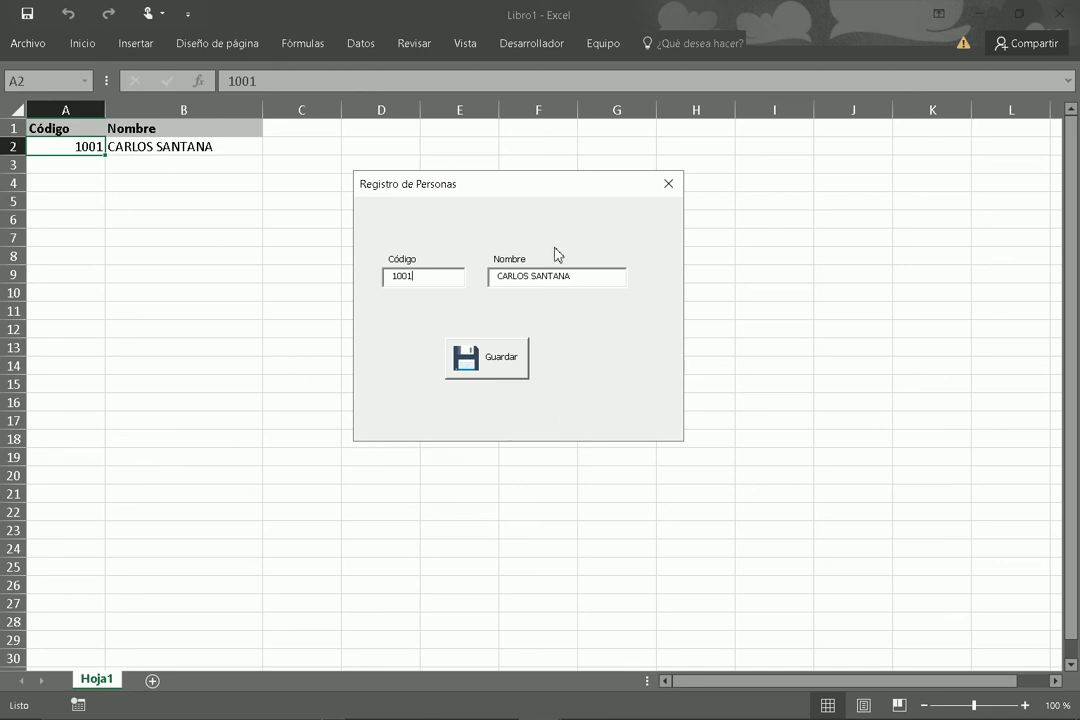
click(542, 187)
drag(542, 187, 471, 177)
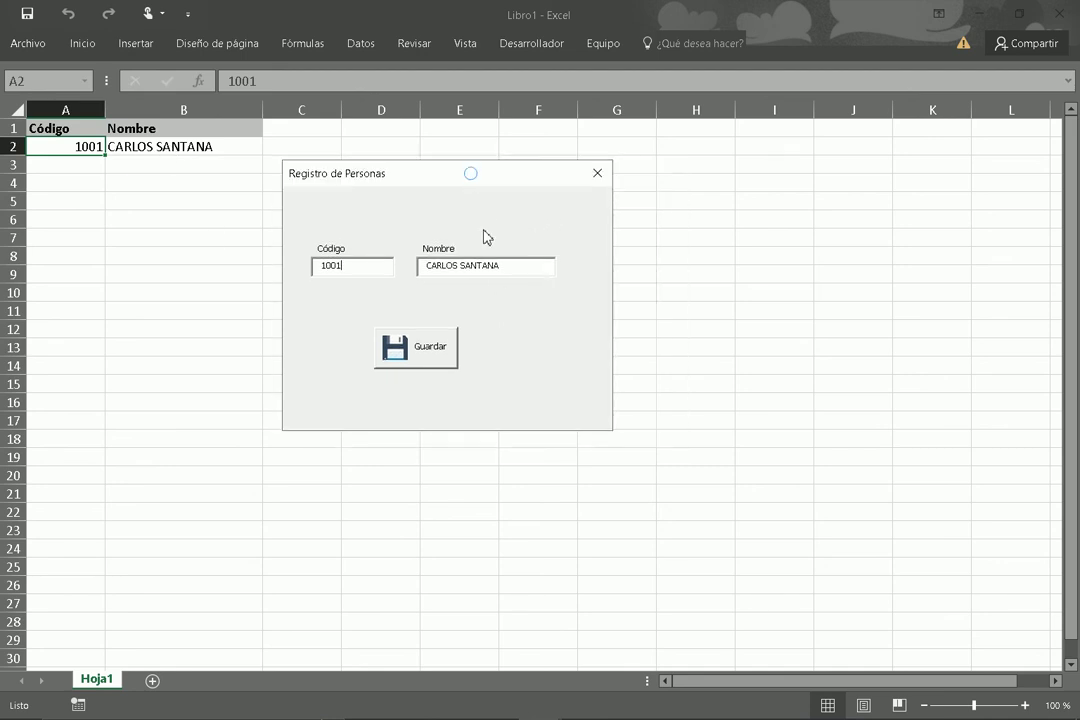